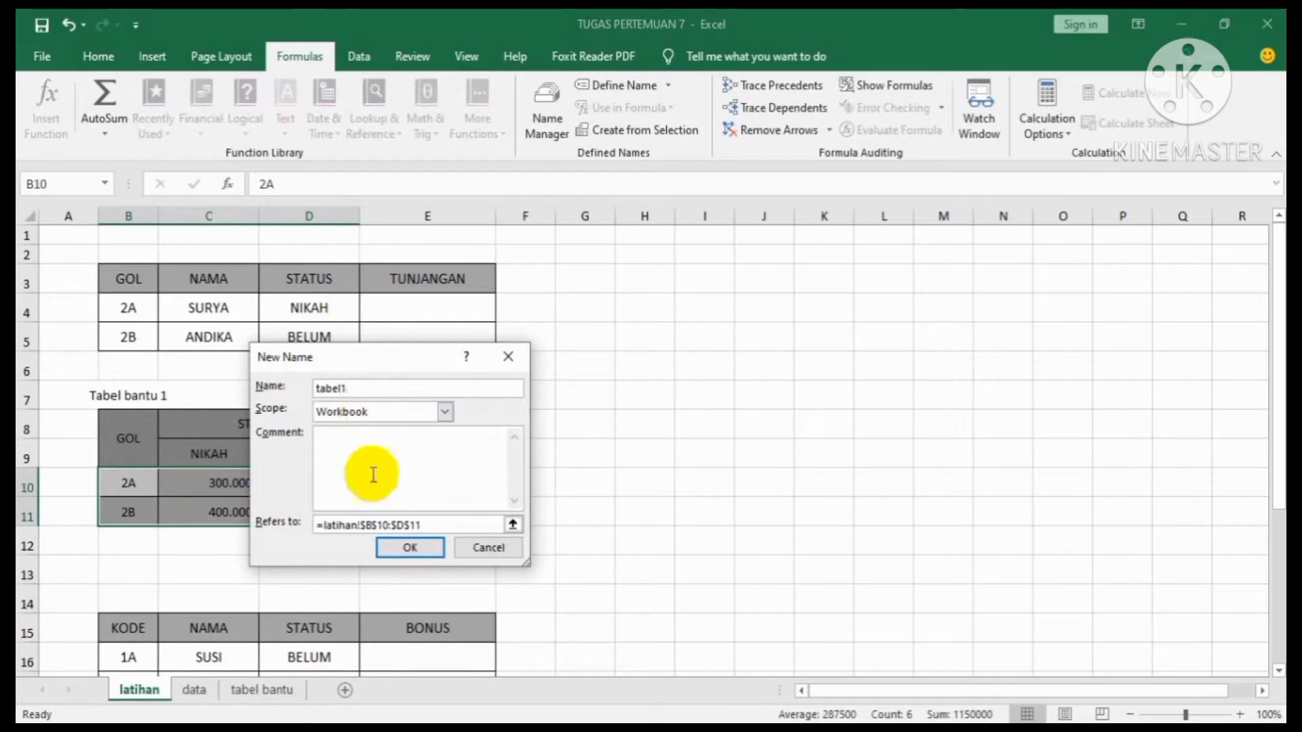
Step: Define the workbook-scoped name tabel1 for the range B10:D11 on the latihan sheet
{"action": "left_click", "coordinate": [396, 549]}
{"action": "left_click", "coordinate": [520, 477]}
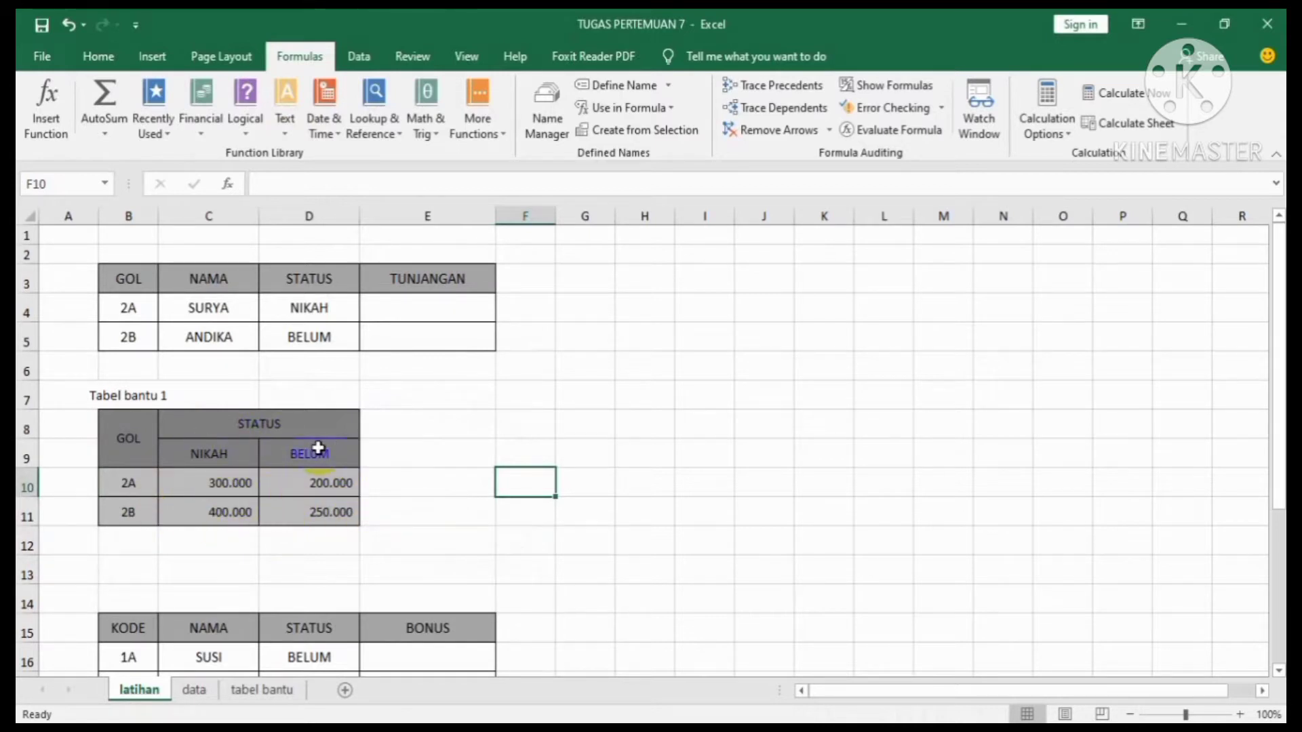
Step: Start an IF formula in TUNJANGAN cell E4 that tests whether D4 equals "NIKAH"
{"action": "left_click", "coordinate": [429, 307]}
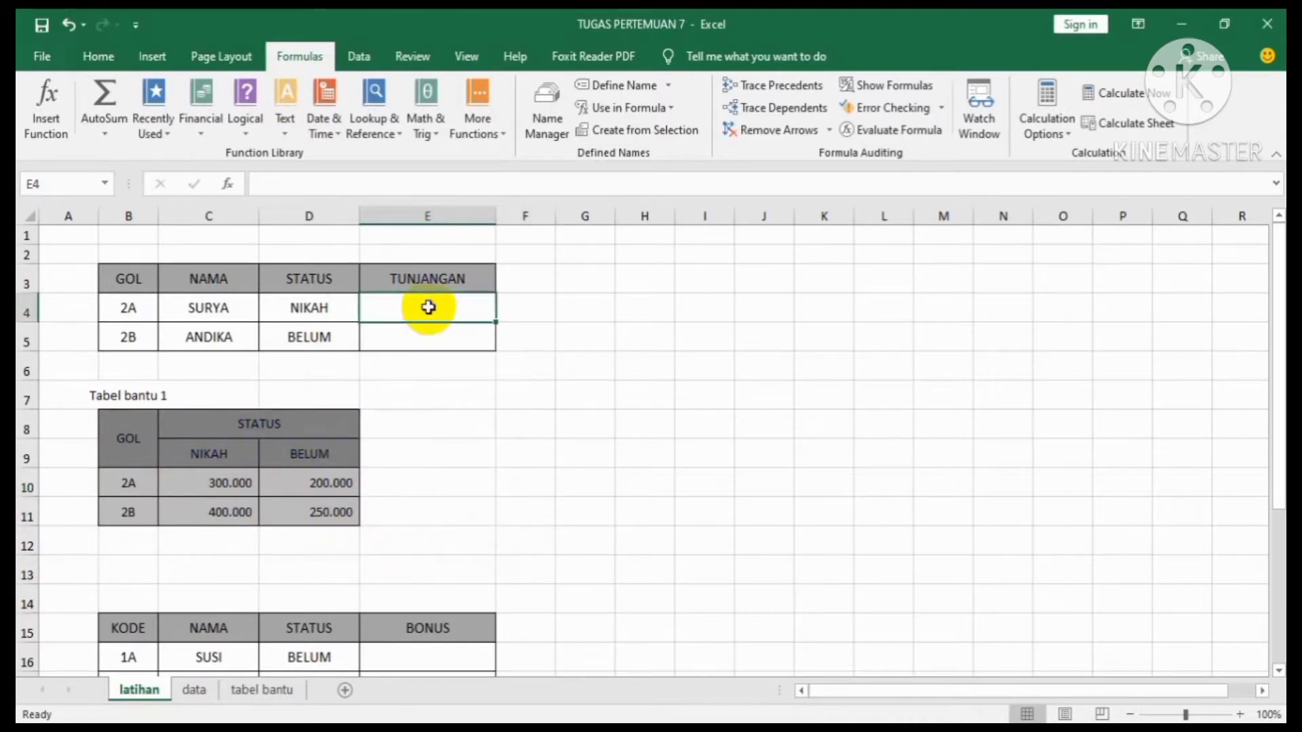
{"action": "type", "text": "=if("}
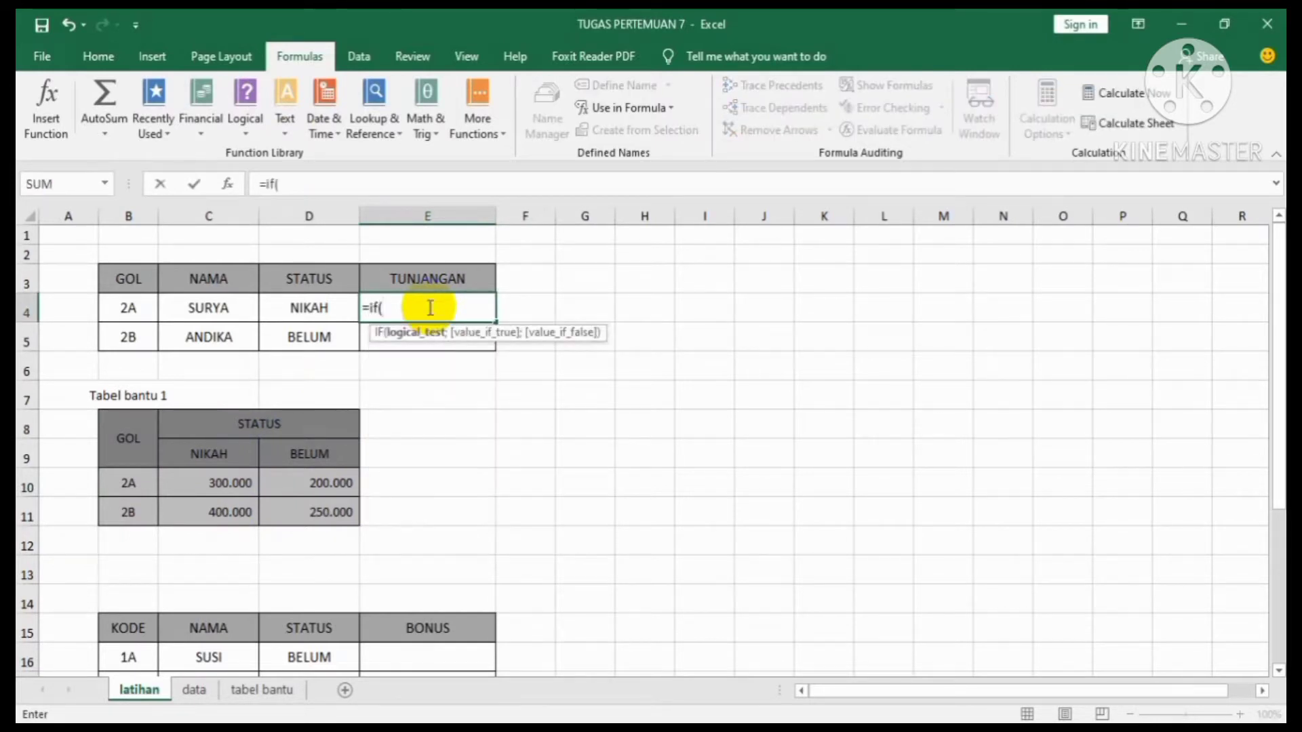
{"action": "left_click", "coordinate": [302, 312]}
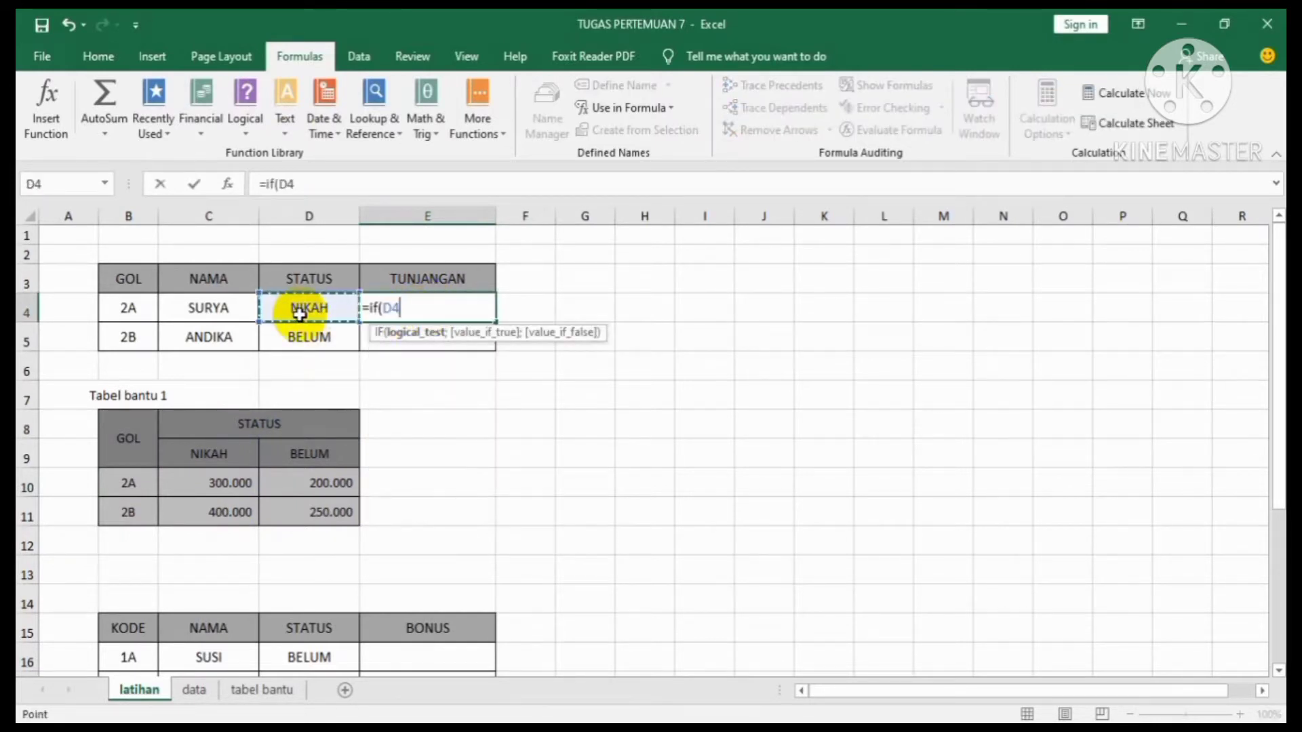
{"action": "type", "text": "=\"NIK"}
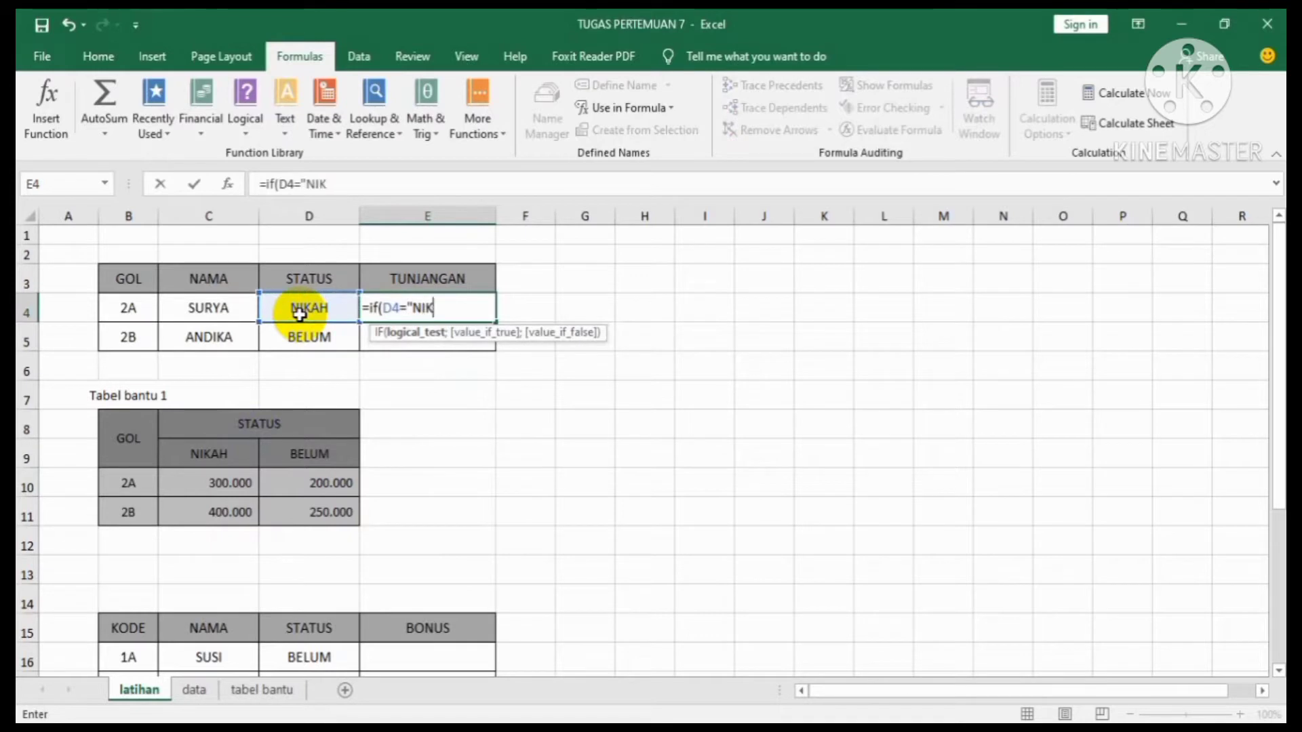
{"action": "type", "text": "AH\";"}
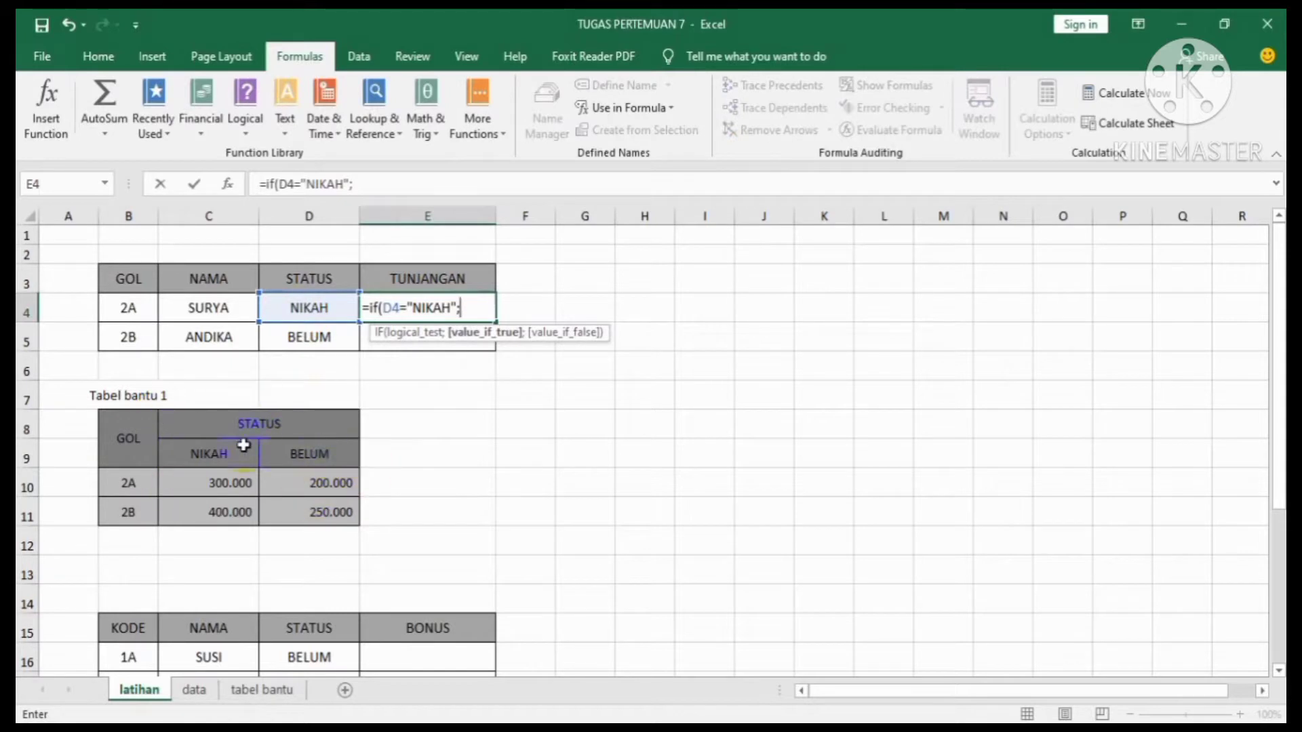
Step: Add a VLOOKUP as the IF's true value, looking up B4 in tabel1, column 2, with FALSE for an exact match
{"action": "type", "text": "vlookup("}
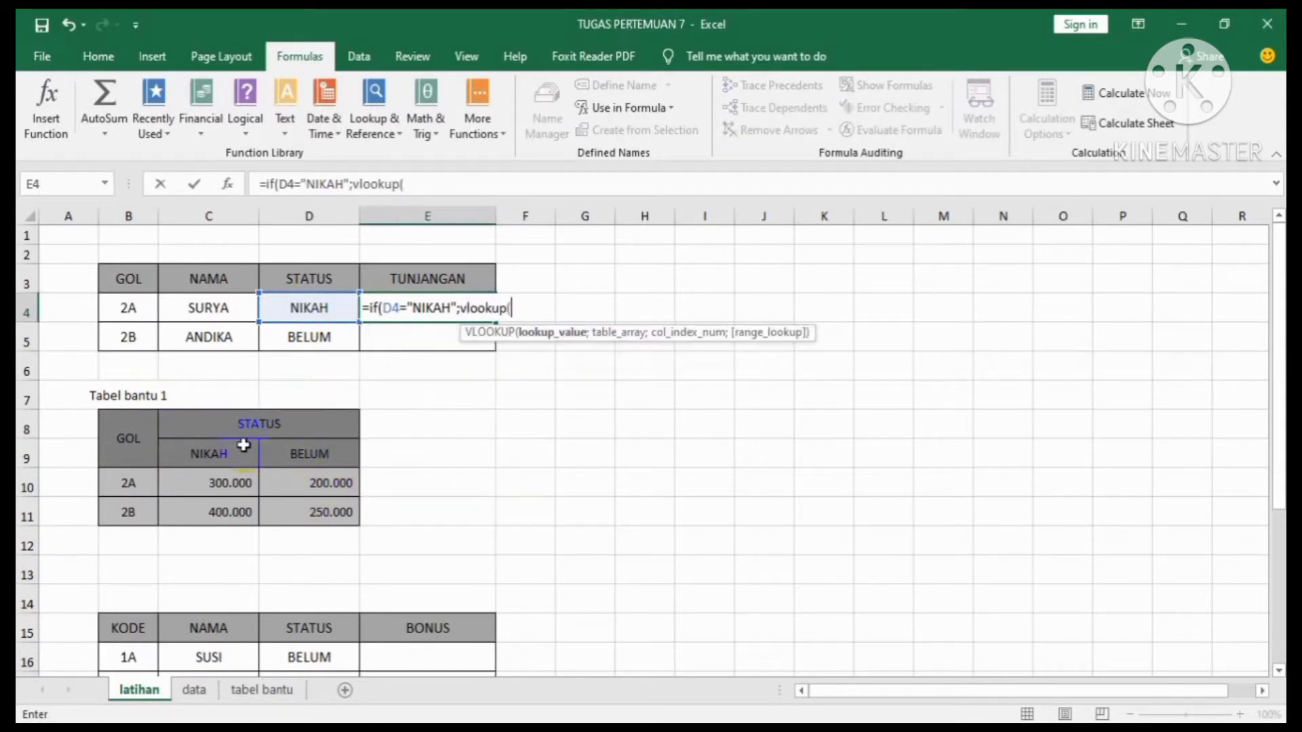
{"action": "left_click", "coordinate": [120, 310]}
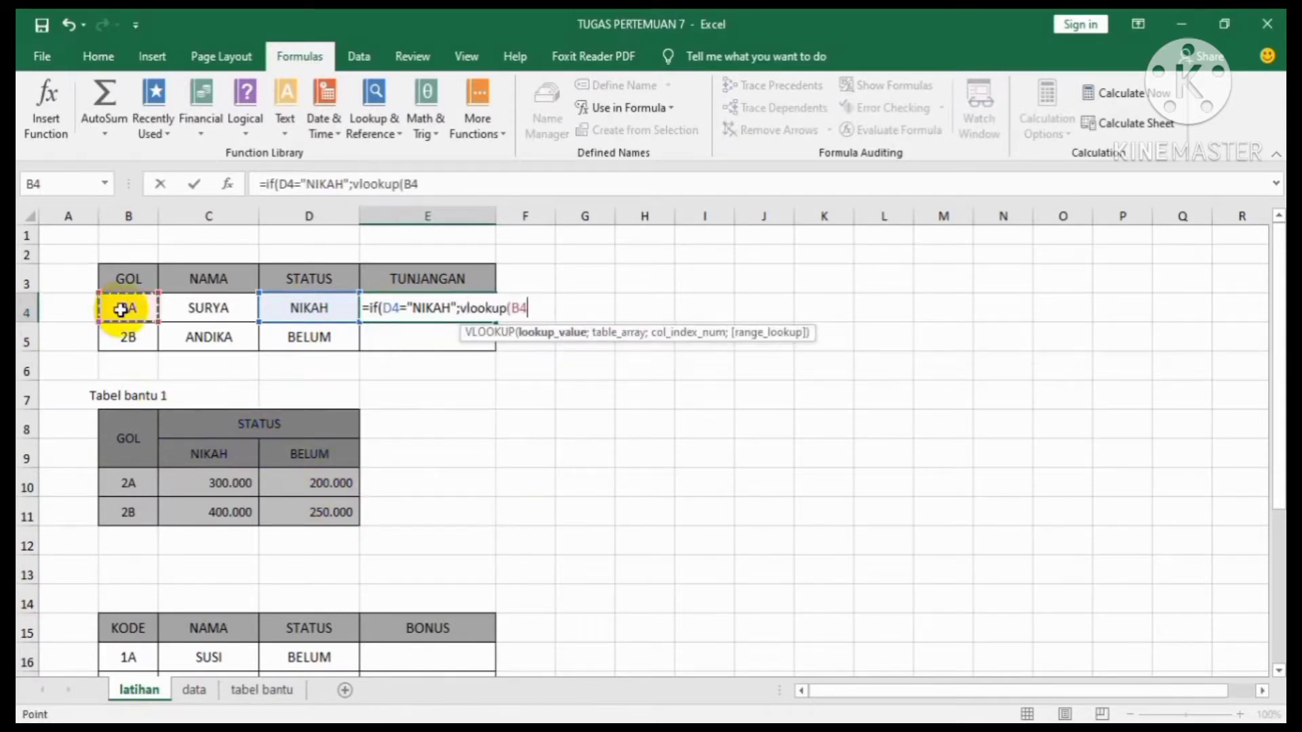
{"action": "type", "text": ";"}
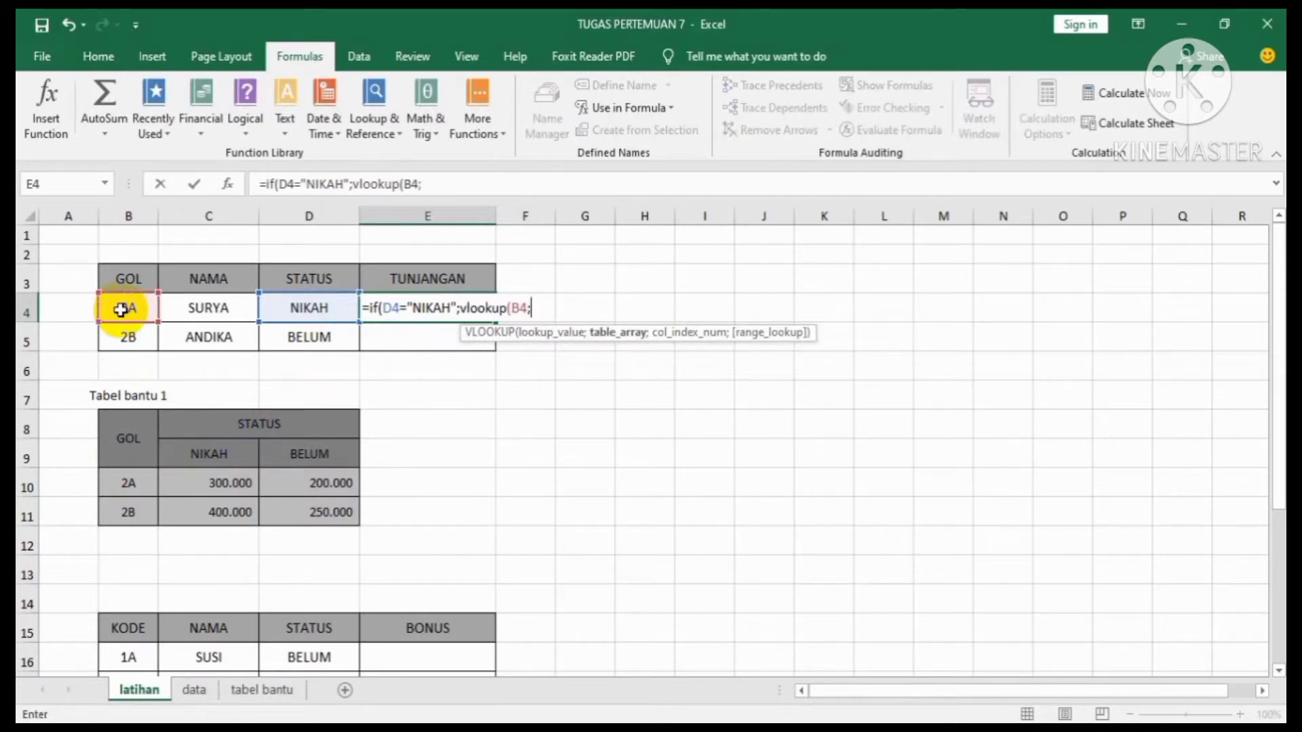
{"action": "type", "text": "tab"}
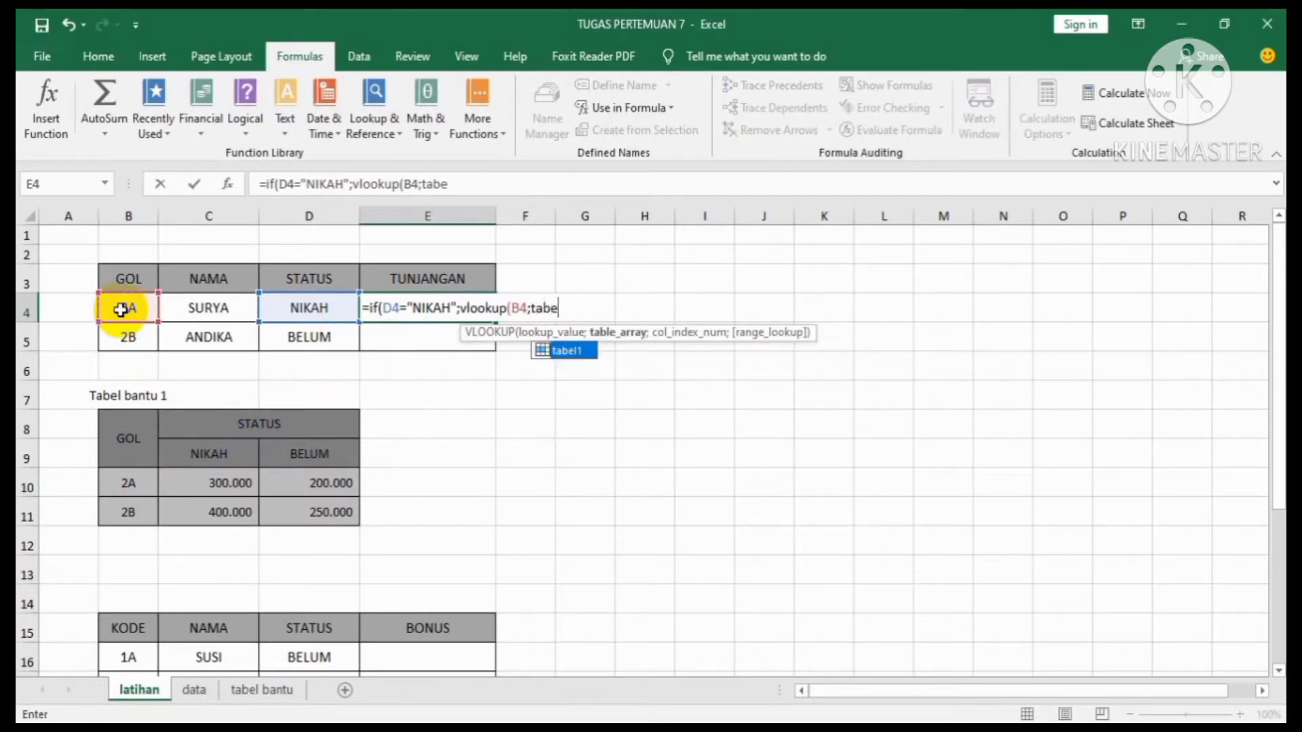
{"action": "type", "text": "e"}
{"action": "double_click", "coordinate": [581, 350]}
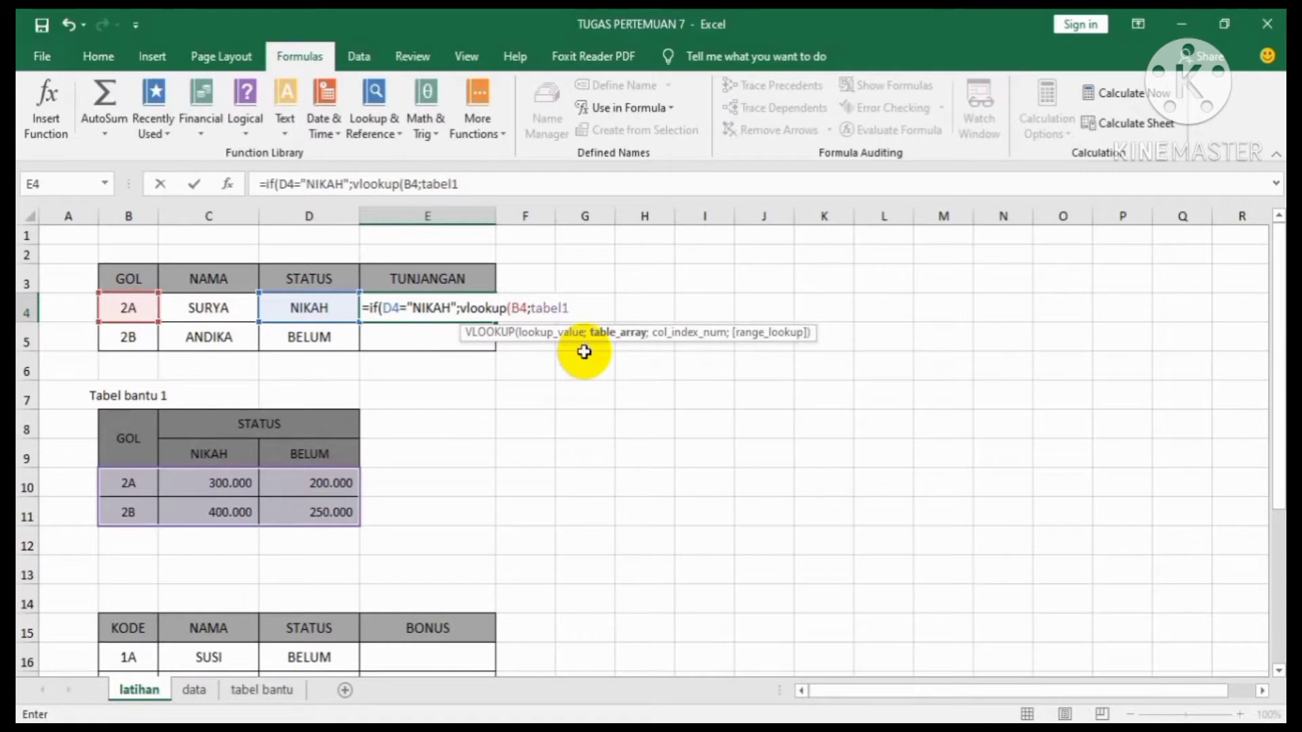
{"action": "type", "text": ";"}
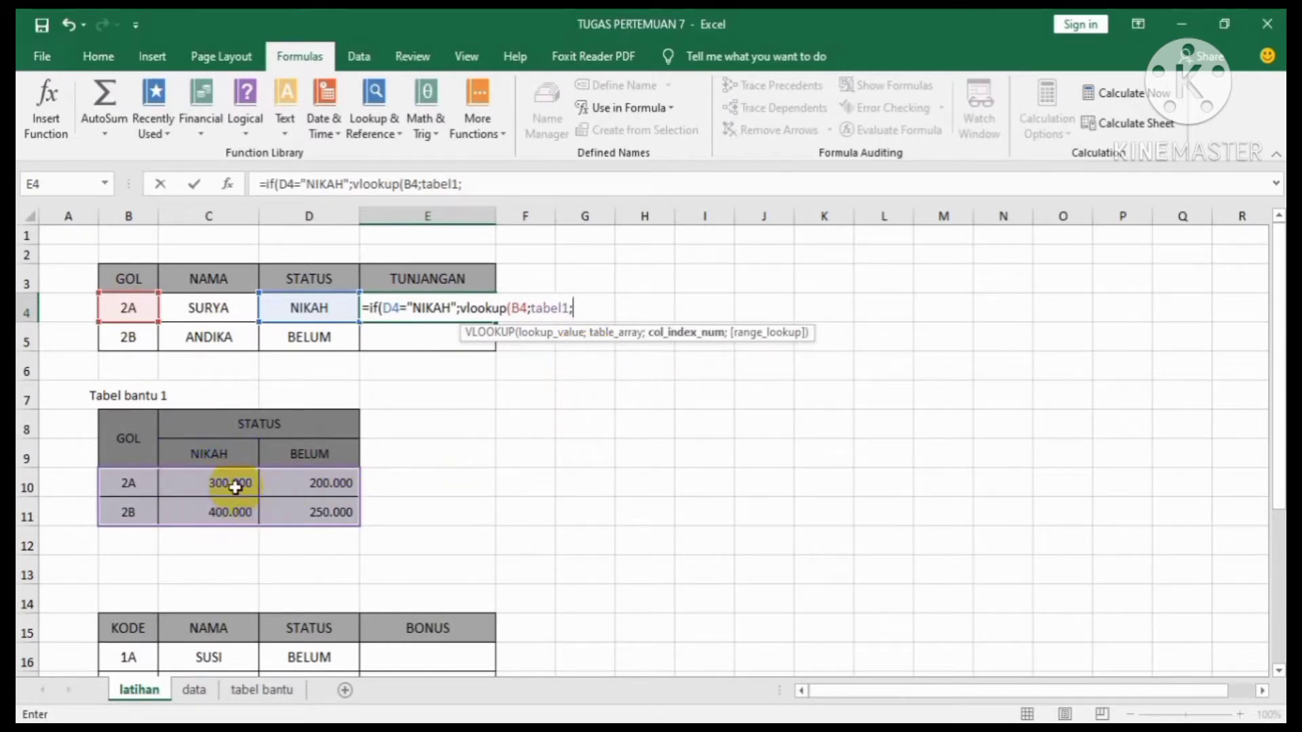
{"action": "type", "text": "2;"}
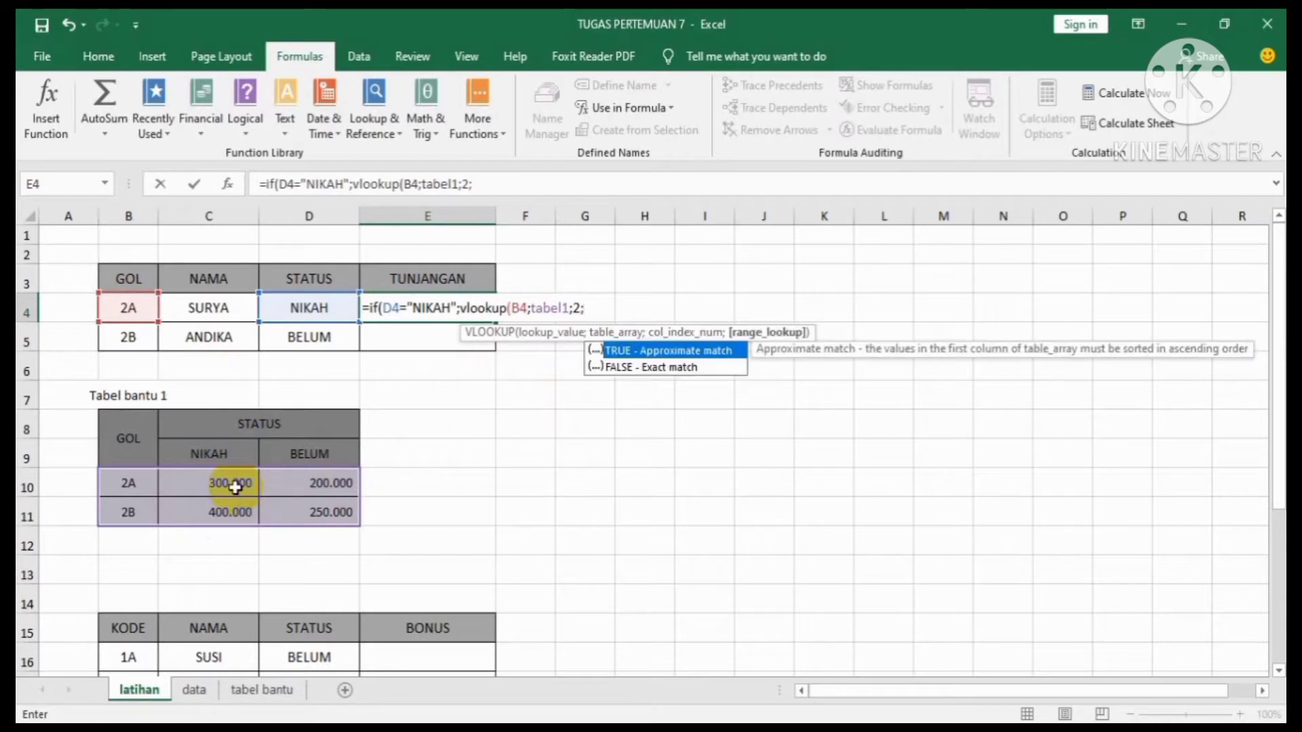
{"action": "double_click", "coordinate": [652, 372]}
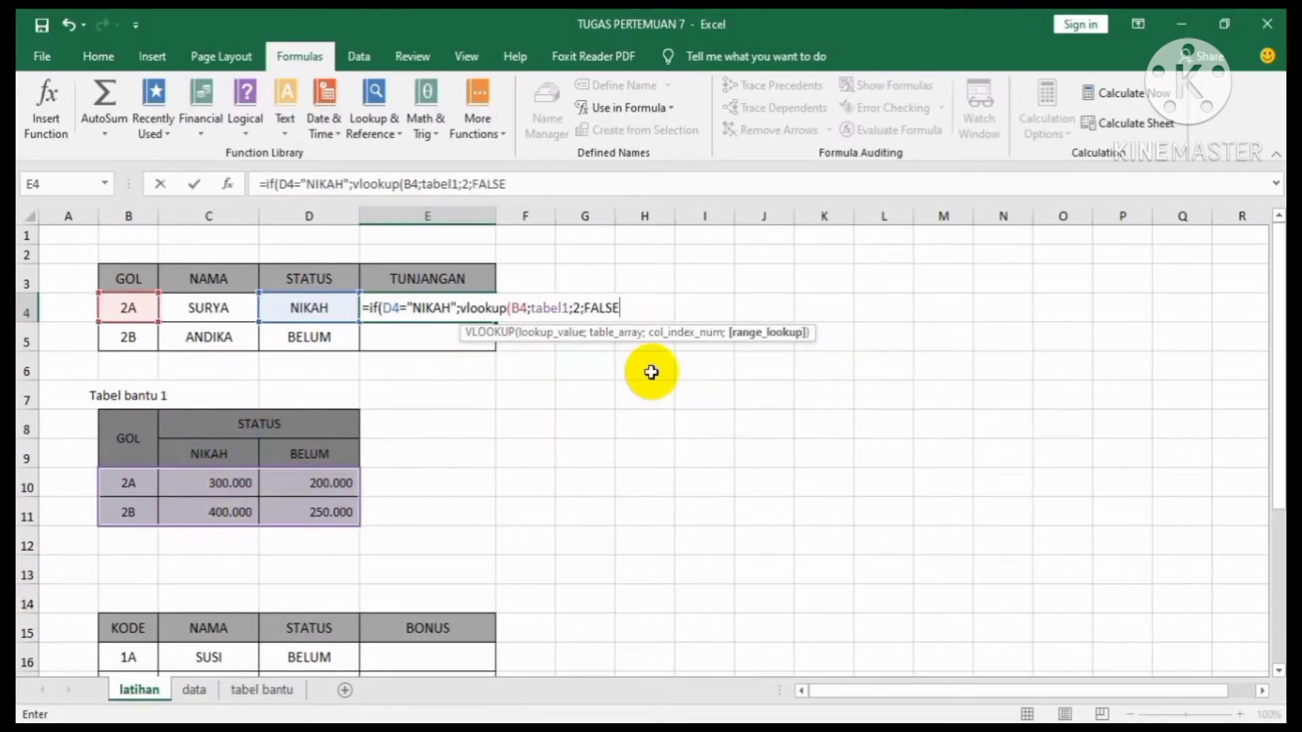
{"action": "type", "text": ")"}
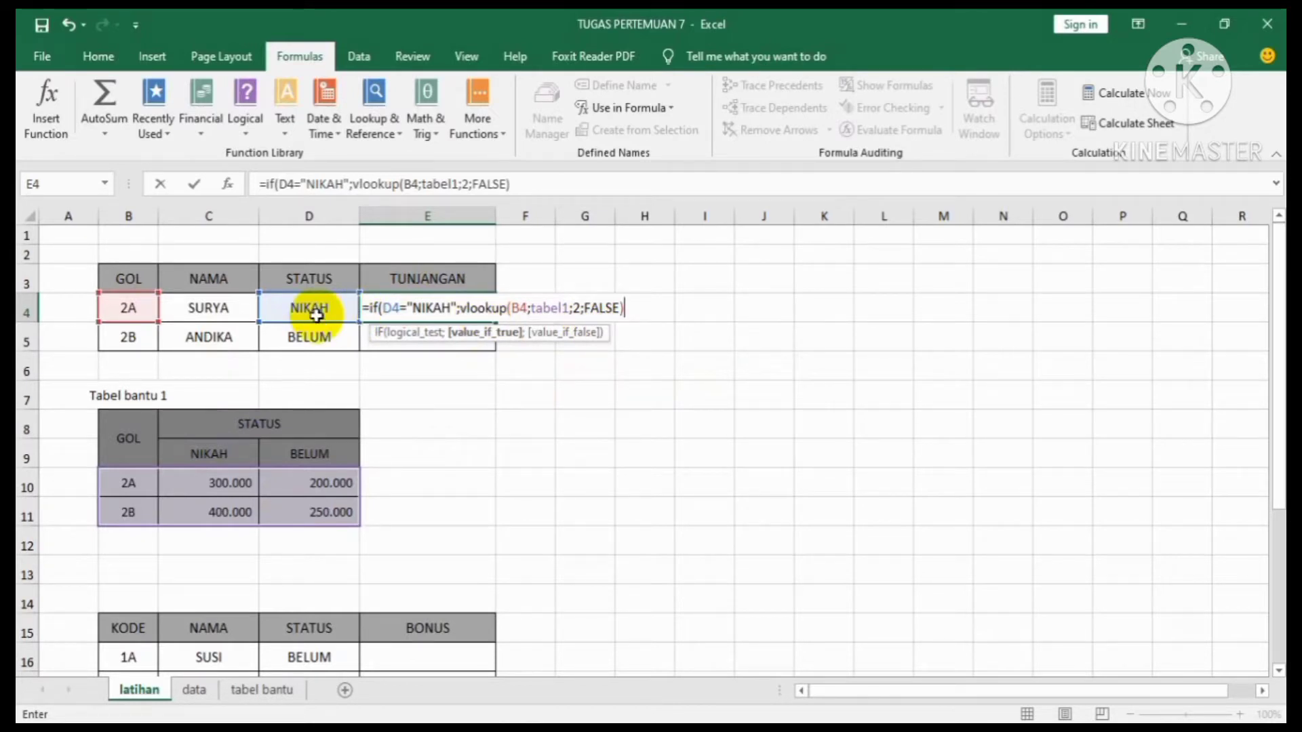
Step: Add vlookup(B4;tabel1;3;false) as the IF's false value and enter the formula in E4 with its closing parenthesis corrected
{"action": "type", "text": ";vlooku"}
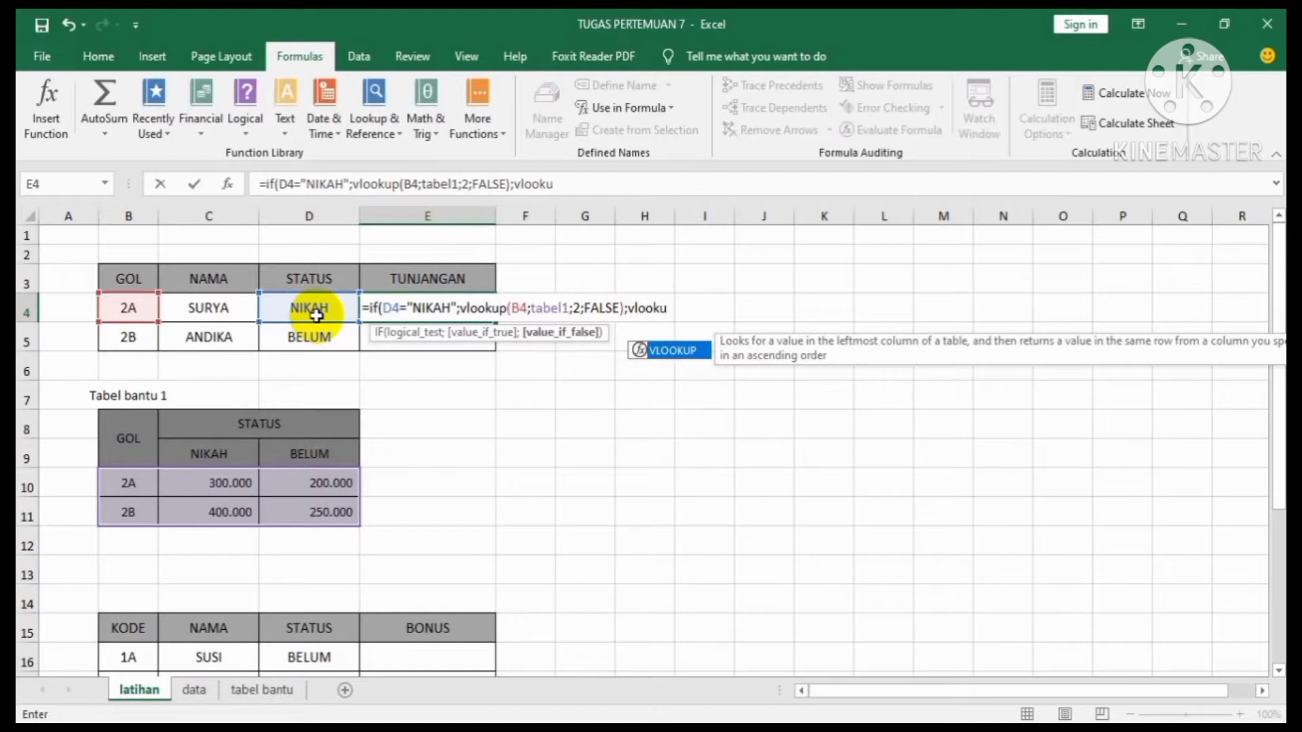
{"action": "type", "text": "p("}
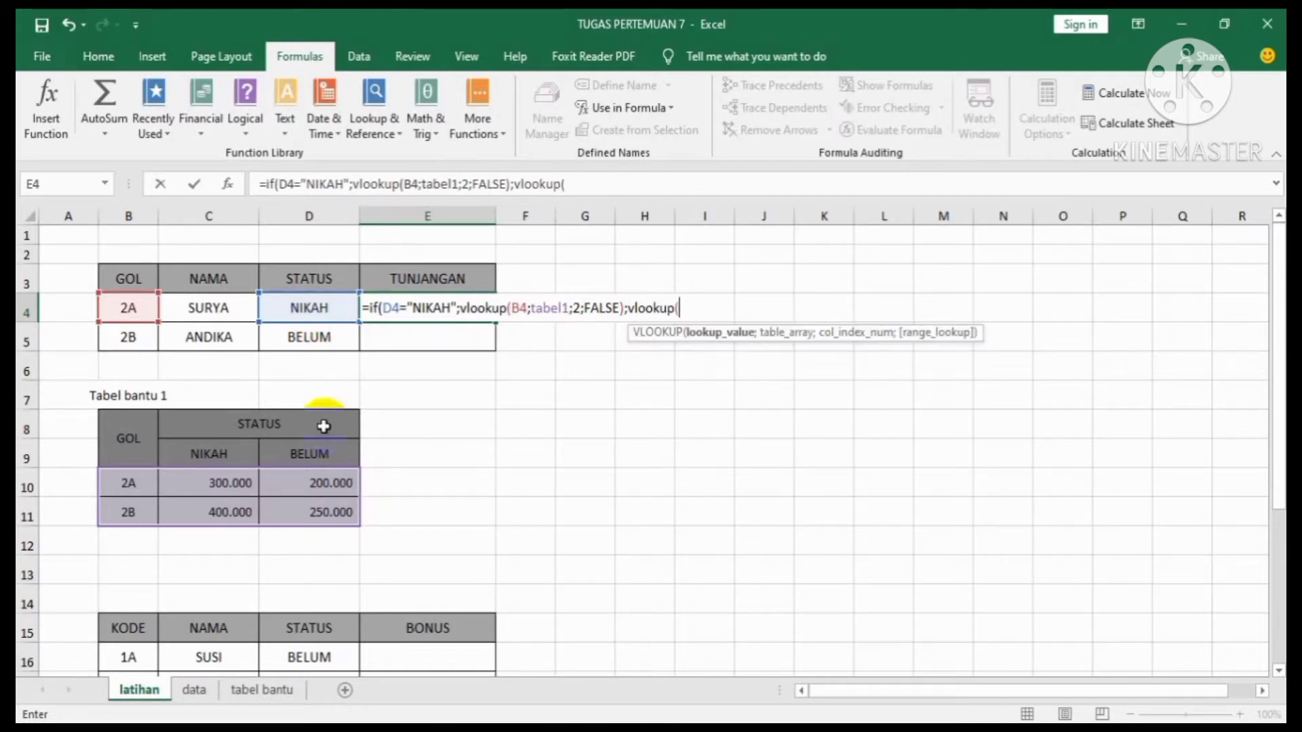
{"action": "left_click", "coordinate": [133, 309]}
{"action": "type", "text": ";tab"}
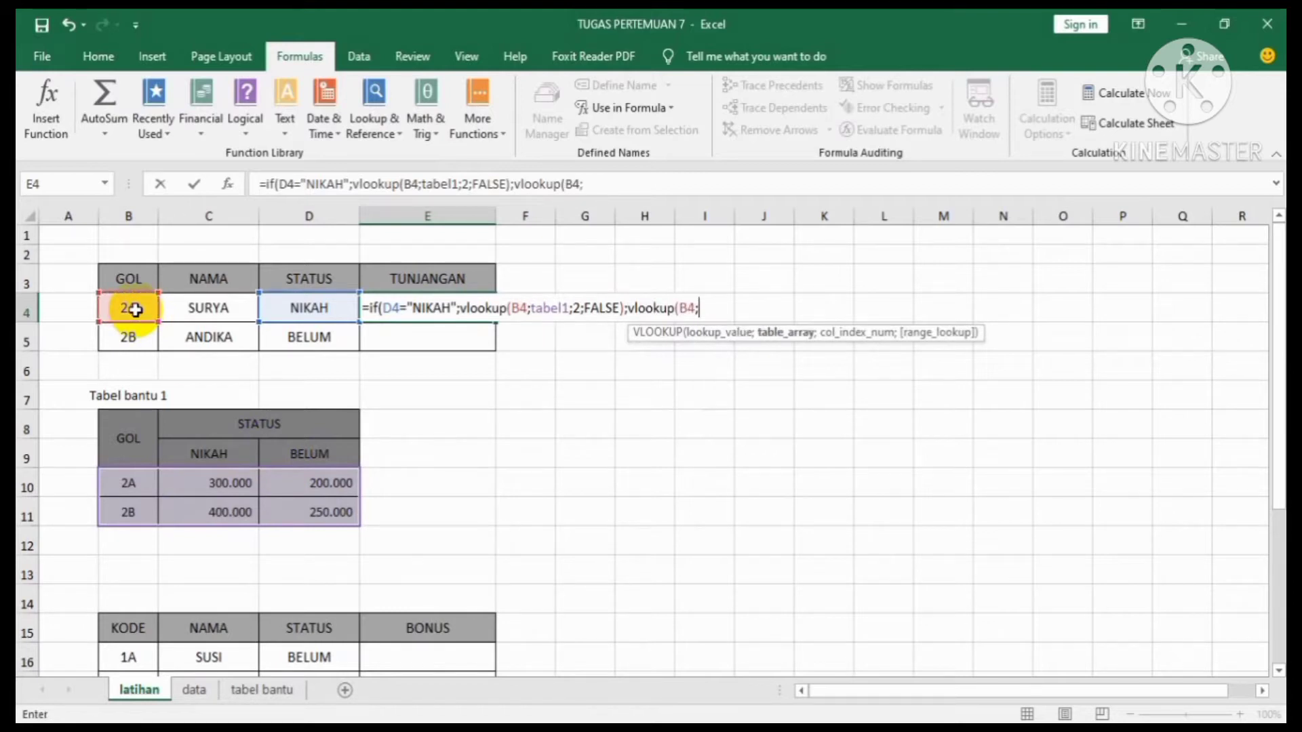
{"action": "type", "text": "el1"}
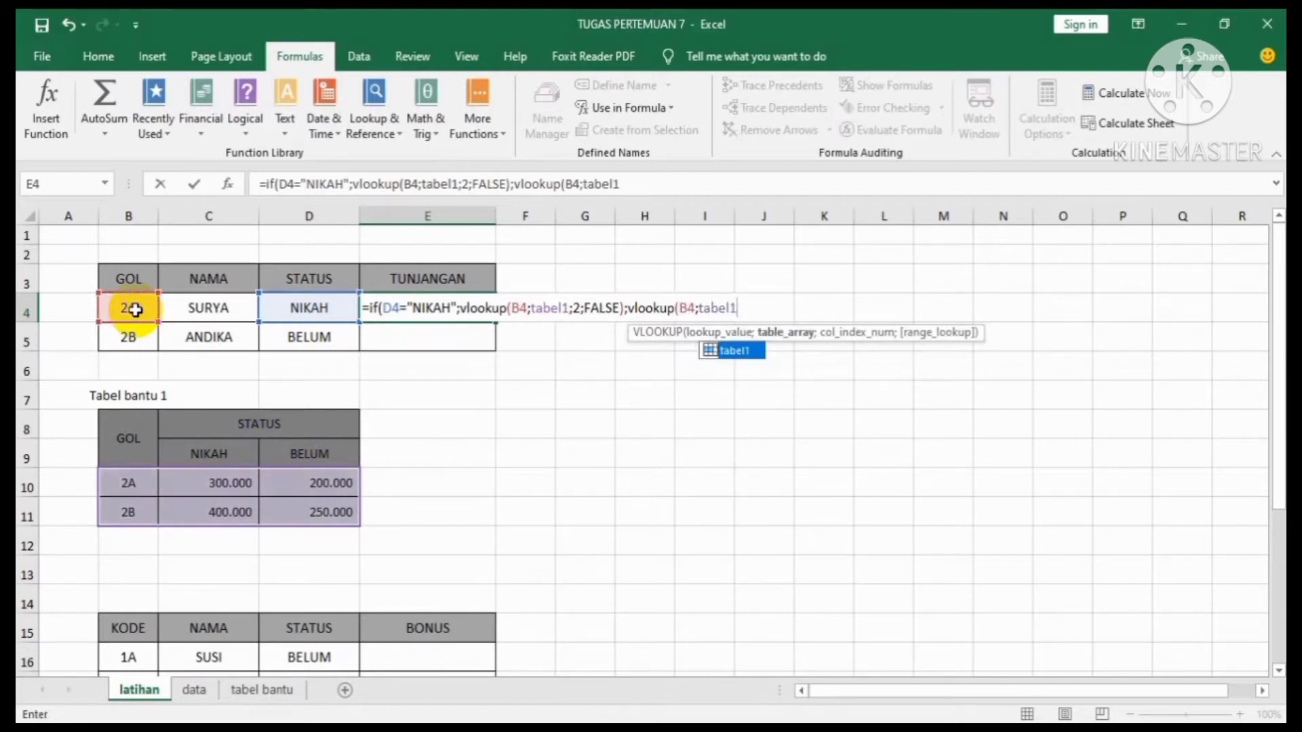
{"action": "type", "text": ";"}
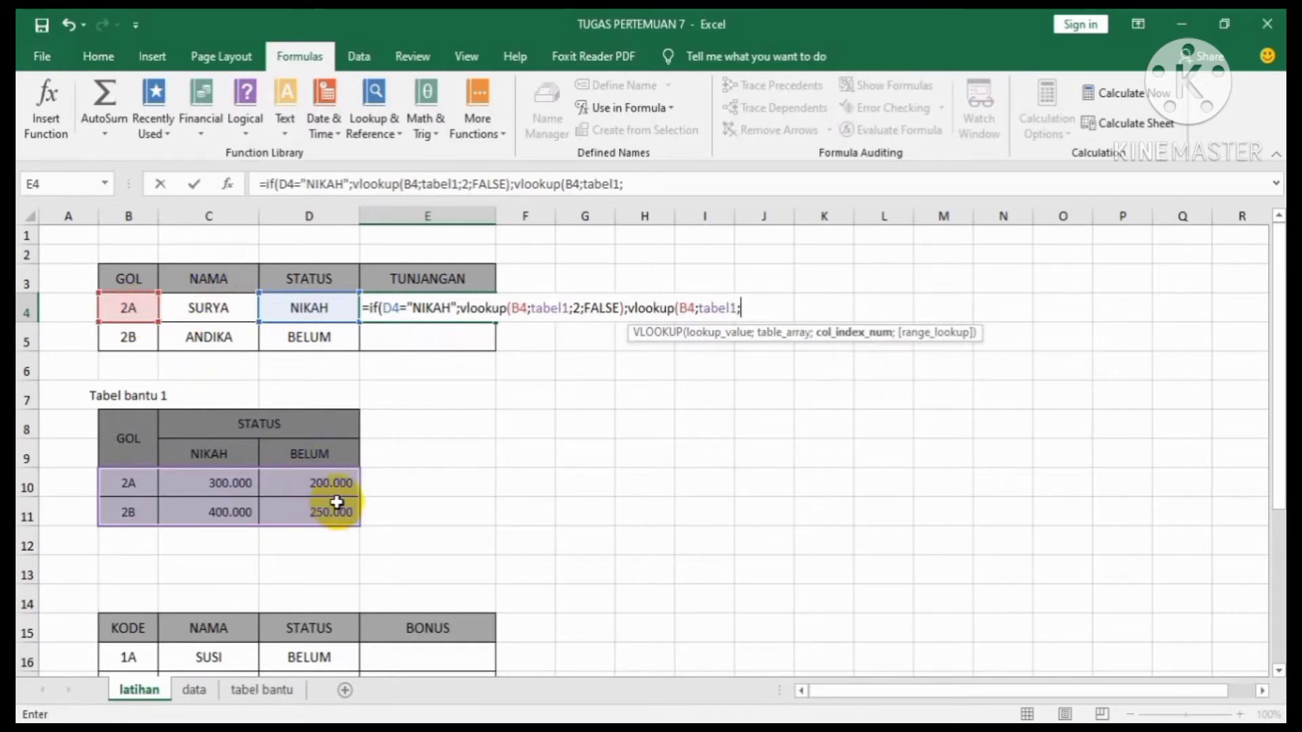
{"action": "type", "text": "3;fals"}
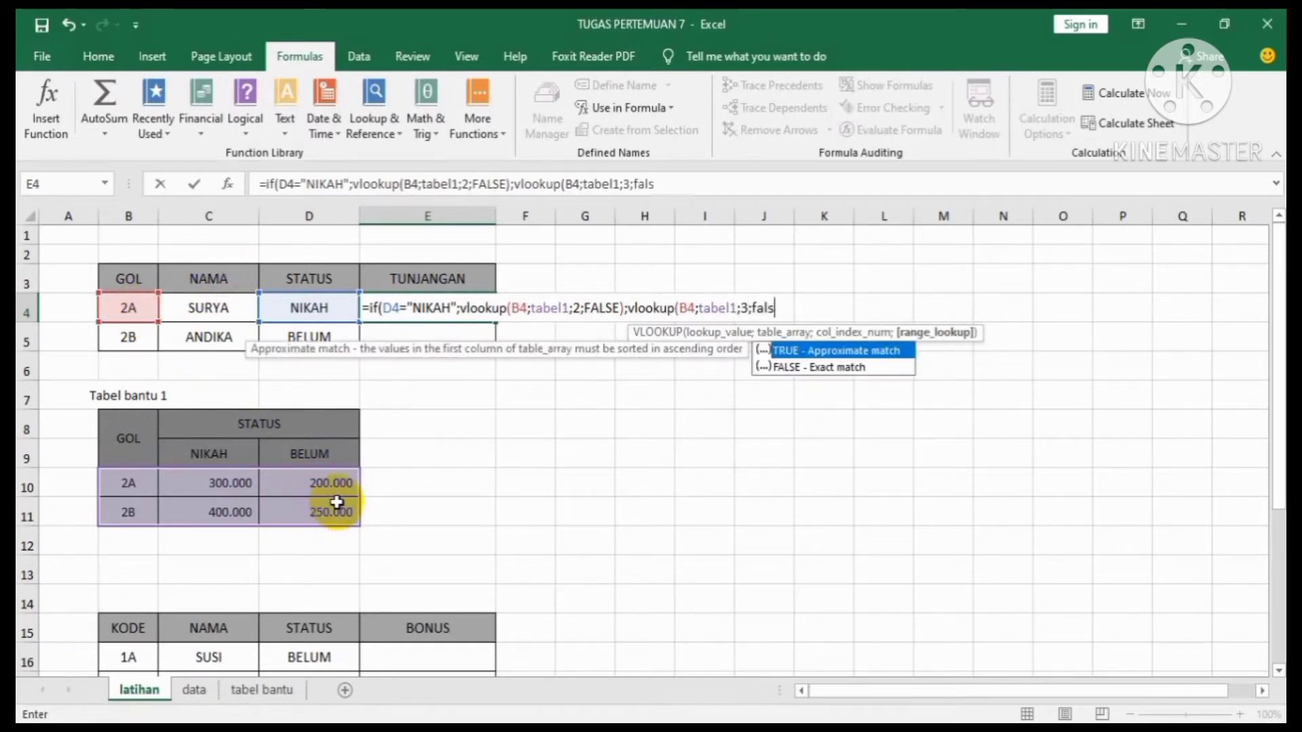
{"action": "type", "text": "e)"}
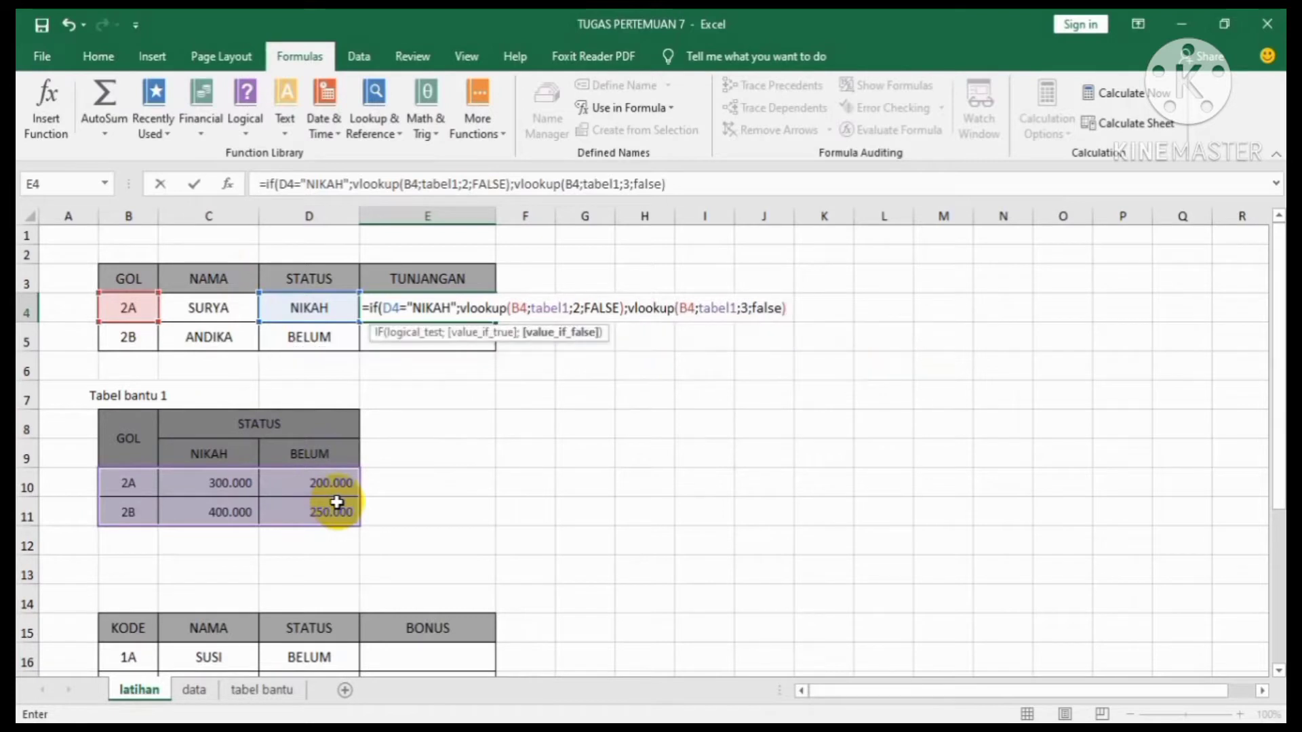
{"action": "key", "text": "Return"}
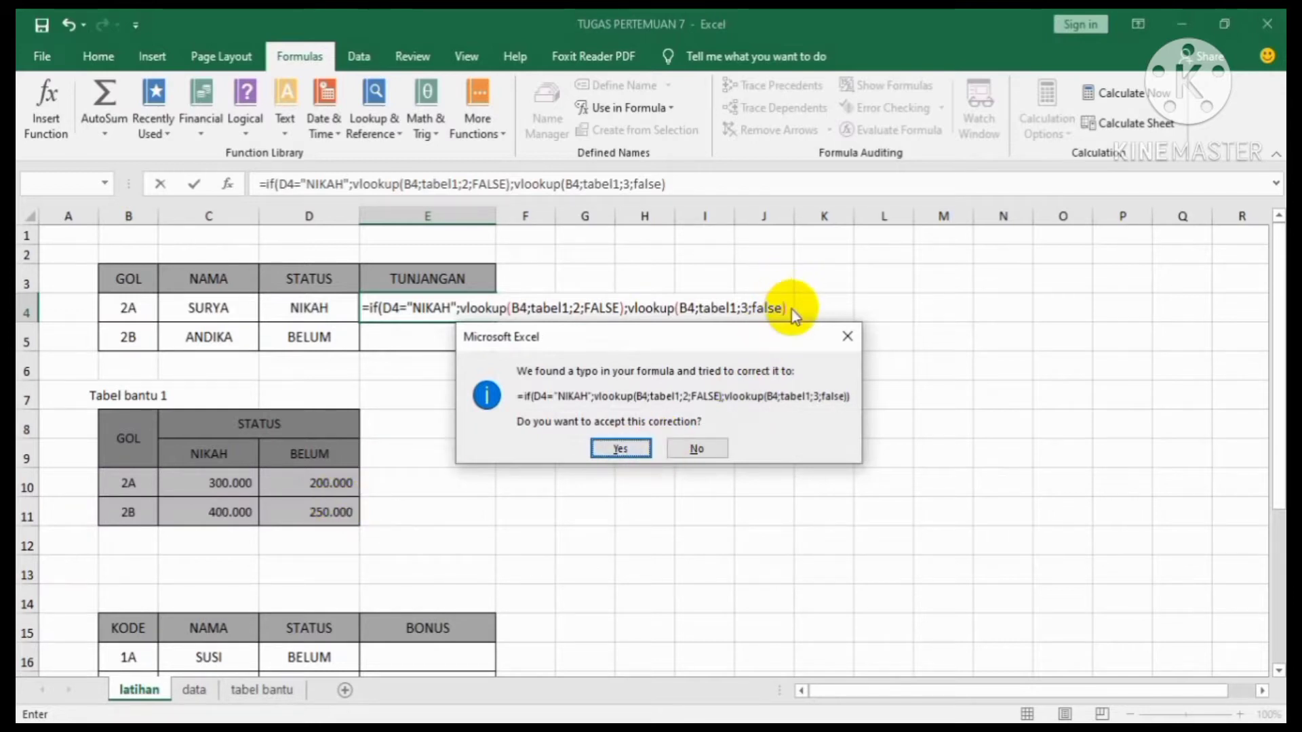
{"action": "left_click", "coordinate": [620, 448]}
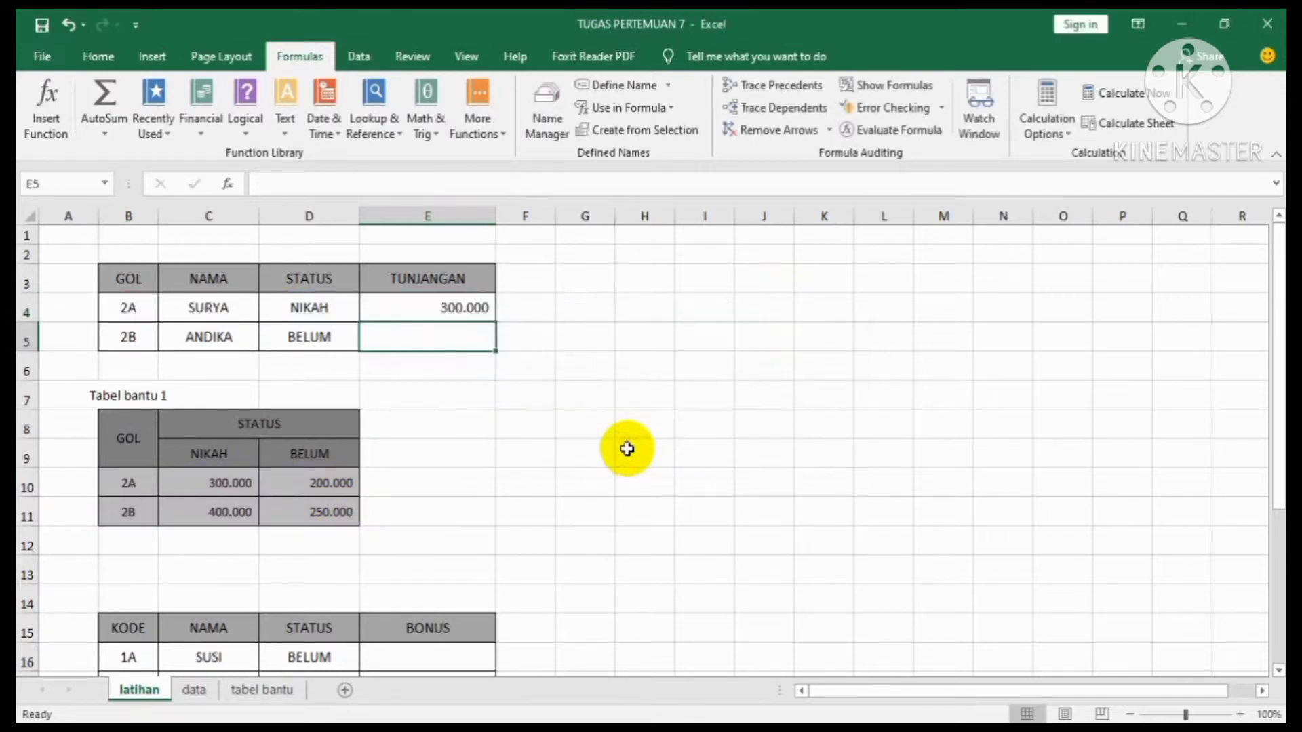
Step: Fill the TUNJANGAN formula from E4 down to E5
{"action": "left_click", "coordinate": [474, 315]}
{"action": "left_click_drag", "start_coordinate": [478, 319], "coordinate": [494, 343]}
{"action": "left_click", "coordinate": [583, 413]}
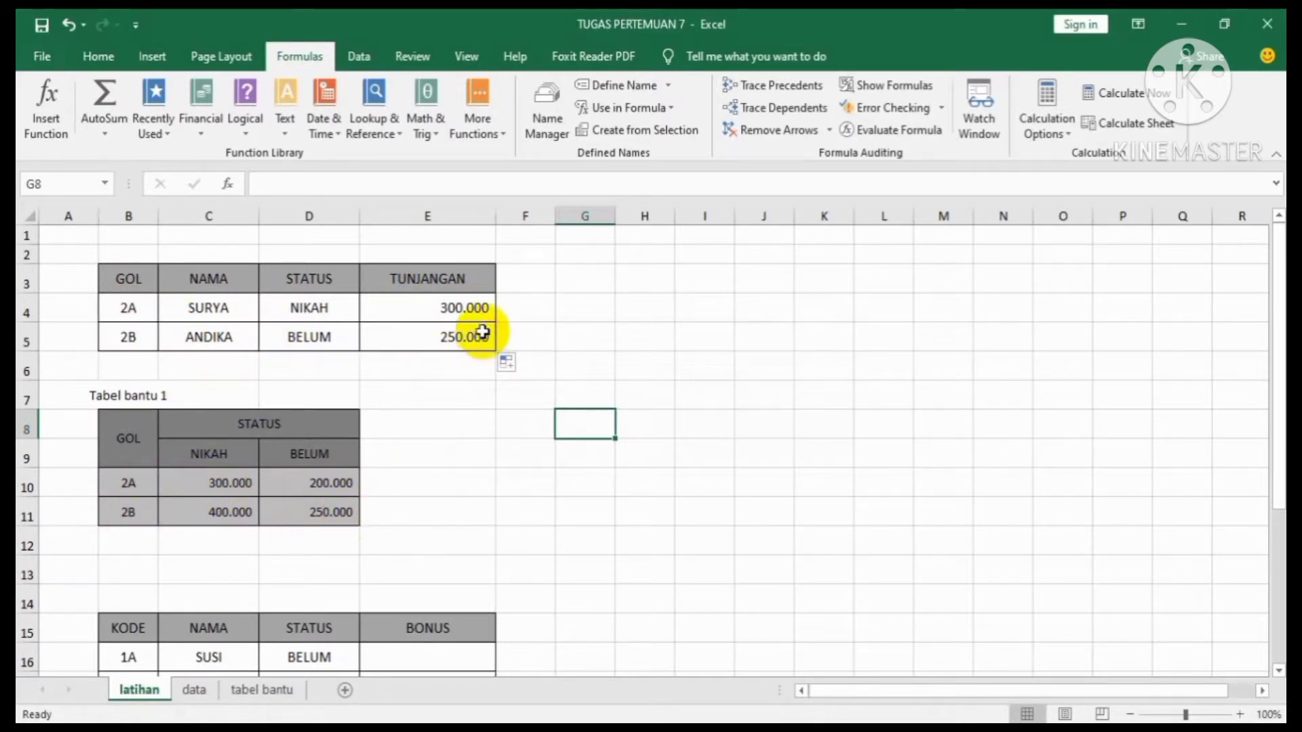
{"action": "scroll", "coordinate": [491, 488], "scroll_direction": "down", "scroll_amount": 3}
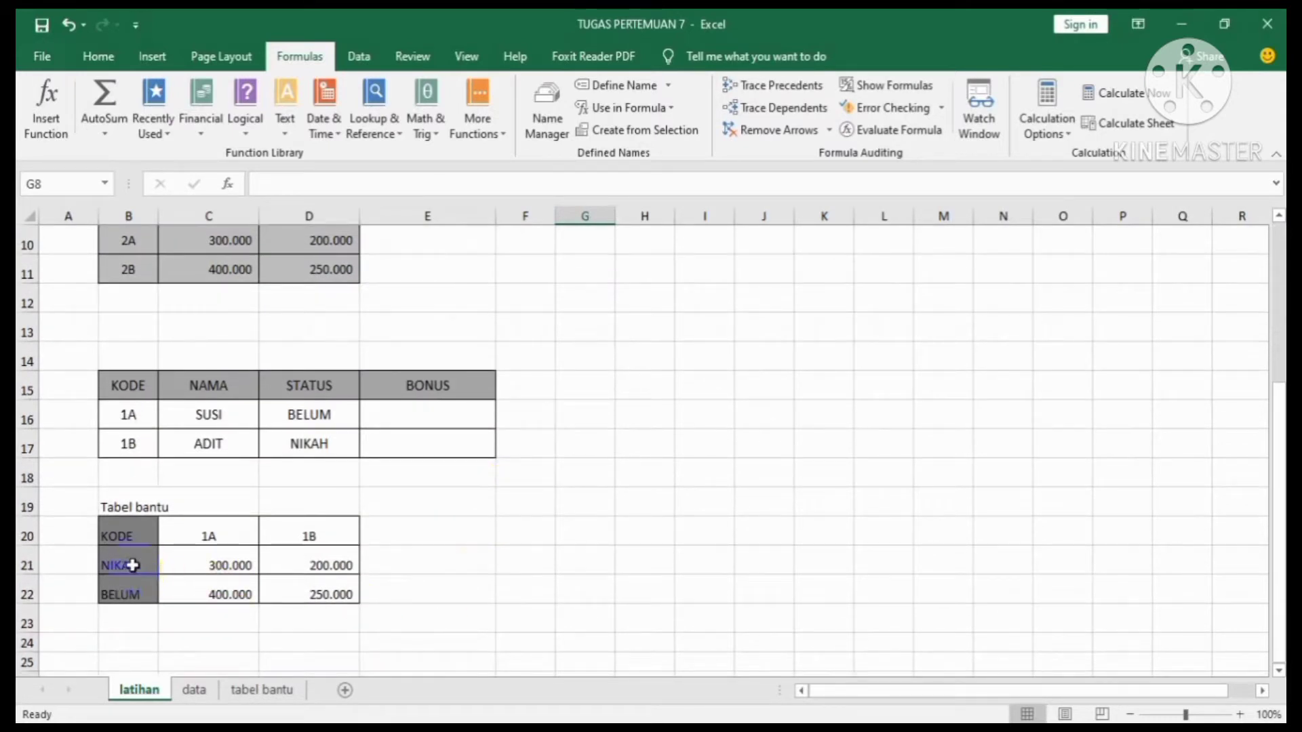
{"action": "left_click_drag", "start_coordinate": [111, 564], "coordinate": [296, 588]}
{"action": "scroll", "coordinate": [425, 475], "scroll_direction": "up", "scroll_amount": 3}
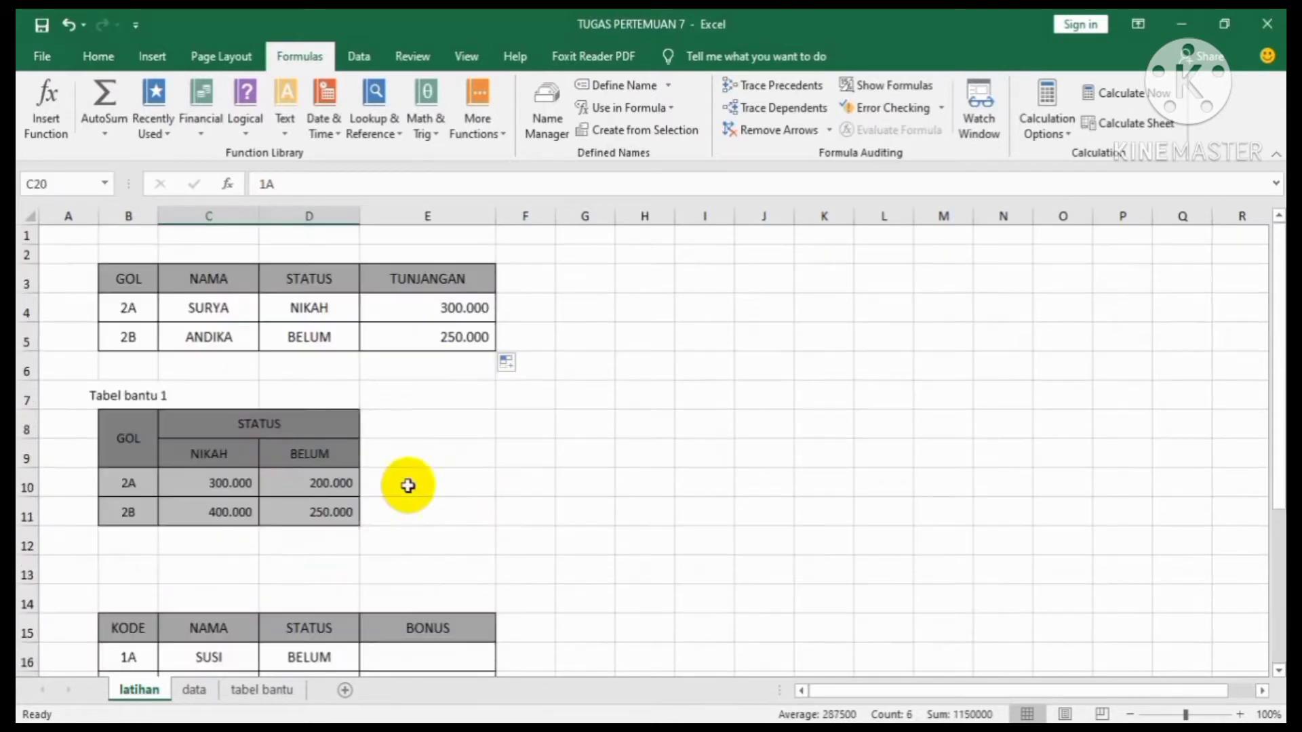
{"action": "scroll", "coordinate": [404, 485], "scroll_direction": "down", "scroll_amount": 3}
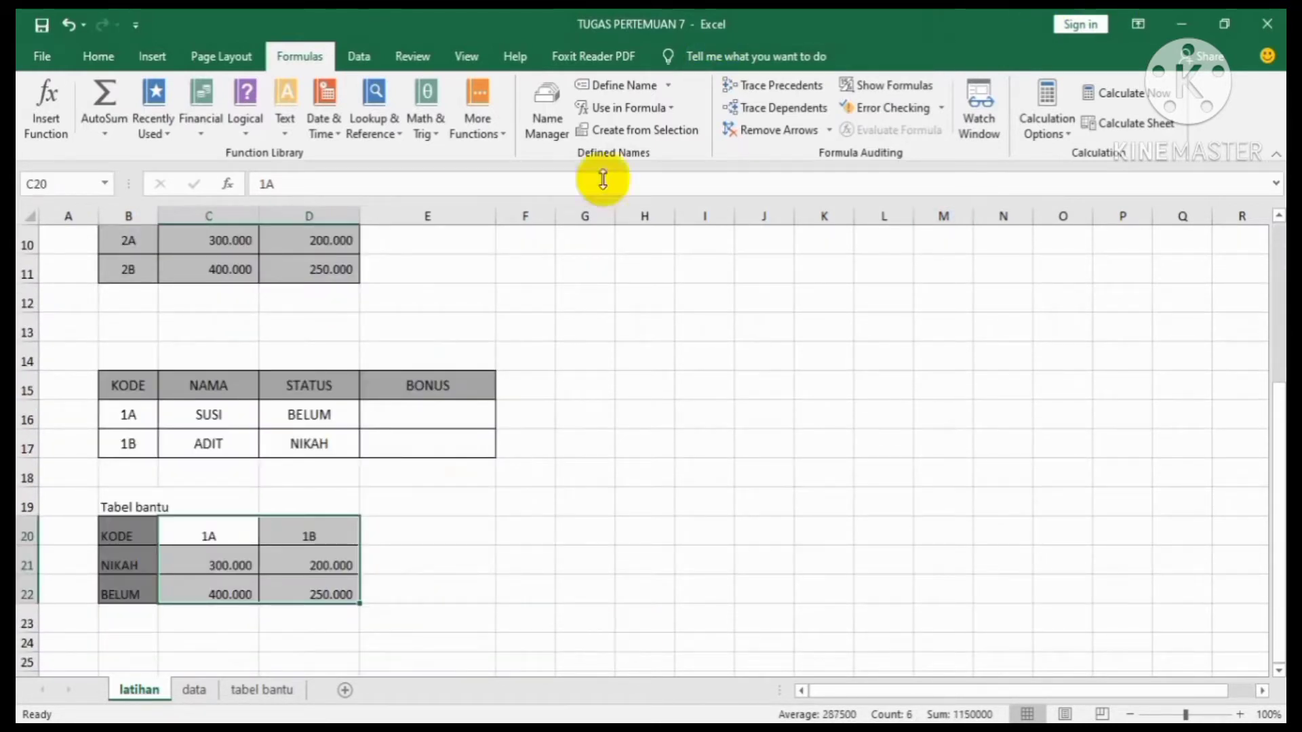
{"action": "left_click", "coordinate": [705, 493]}
{"action": "left_click", "coordinate": [228, 530]}
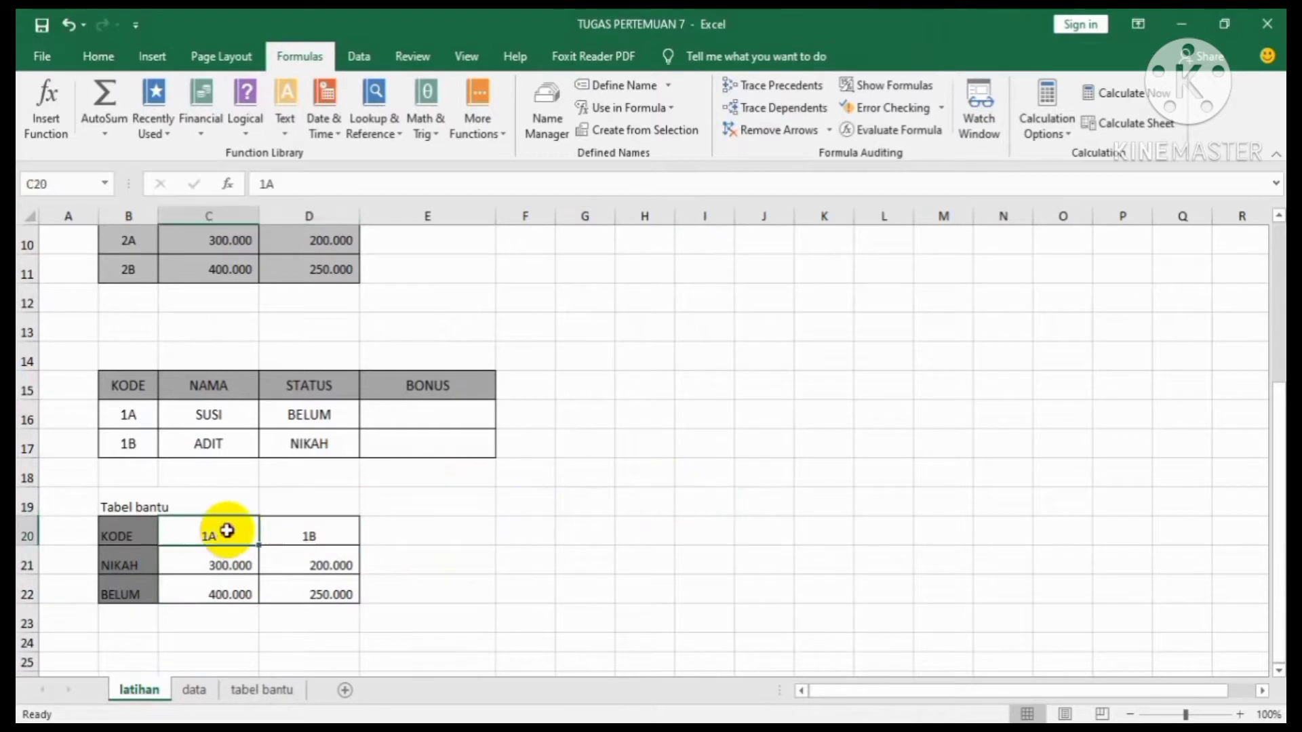
{"action": "left_click", "coordinate": [444, 410]}
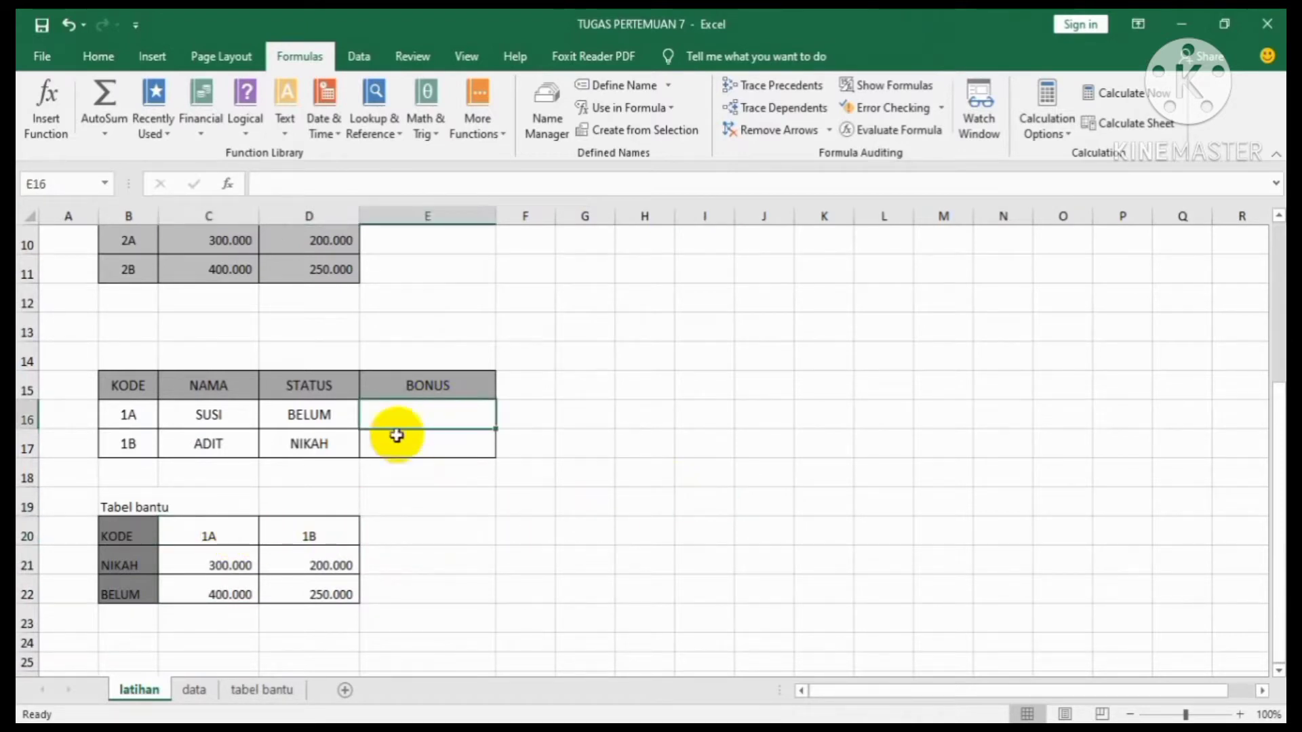
Step: Change the helper table's label in B19 to "Tabel bantu 2"
{"action": "left_click", "coordinate": [133, 506]}
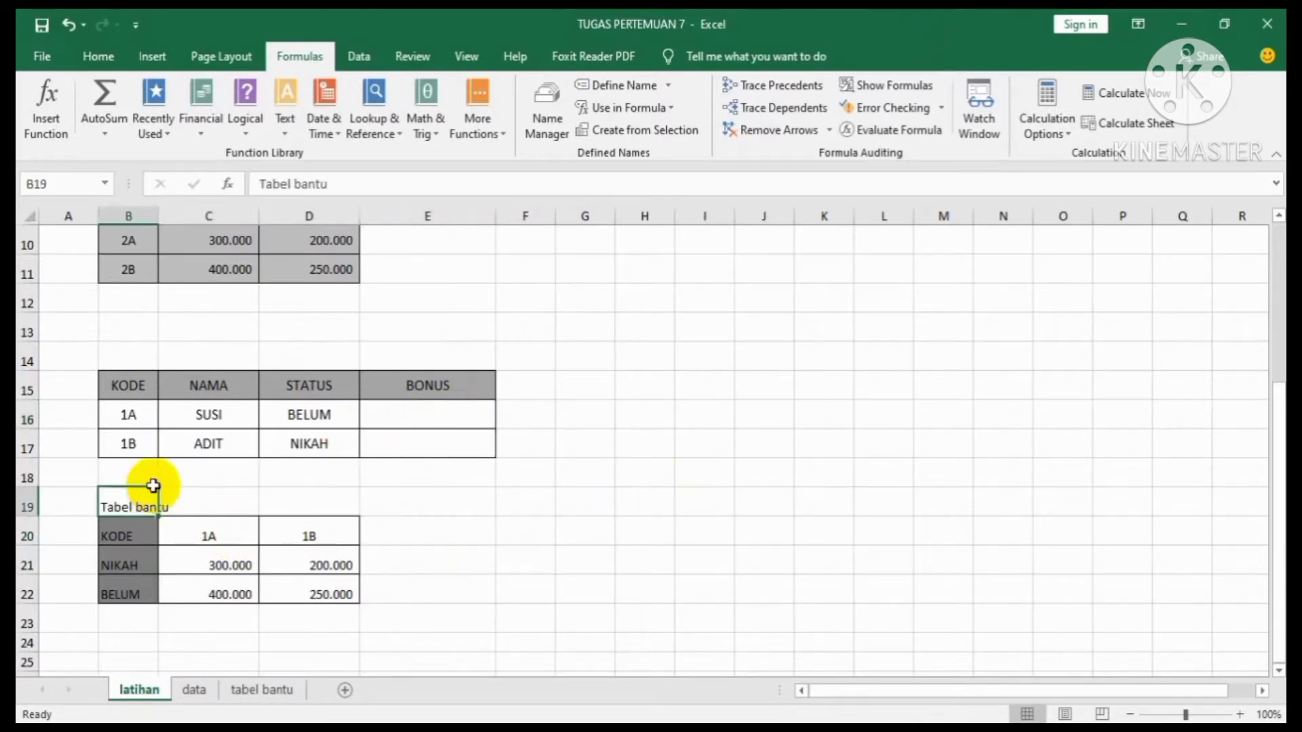
{"action": "left_click", "coordinate": [336, 183]}
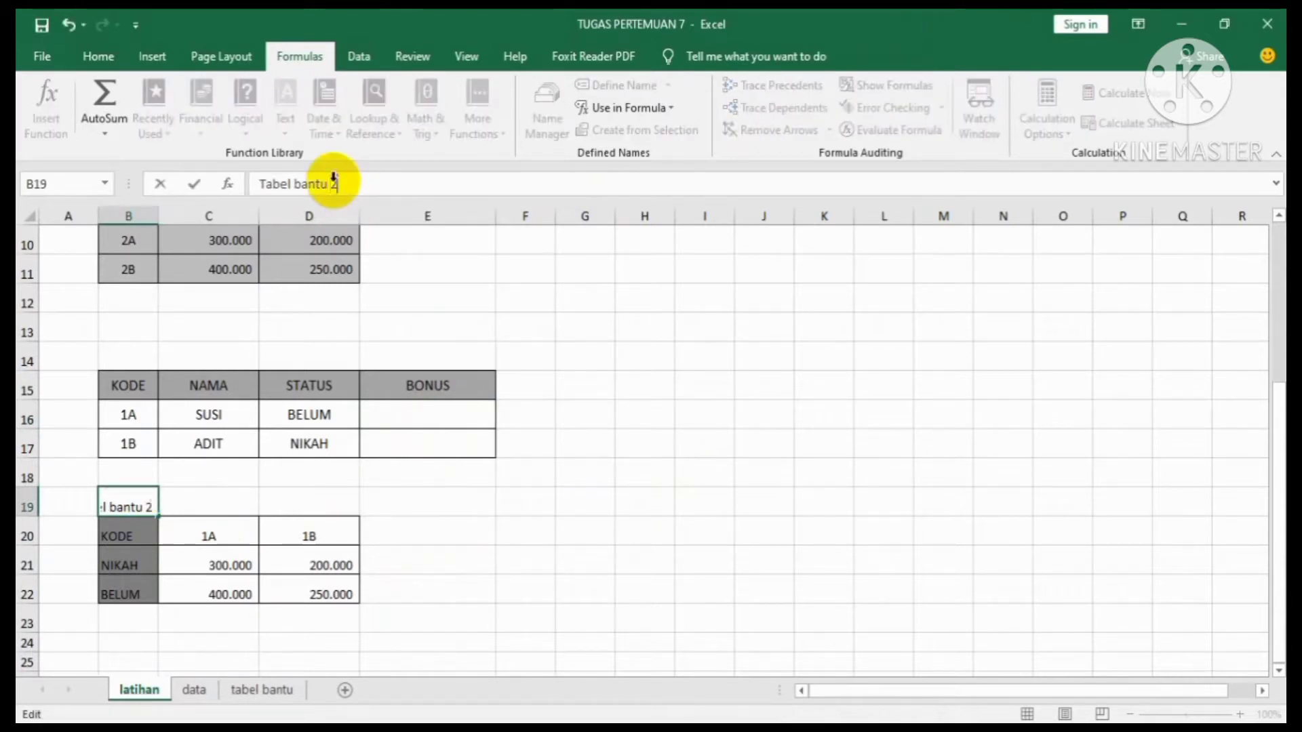
{"action": "left_click", "coordinate": [533, 560]}
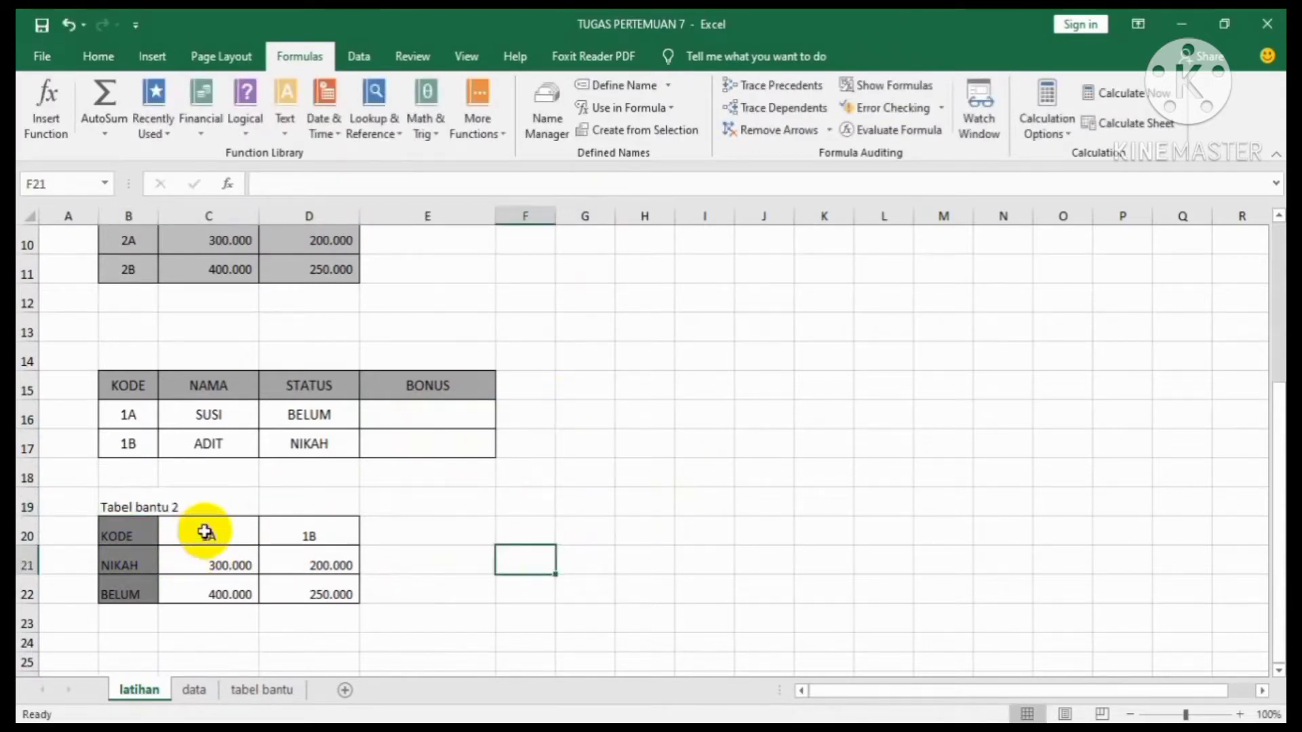
Step: Define the name tabel2 for the range C20:D22 of the second helper table, with workbook scope
{"action": "left_click_drag", "start_coordinate": [204, 532], "coordinate": [283, 590]}
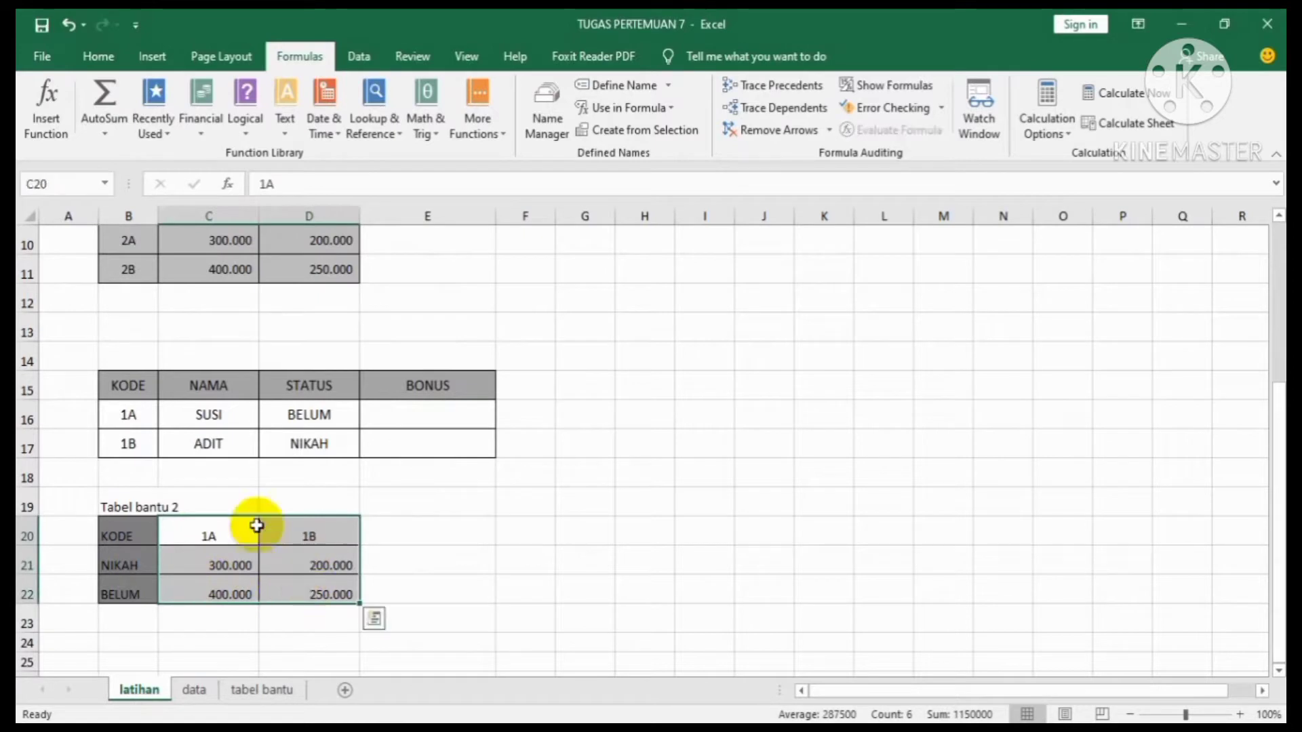
{"action": "right_click", "coordinate": [266, 563]}
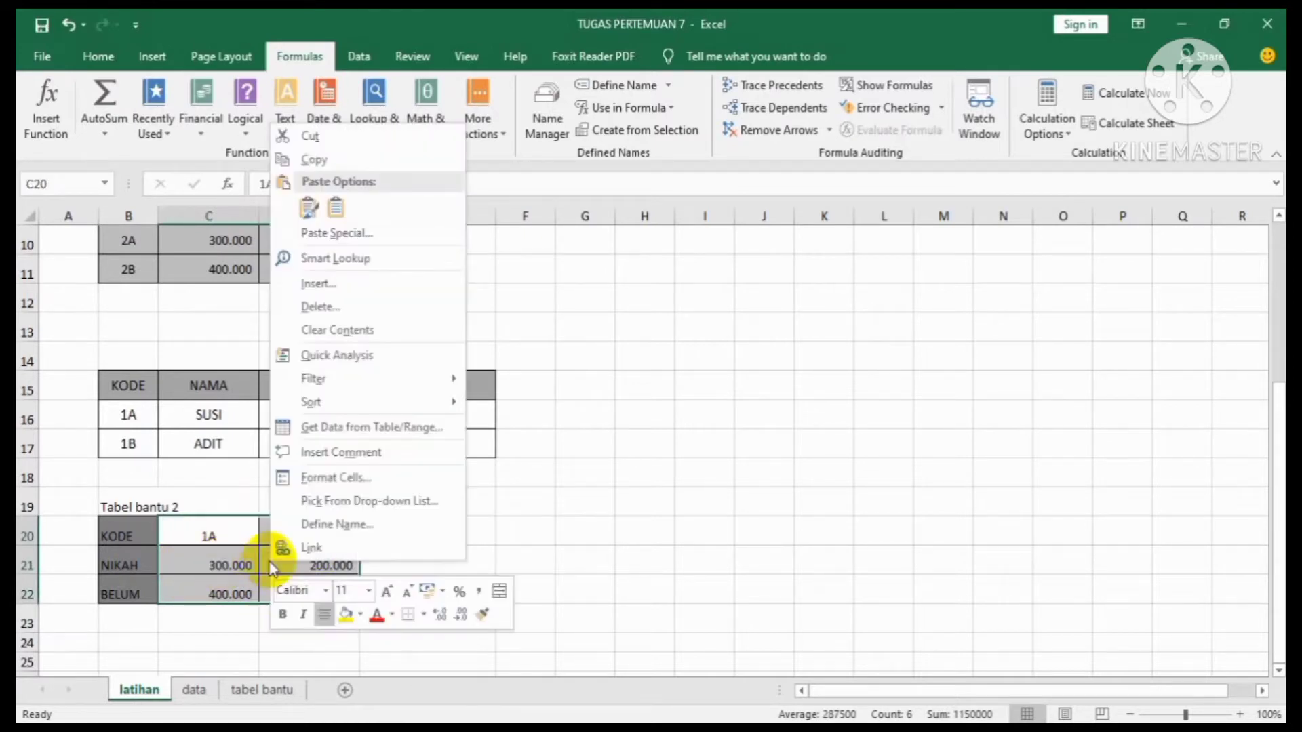
{"action": "left_click", "coordinate": [331, 527]}
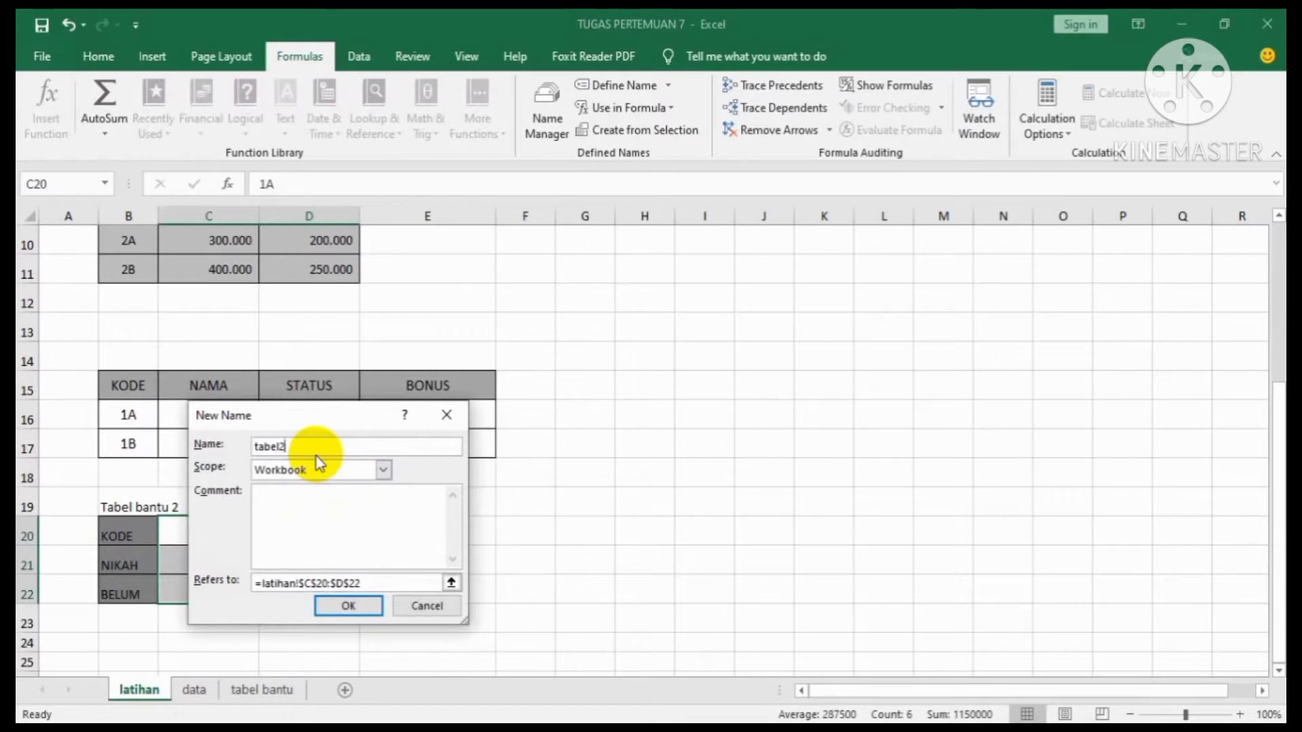
{"action": "left_click", "coordinate": [346, 605]}
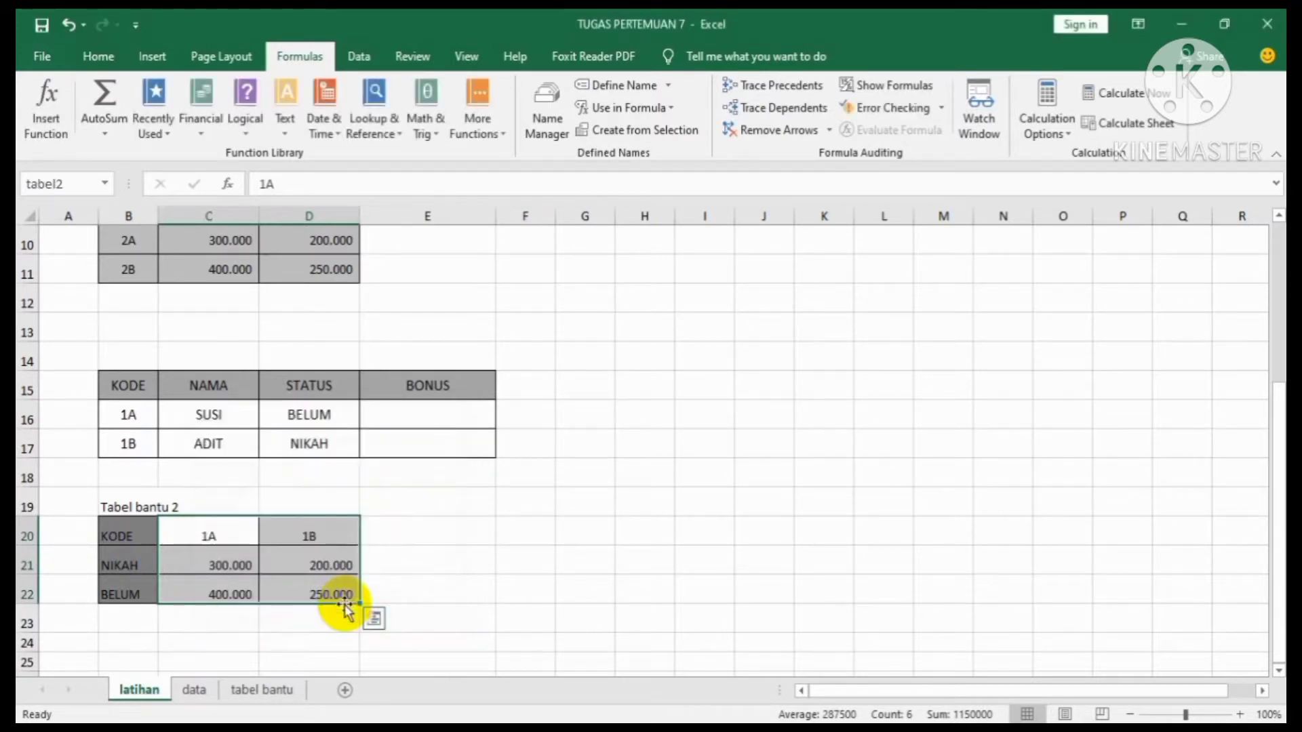
Step: Start an IF formula in the first BONUS cell, E16, with the logical test D16="NIKAH"
{"action": "left_click", "coordinate": [442, 420]}
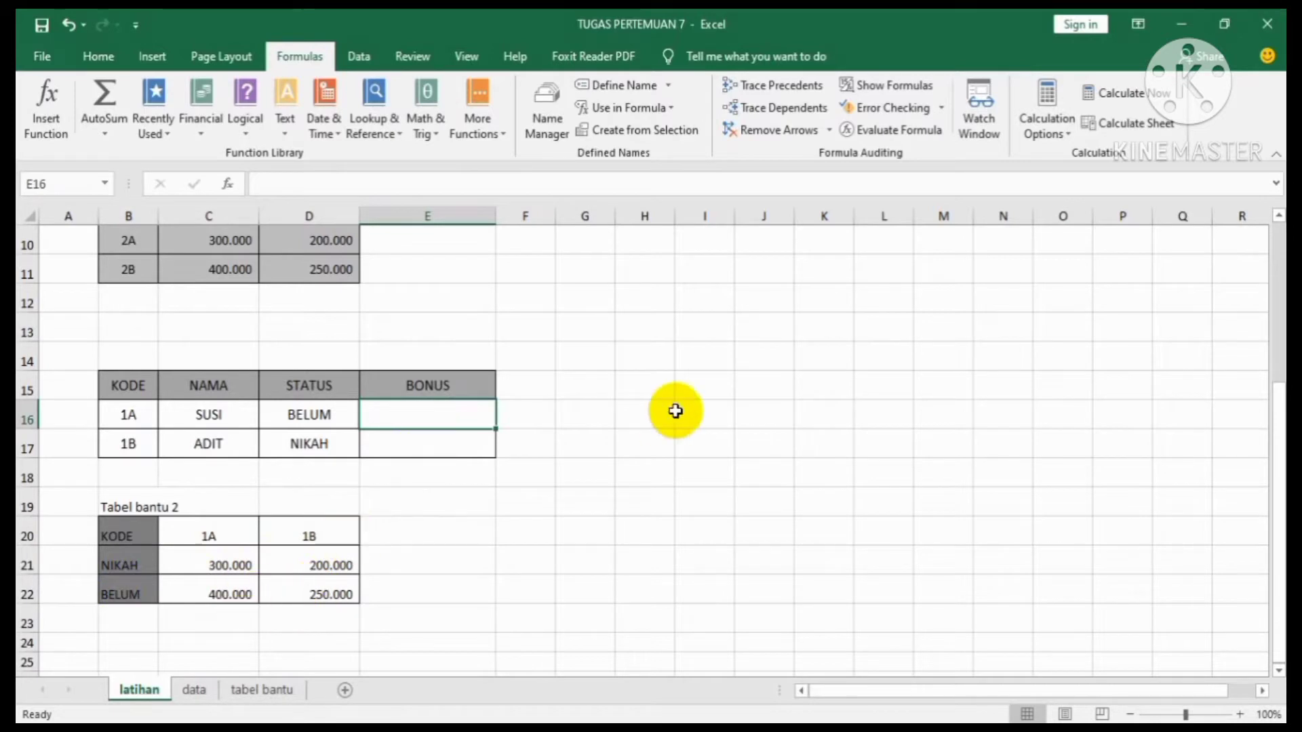
{"action": "type", "text": "="}
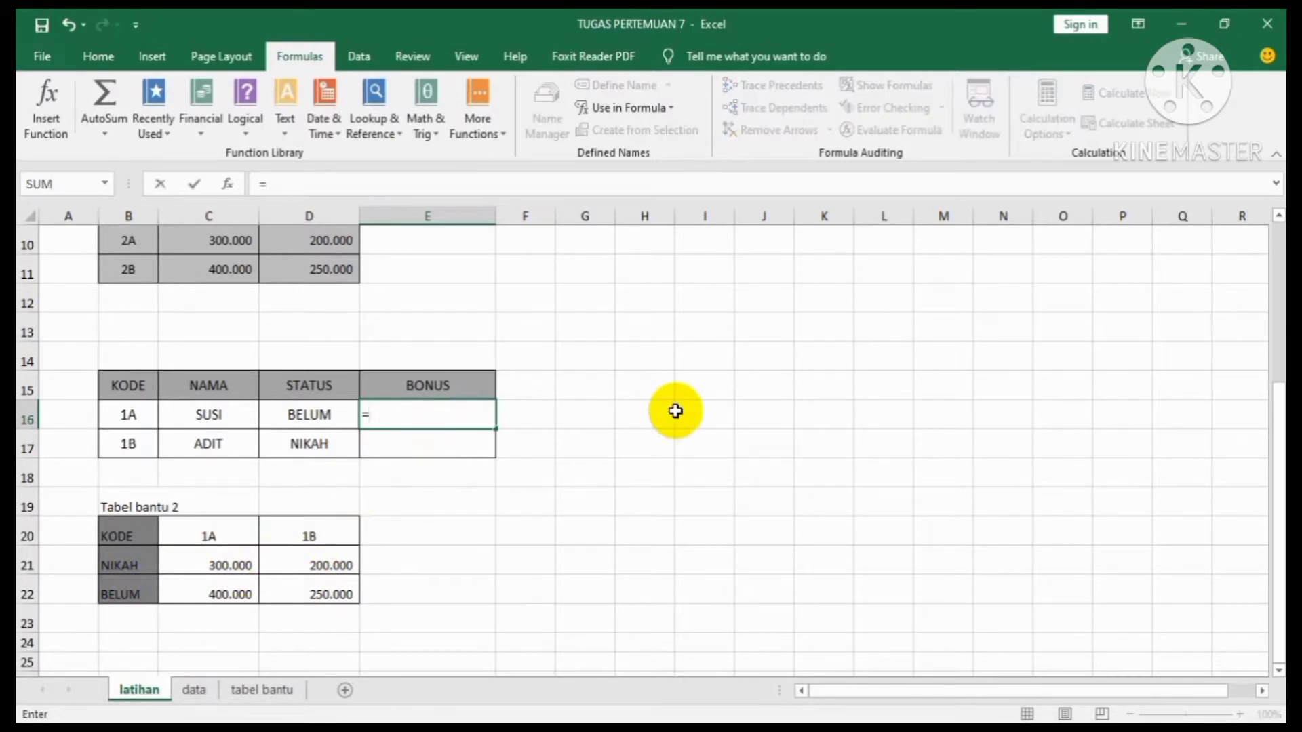
{"action": "type", "text": "if("}
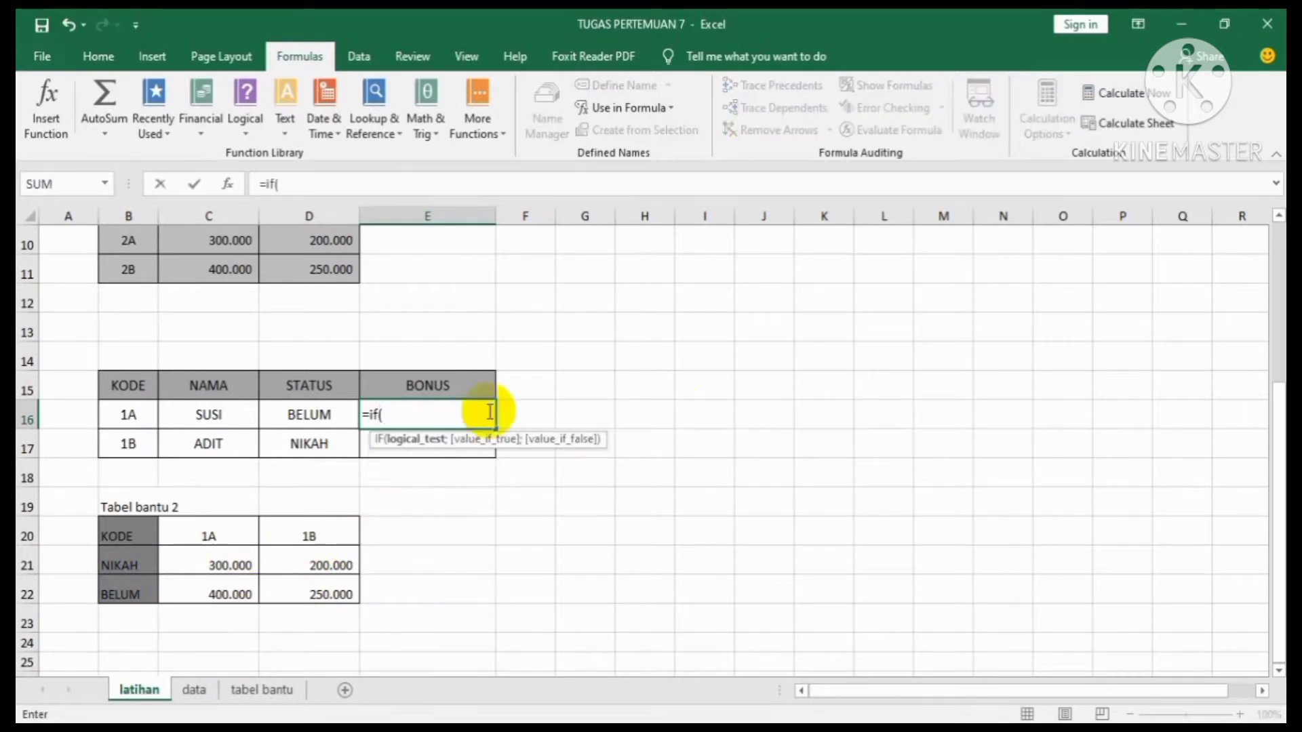
{"action": "left_click", "coordinate": [303, 417]}
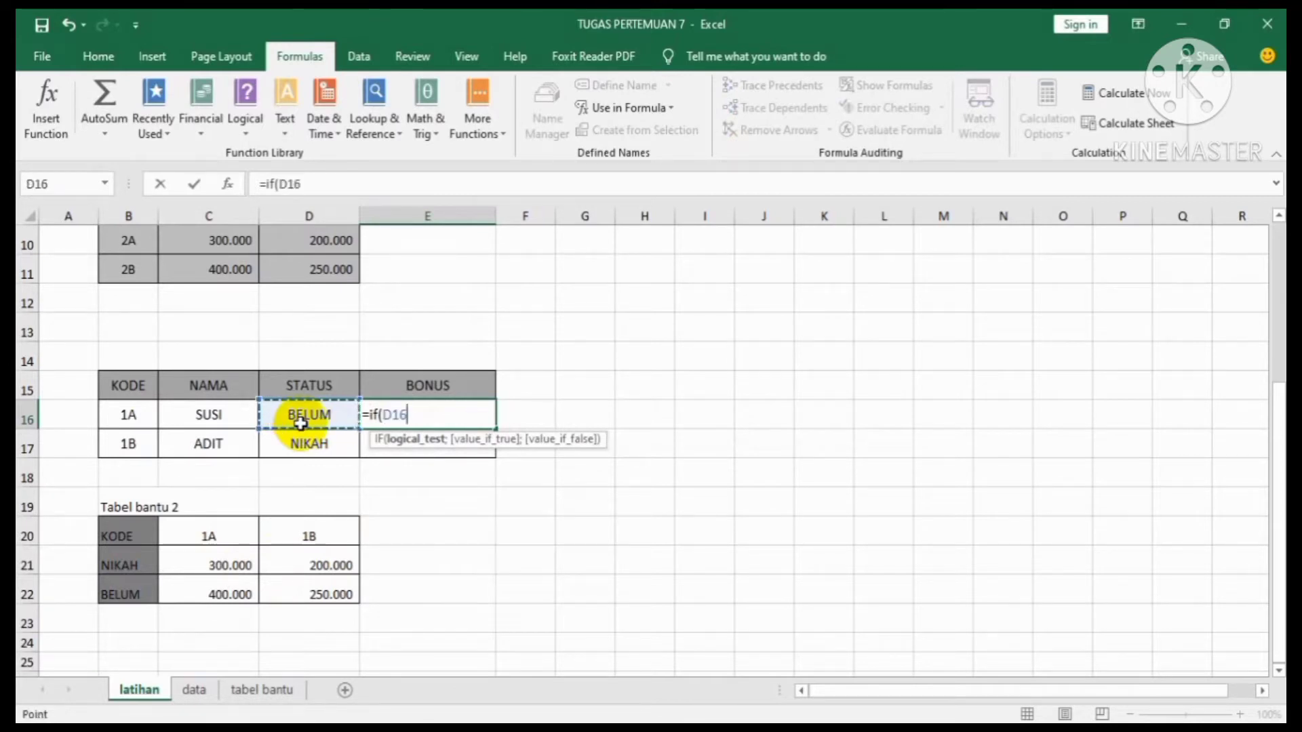
{"action": "type", "text": "="}
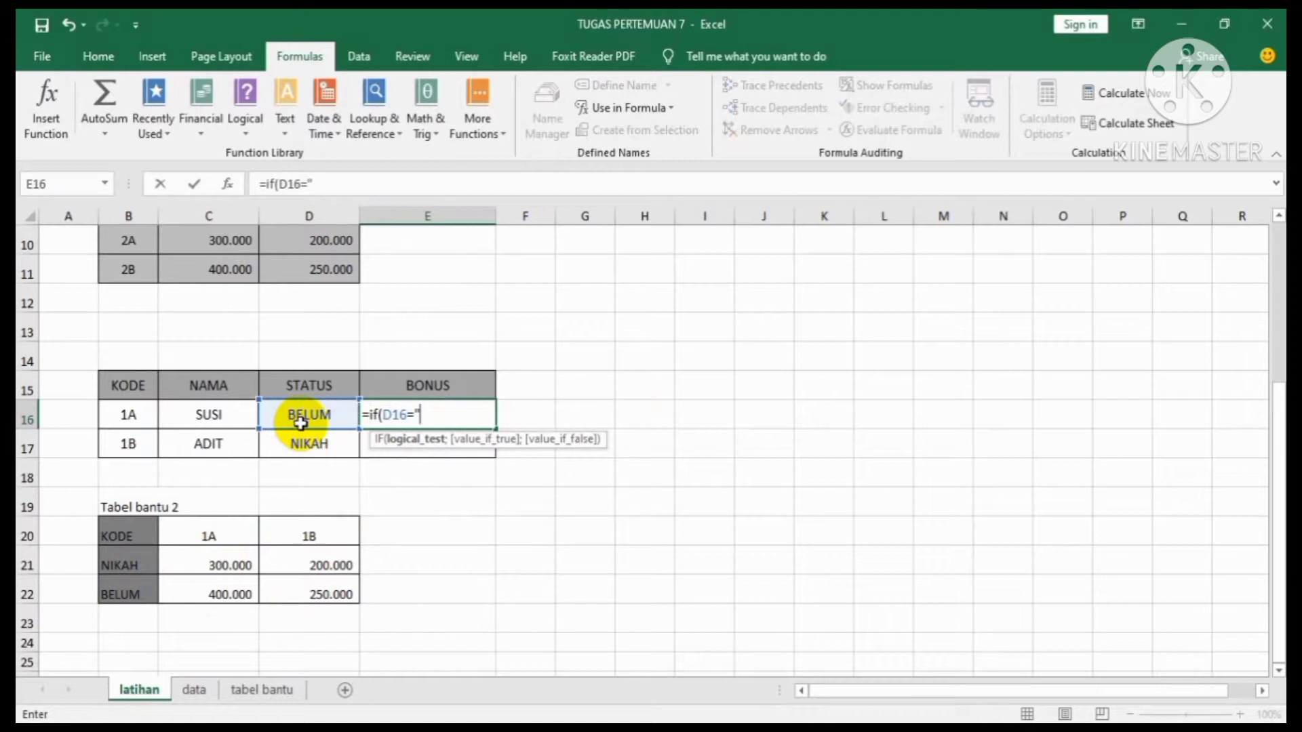
{"action": "type", "text": "\"NIKAH"}
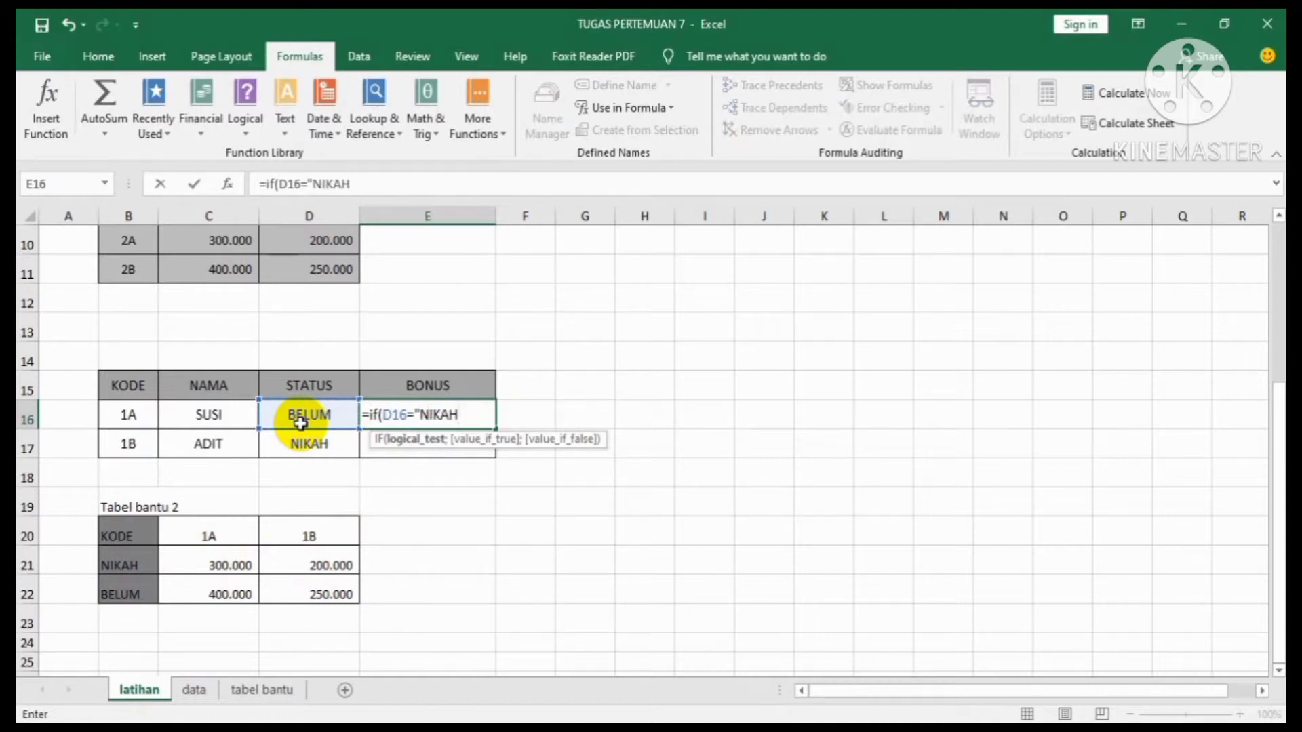
{"action": "type", "text": "\";"}
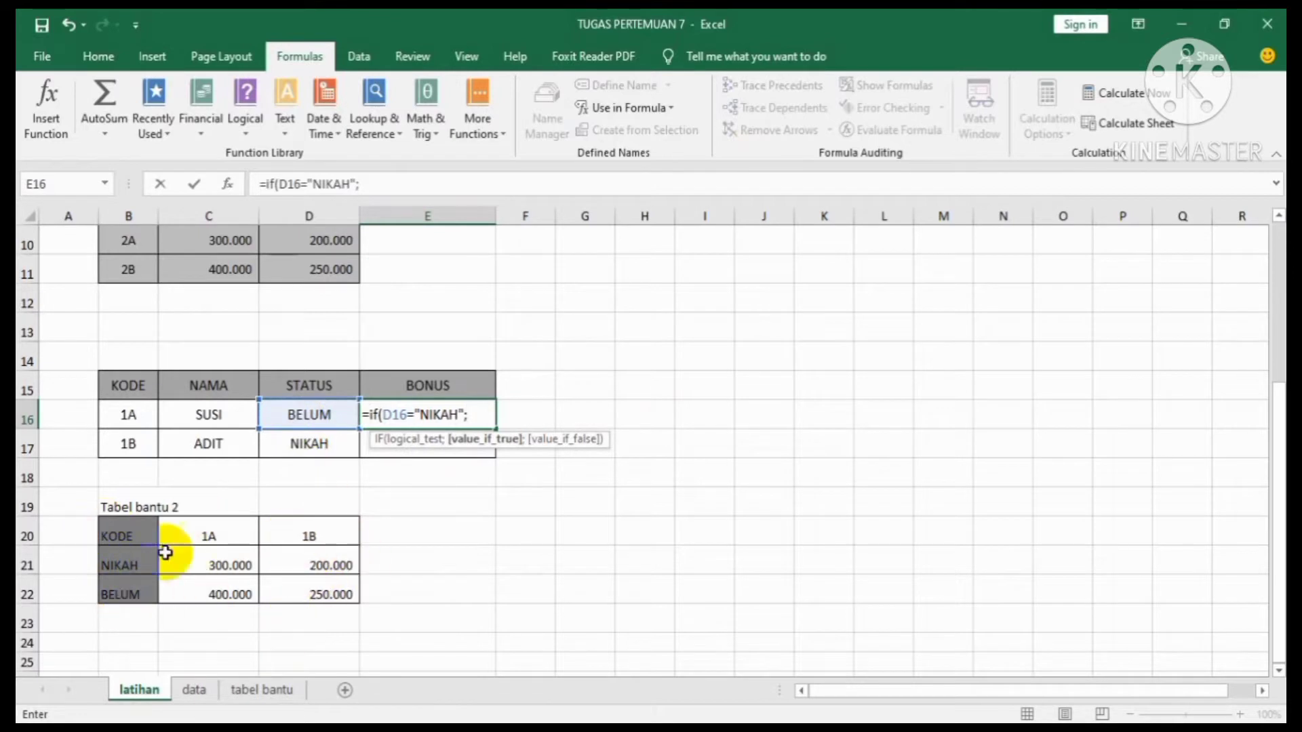
Step: Add an HLOOKUP as the IF's true value, looking up B16 in tabel2, row 2, with FALSE for an exact match
{"action": "type", "text": "h"}
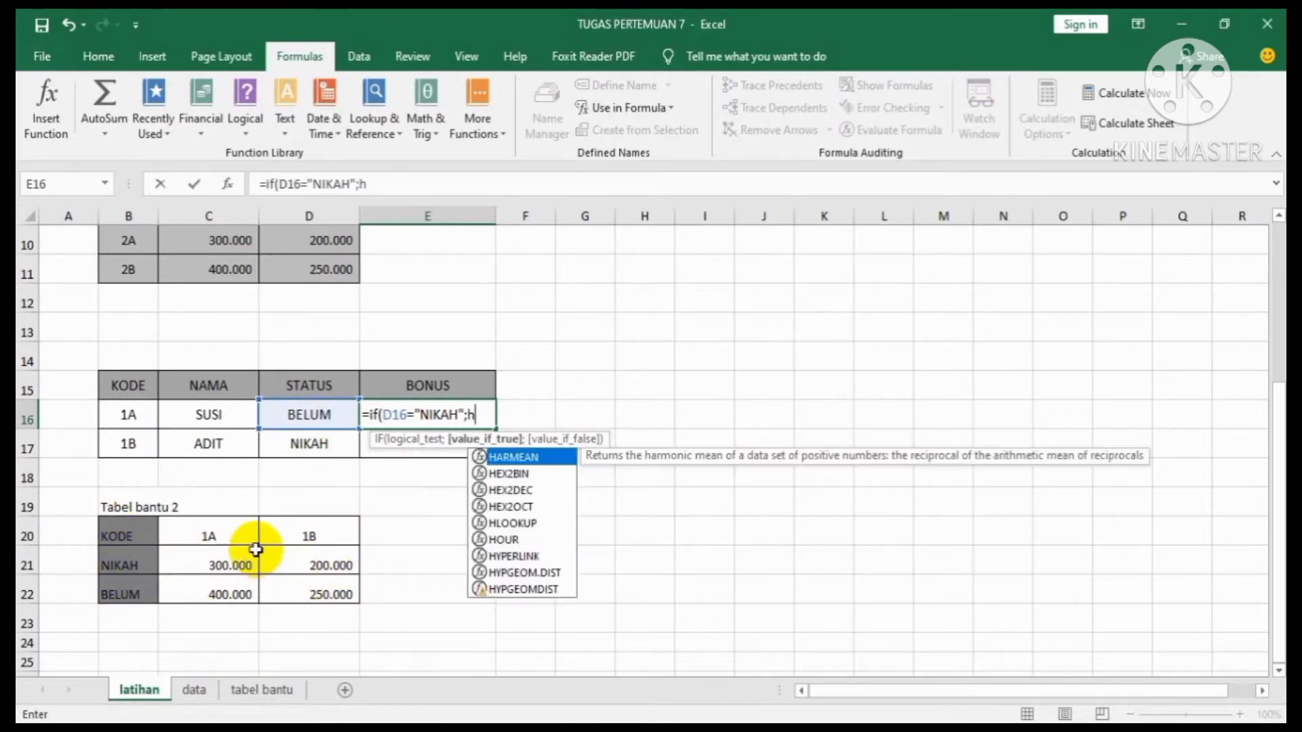
{"action": "type", "text": "lookup("}
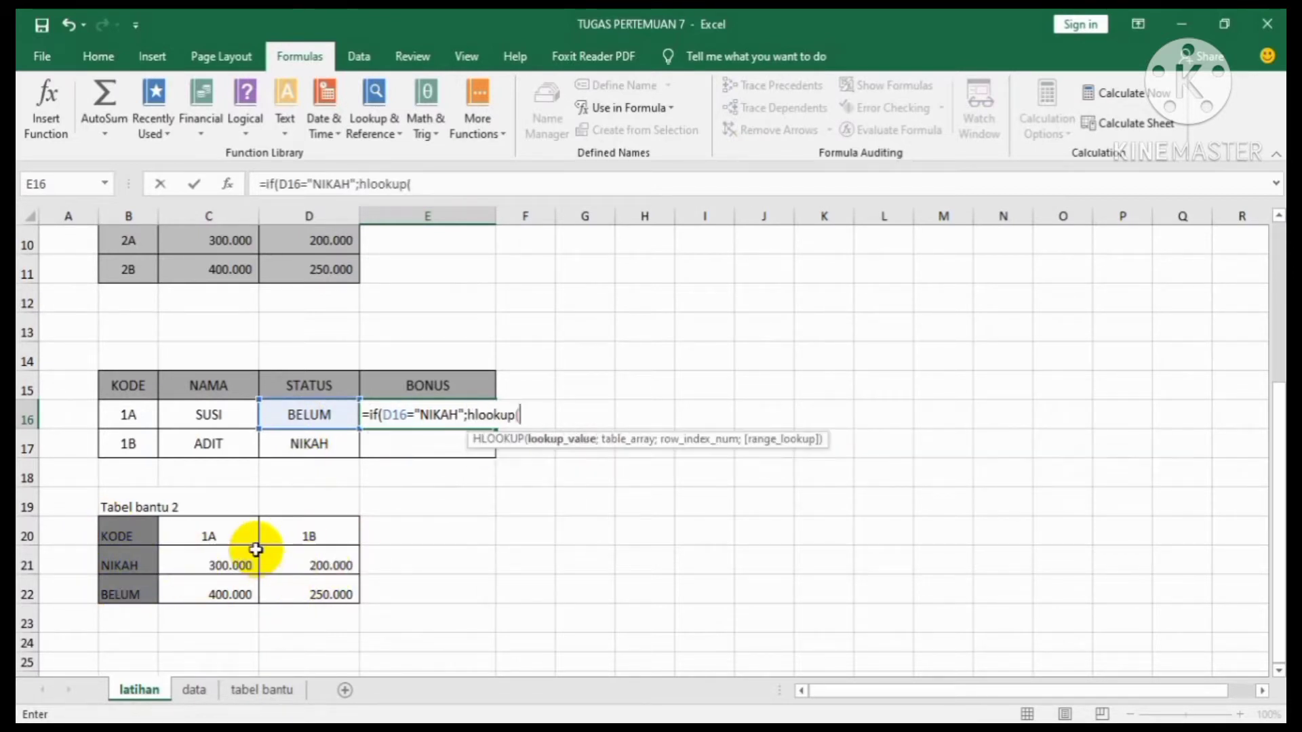
{"action": "left_click", "coordinate": [118, 418]}
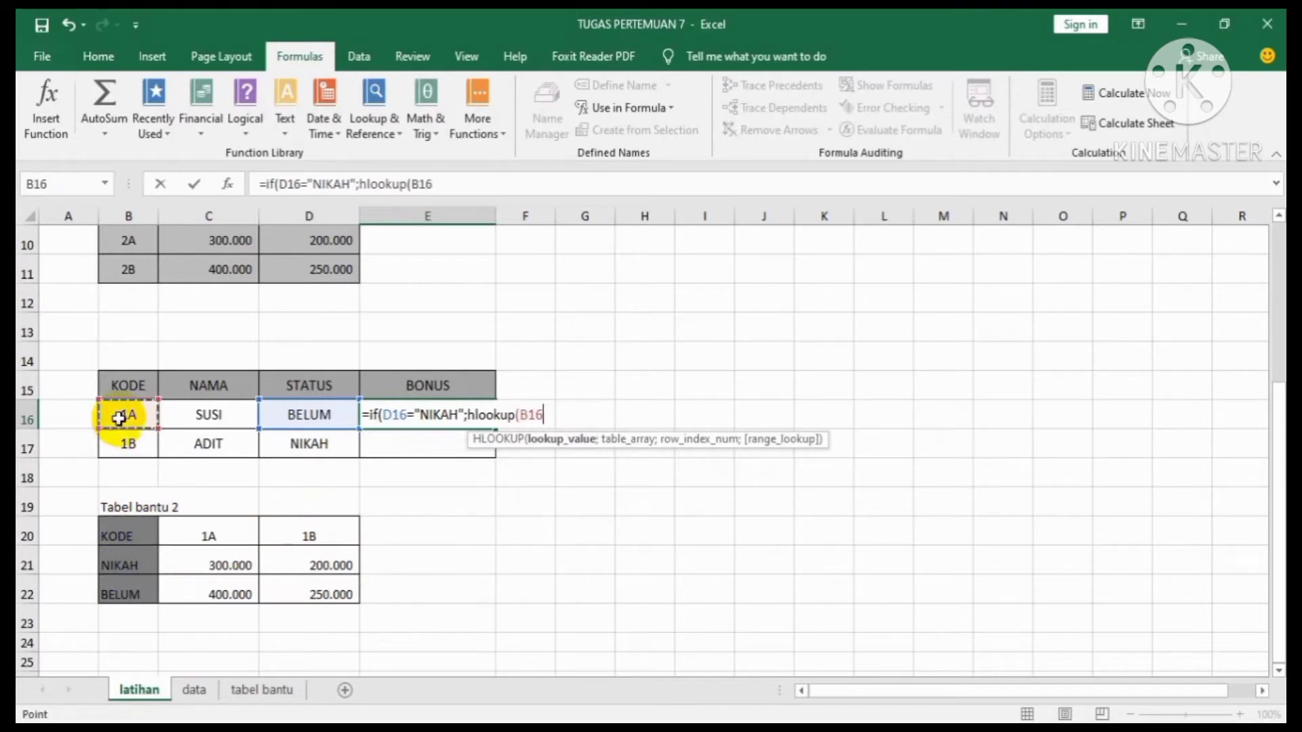
{"action": "type", "text": ";"}
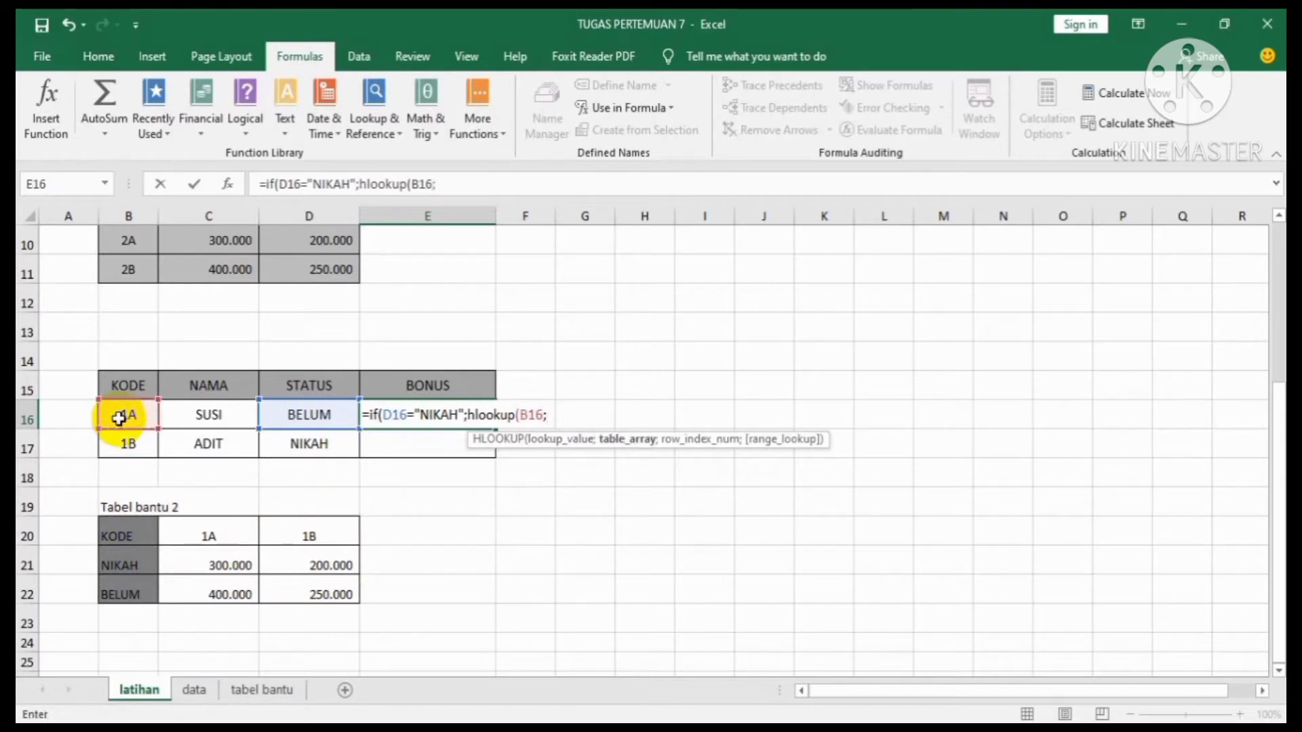
{"action": "type", "text": "tabe"}
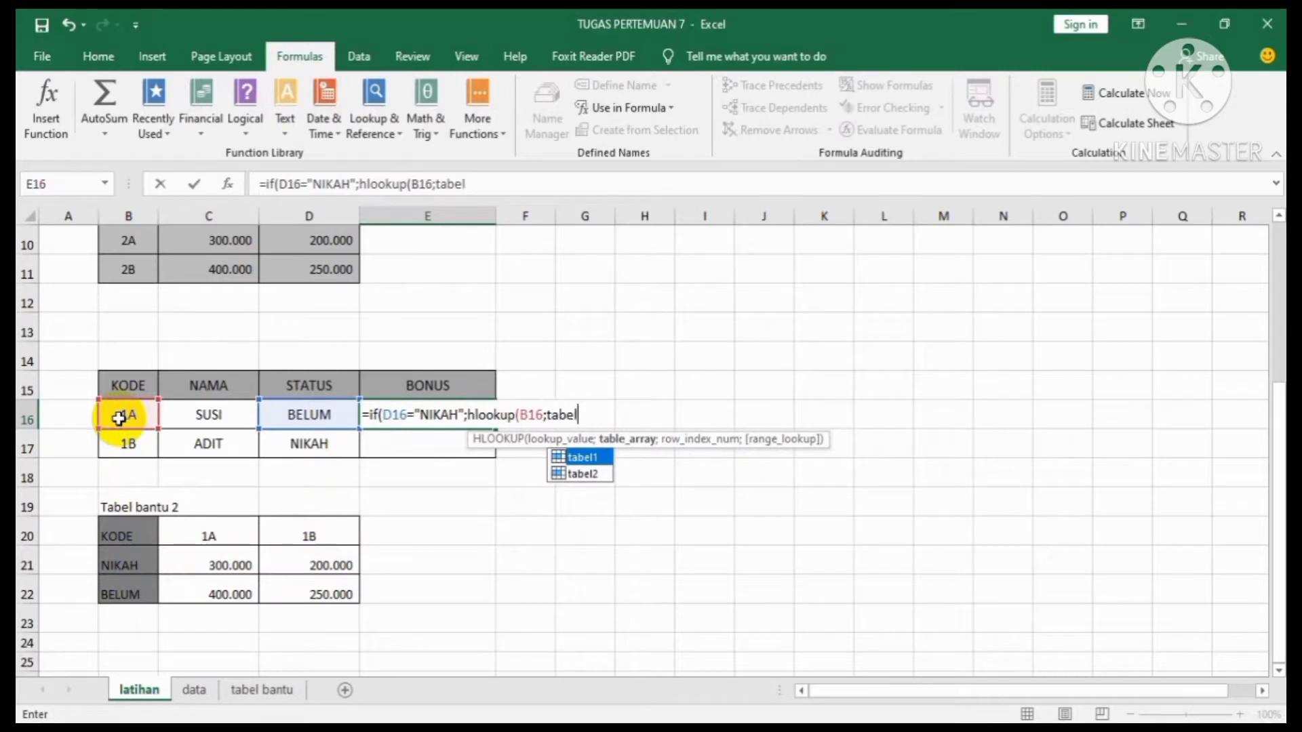
{"action": "type", "text": "l"}
{"action": "double_click", "coordinate": [589, 474]}
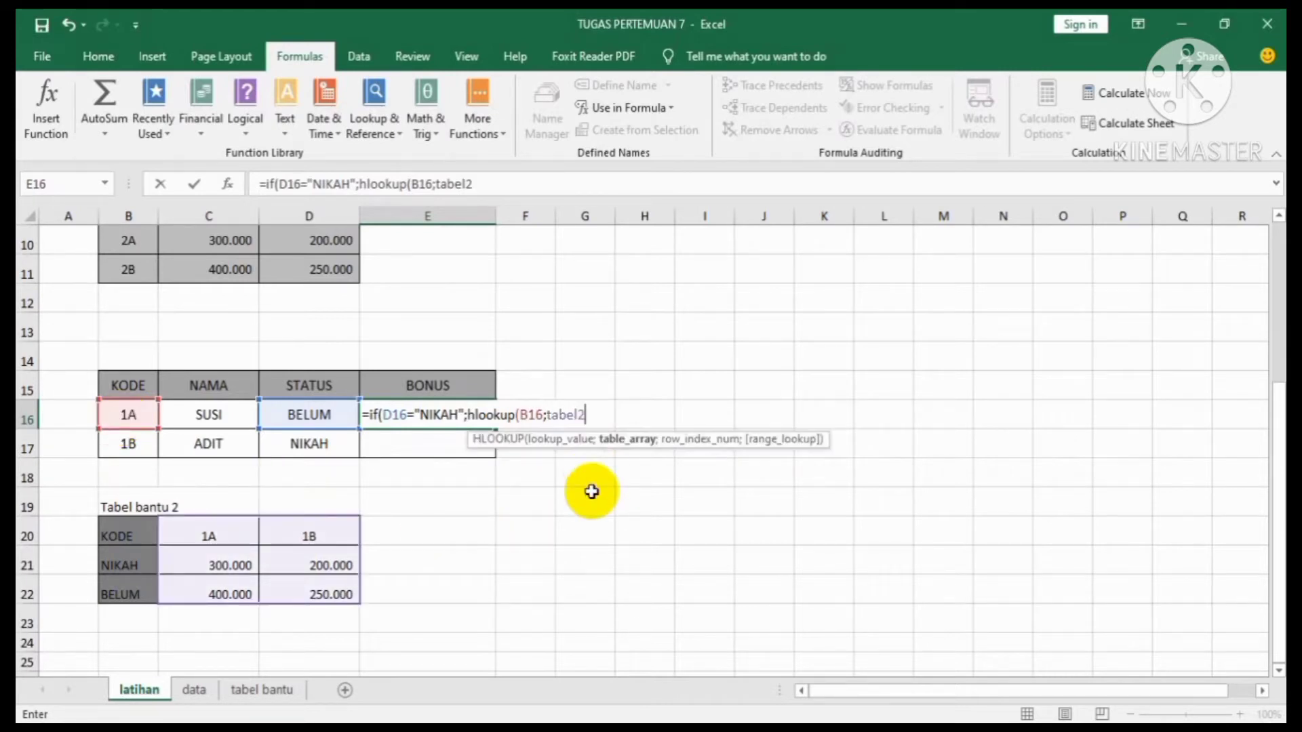
{"action": "type", "text": ";"}
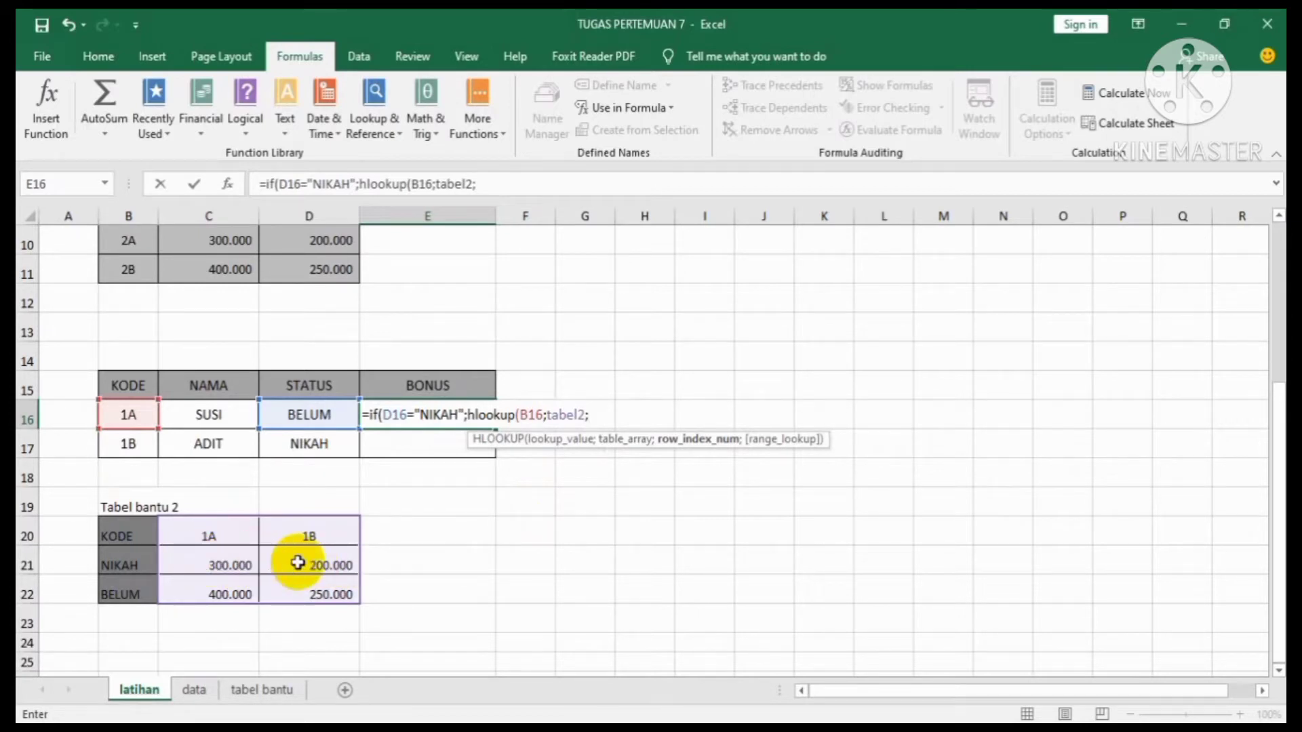
{"action": "type", "text": ";"}
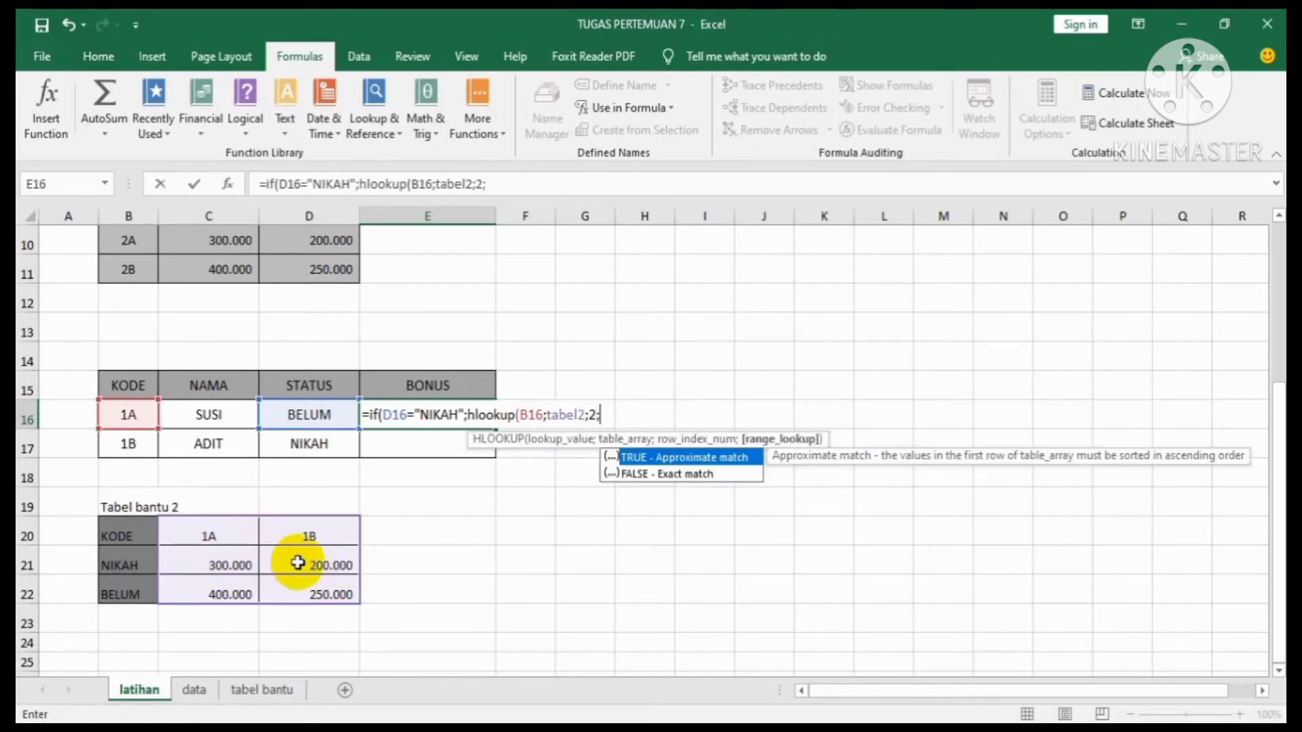
{"action": "double_click", "coordinate": [677, 473]}
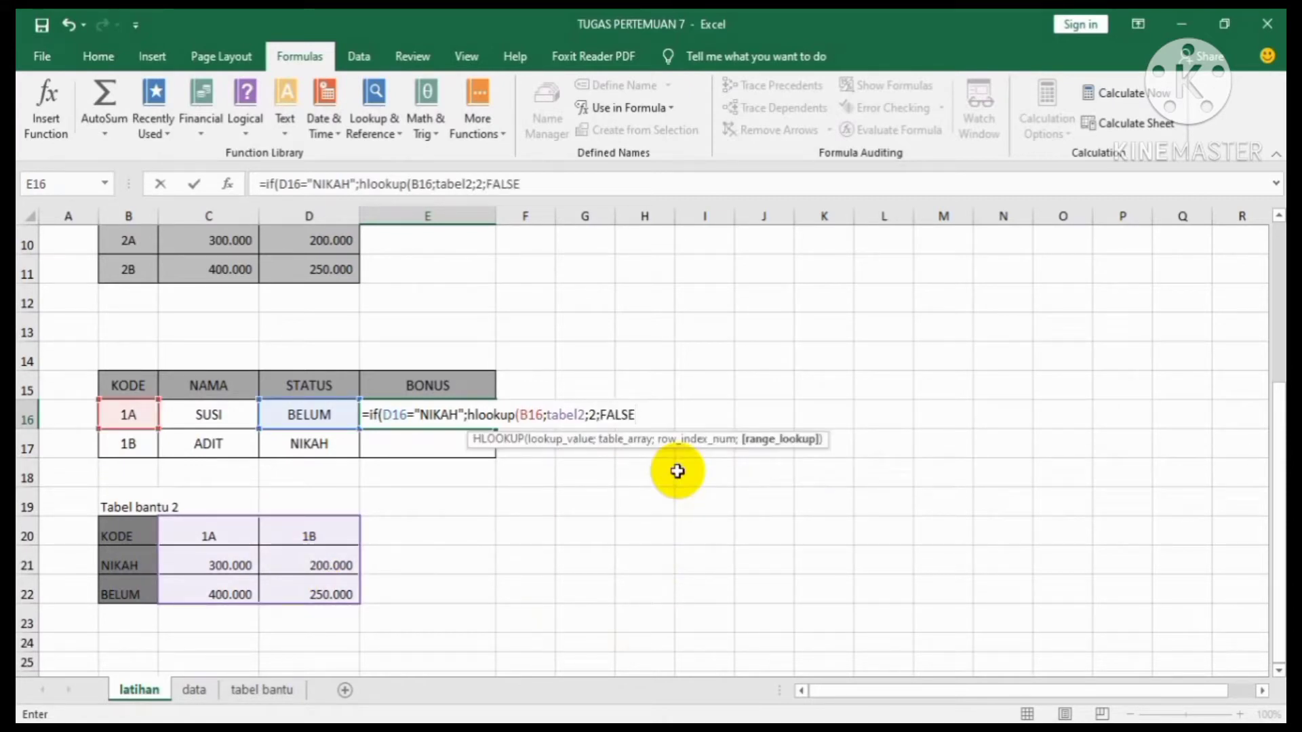
{"action": "type", "text": ")"}
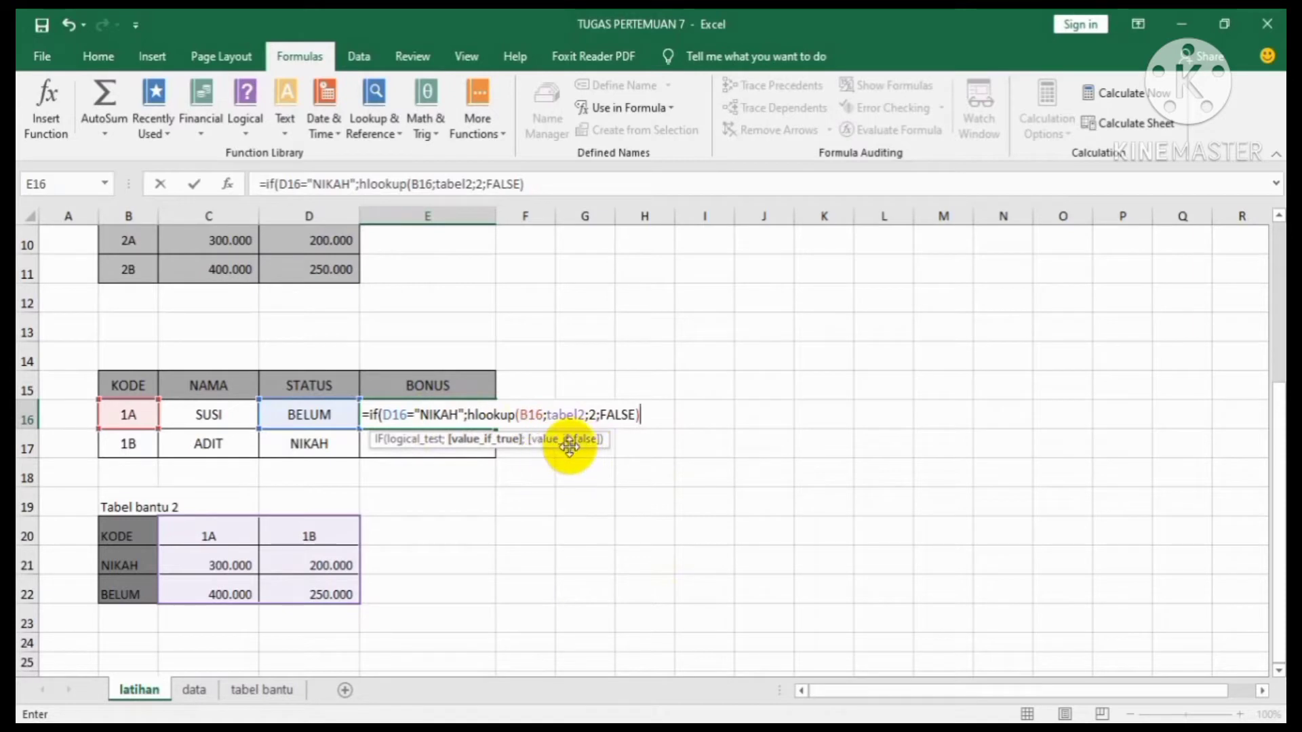
Step: Add hlookup(B16;tabel2;3;false) as the IF's false value and enter the formula in E16 with its closing parenthesis corrected
{"action": "type", "text": ";"}
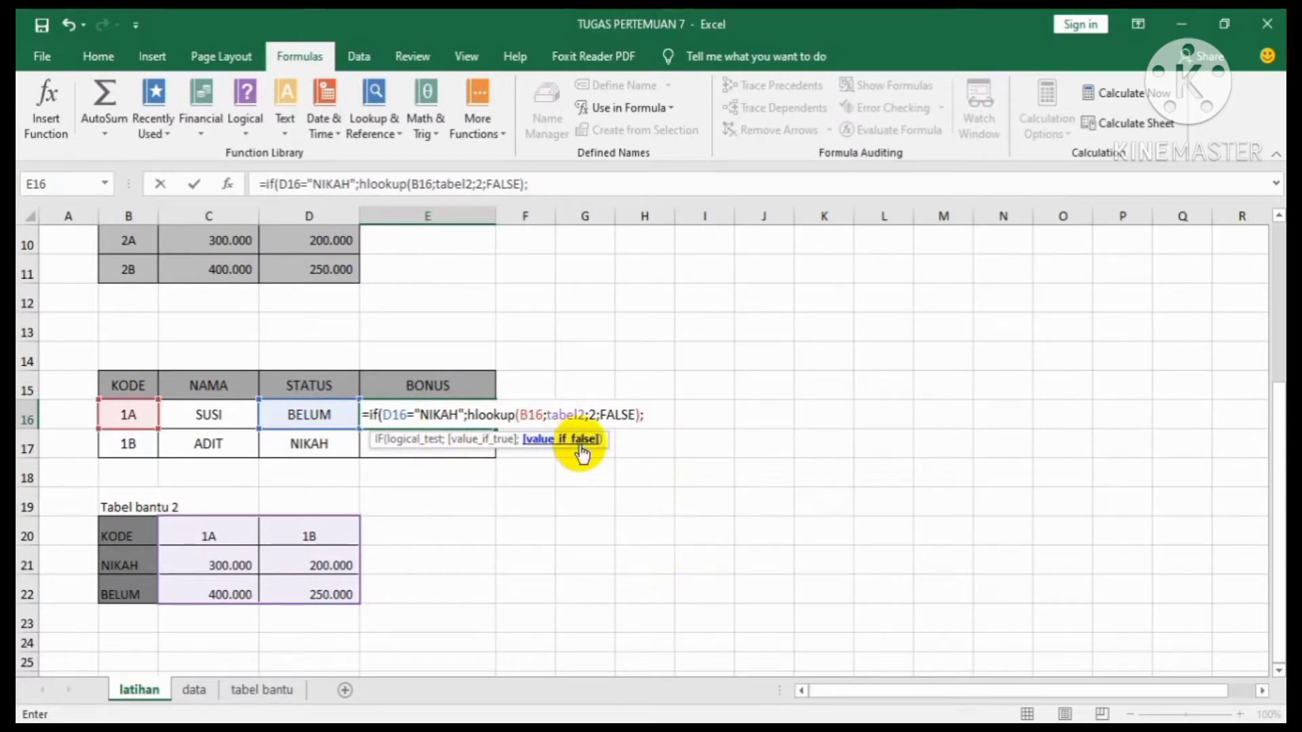
{"action": "type", "text": "hlookup"}
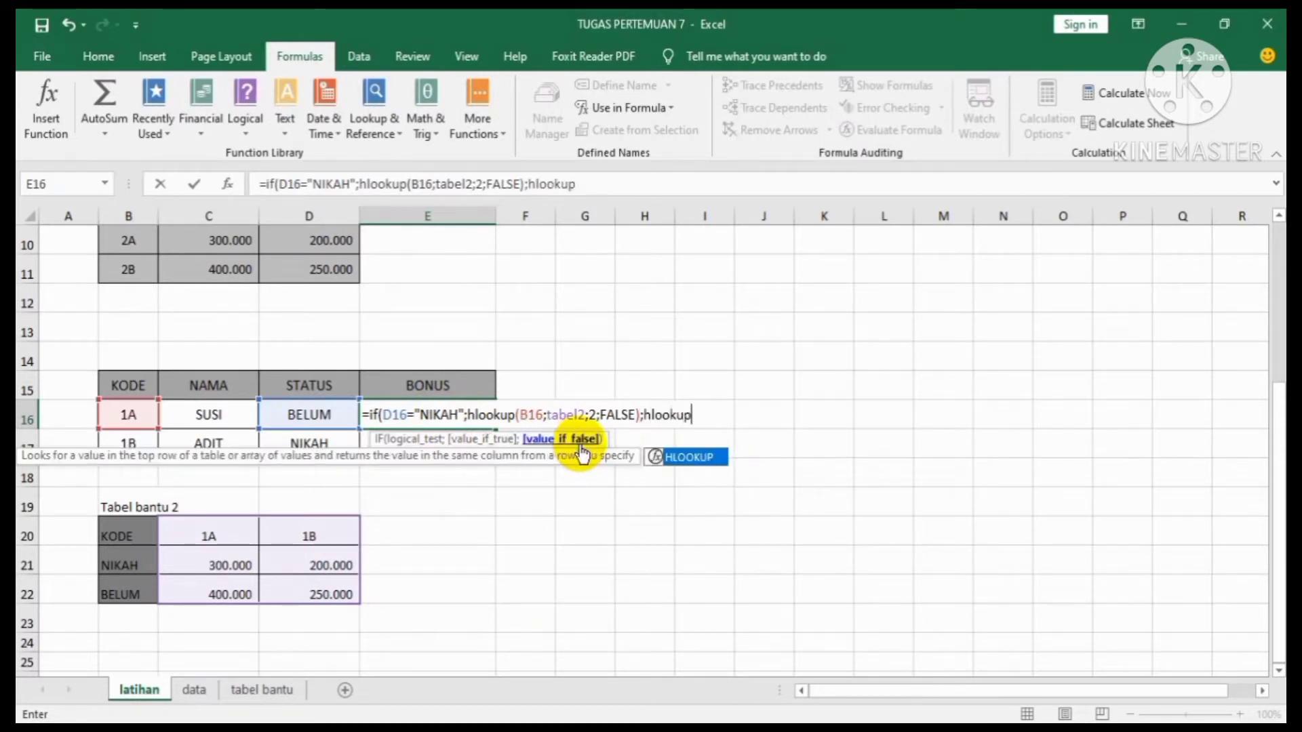
{"action": "type", "text": "("}
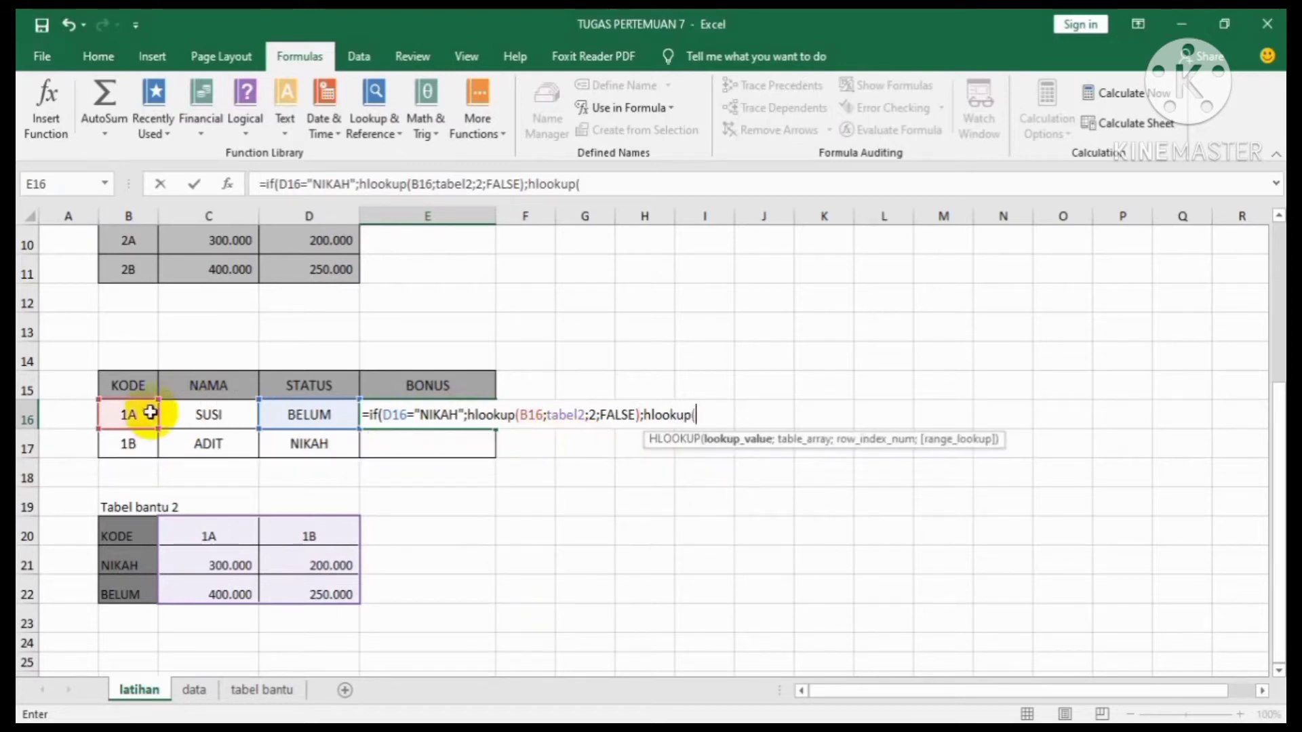
{"action": "left_click", "coordinate": [129, 413]}
{"action": "type", "text": ";"}
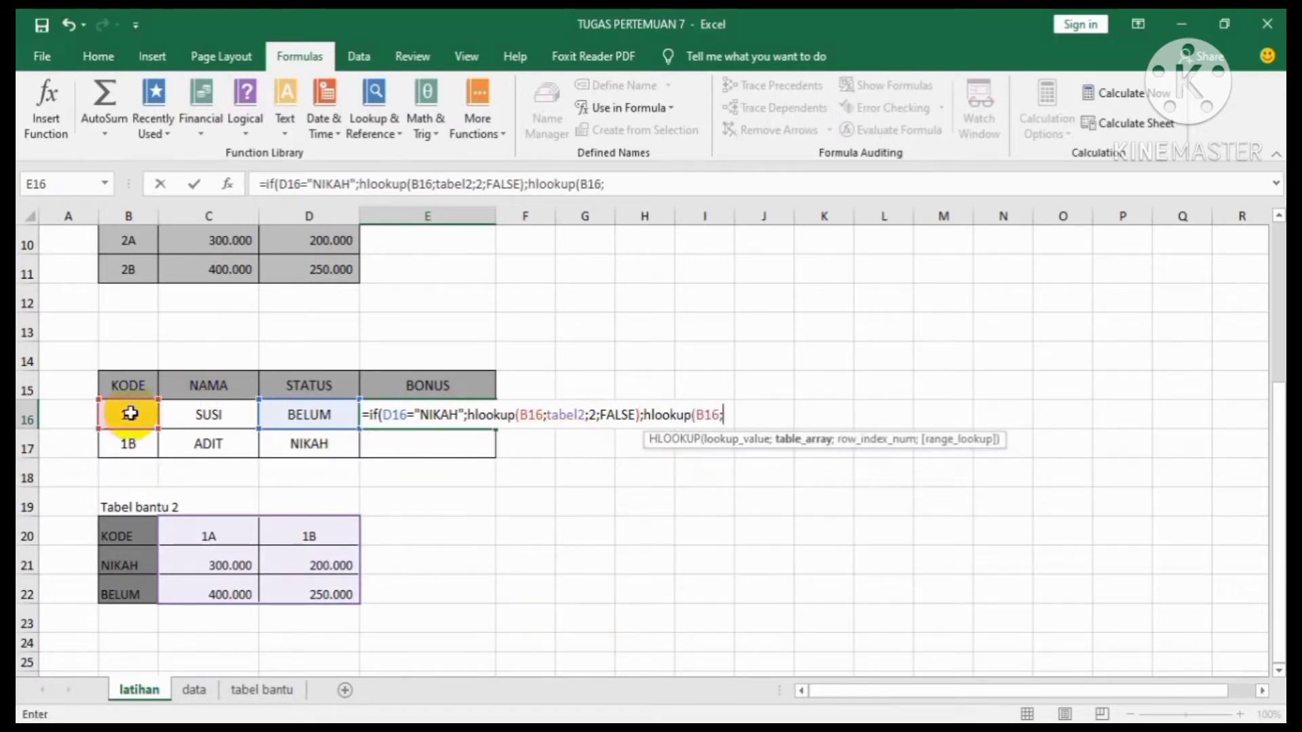
{"action": "type", "text": "tab"}
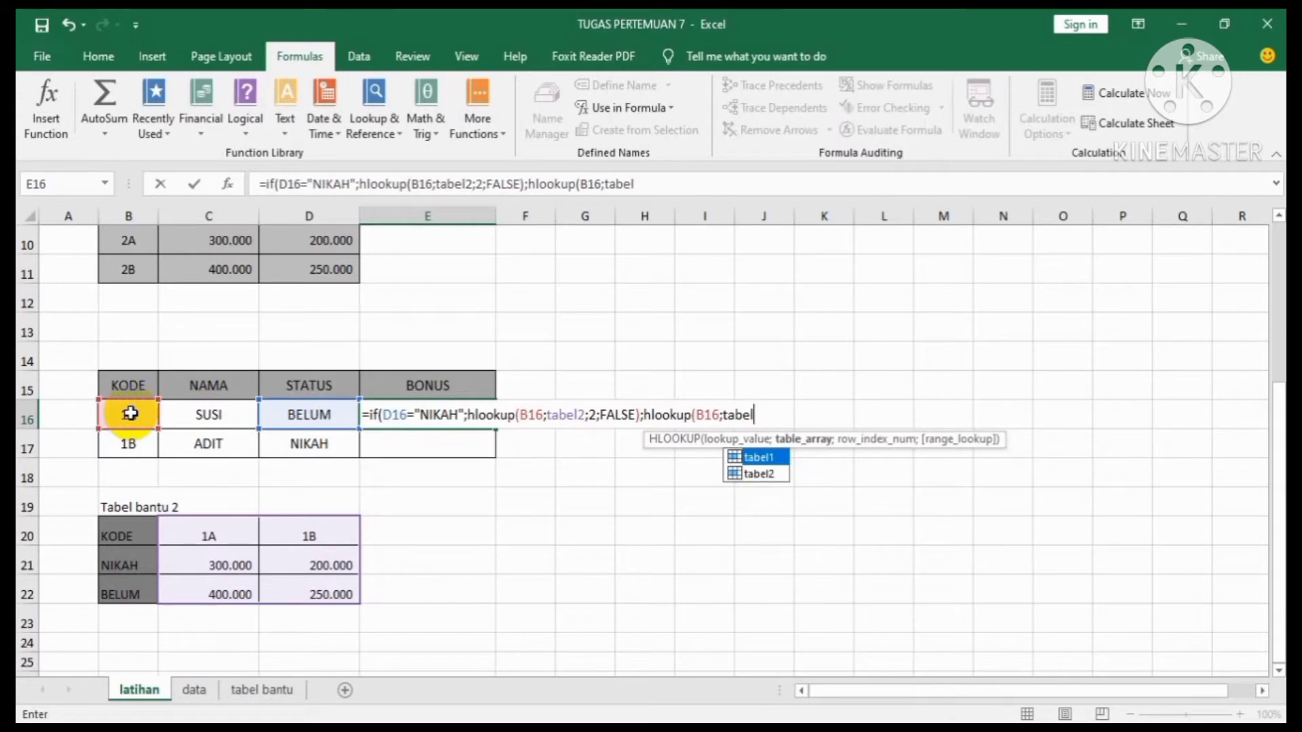
{"action": "type", "text": "el"}
{"action": "double_click", "coordinate": [747, 470]}
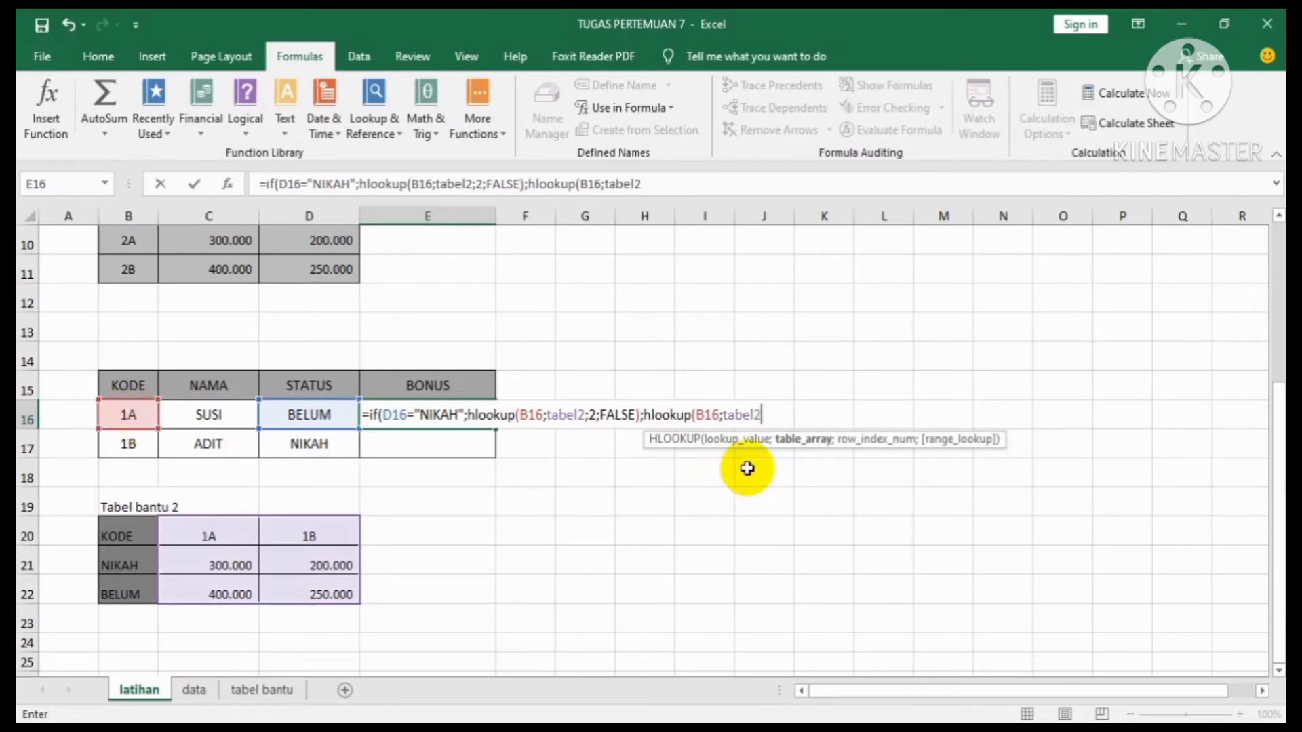
{"action": "type", "text": ";"}
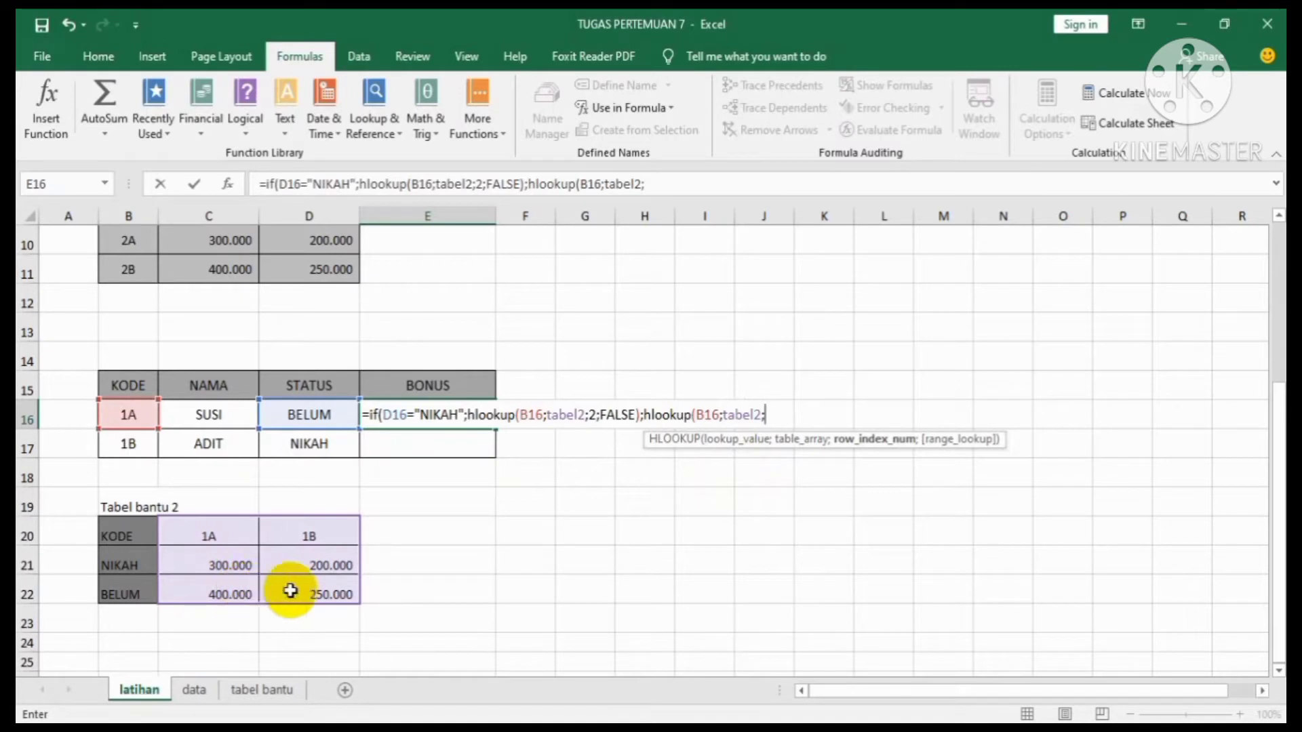
{"action": "type", "text": "3;"}
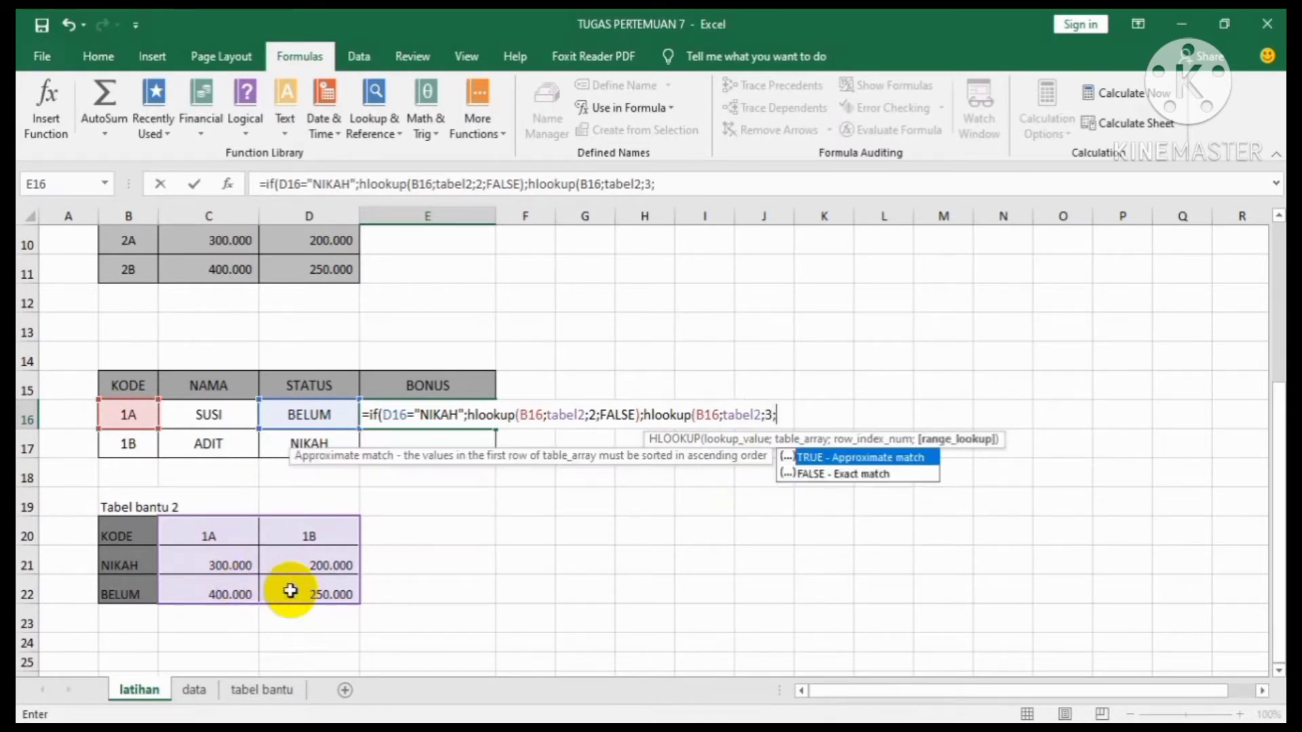
{"action": "type", "text": "false)"}
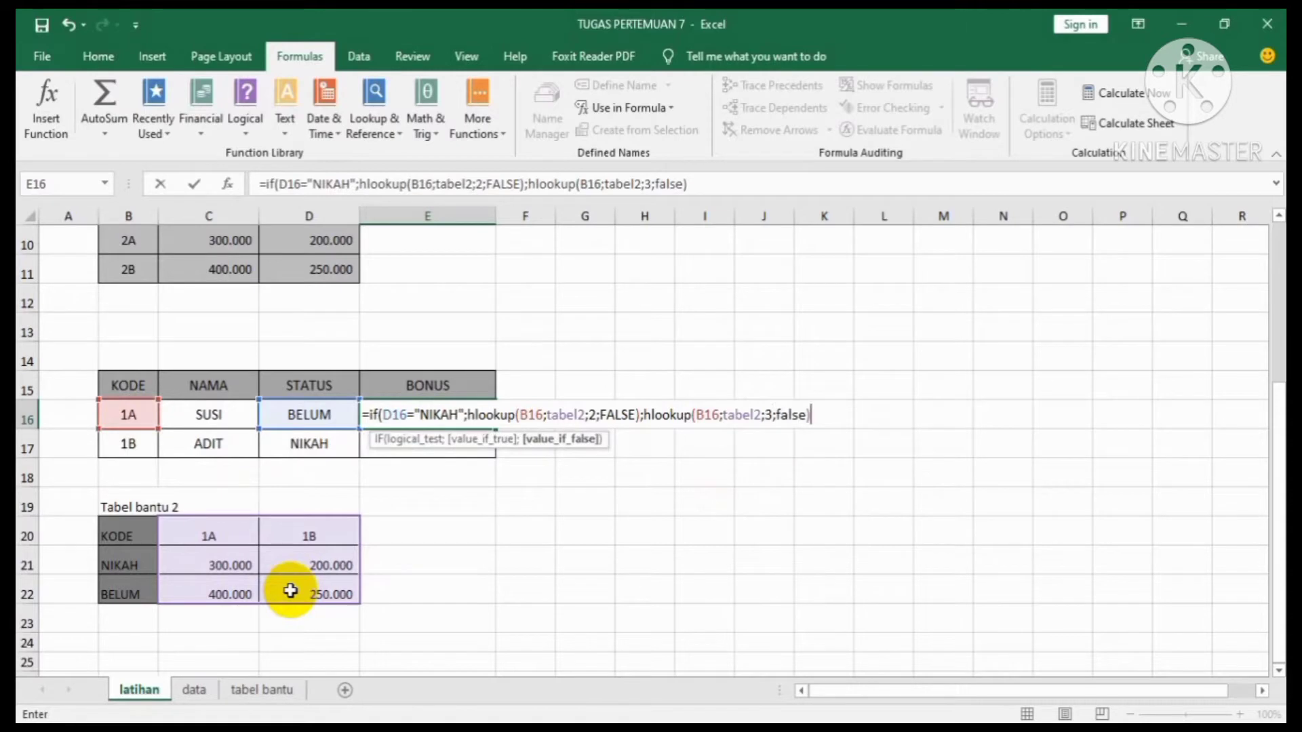
{"action": "key", "text": "Return"}
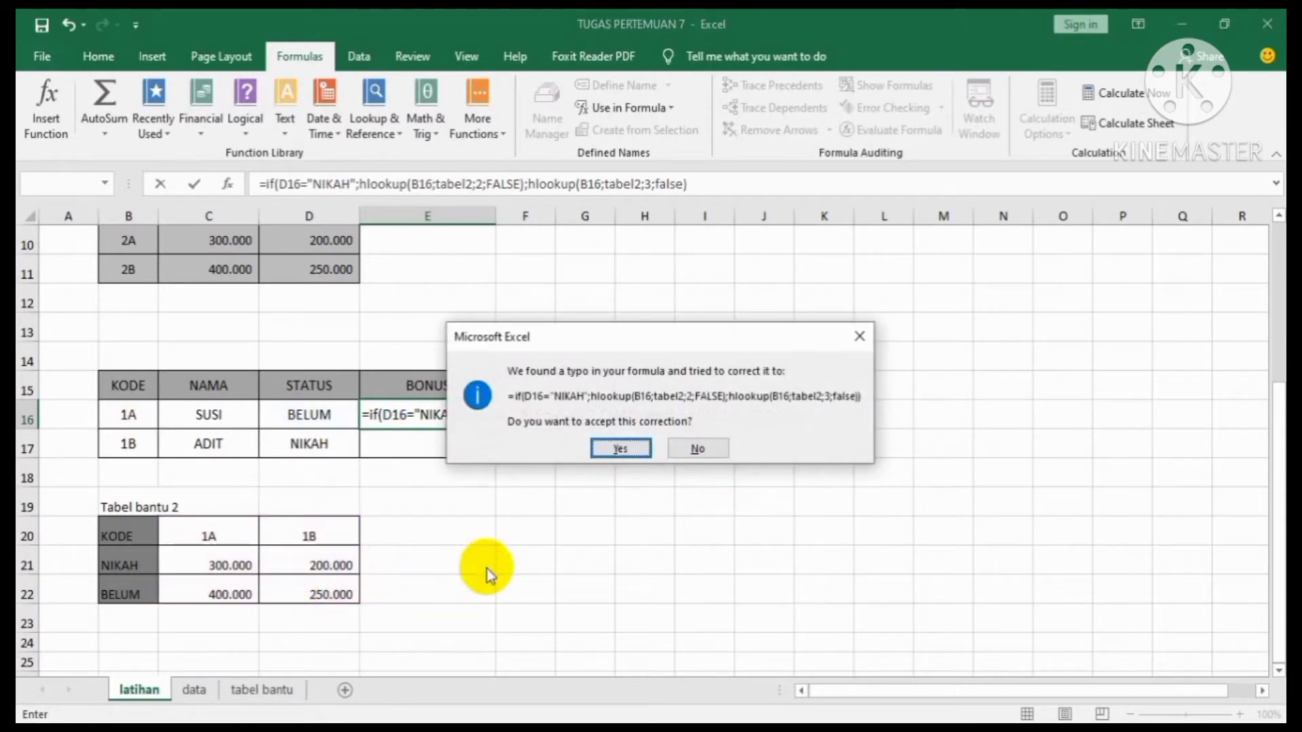
{"action": "left_click", "coordinate": [620, 448]}
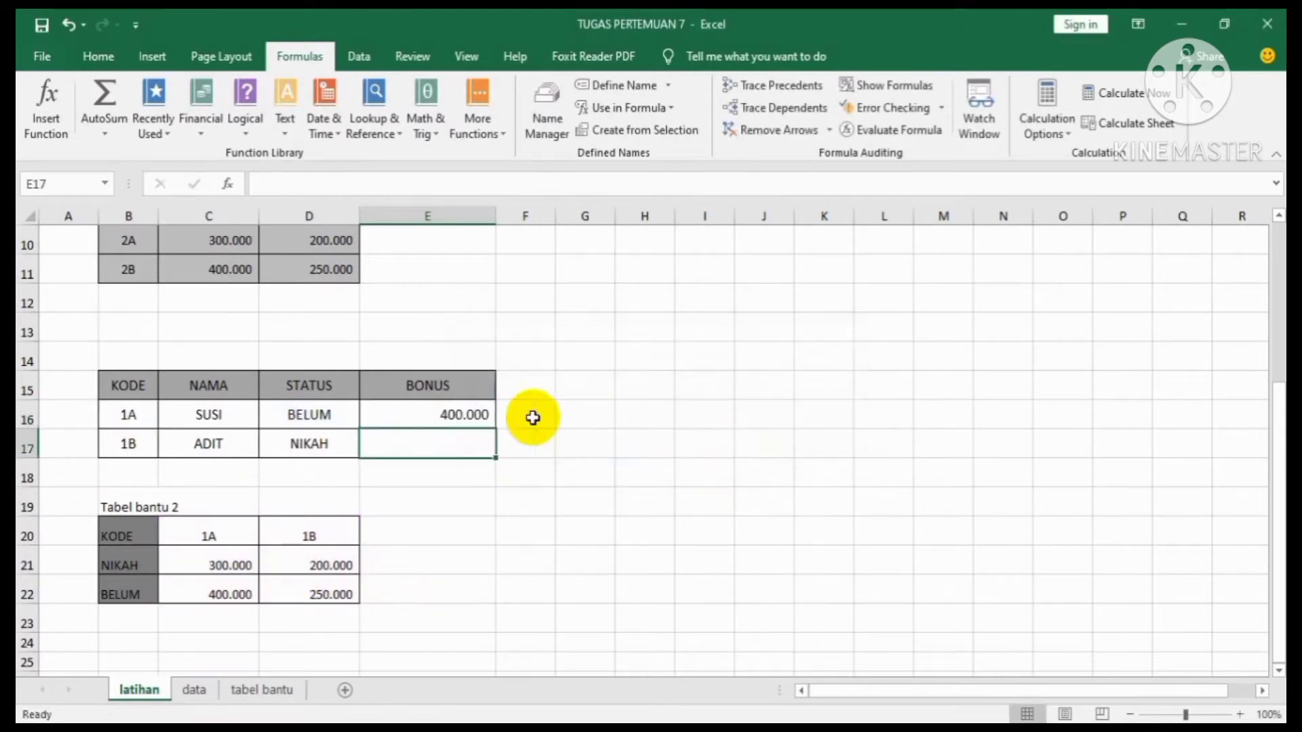
Step: Check the completed BONUS formula in E16 and fill it down to E17
{"action": "double_click", "coordinate": [477, 415]}
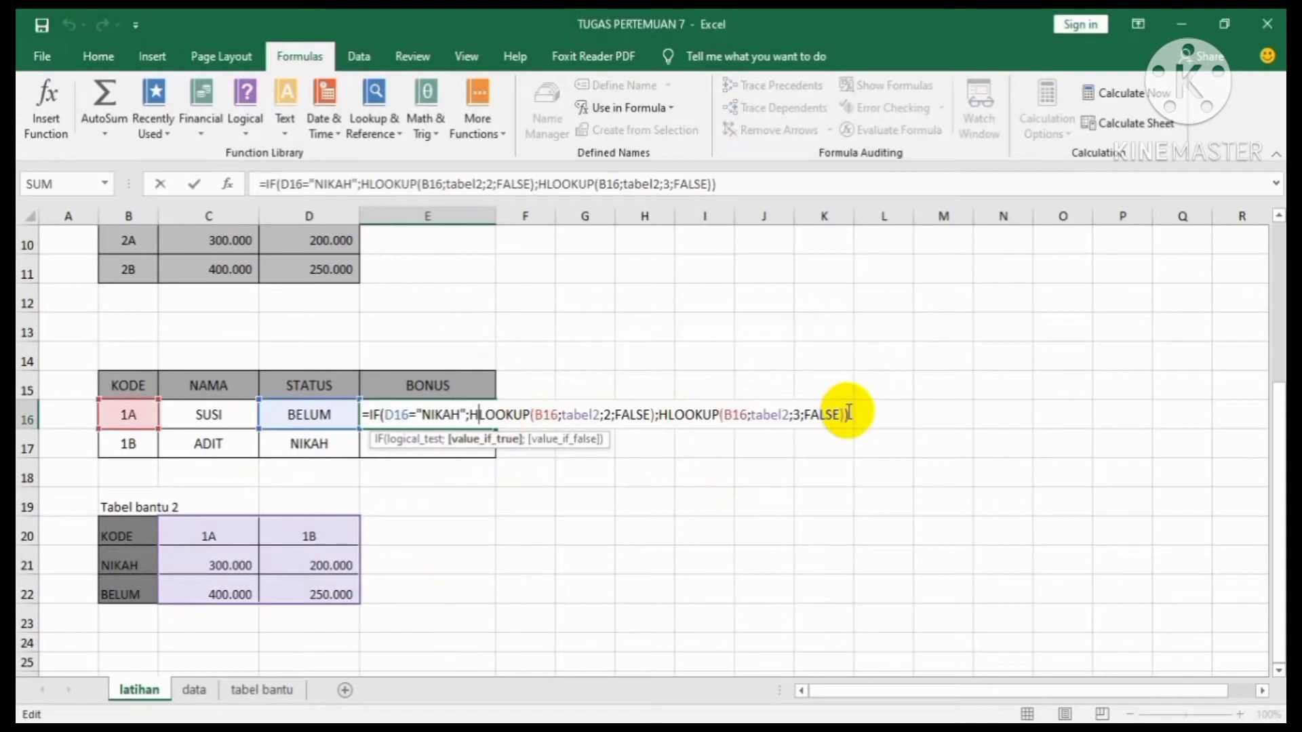
{"action": "key", "text": "Return"}
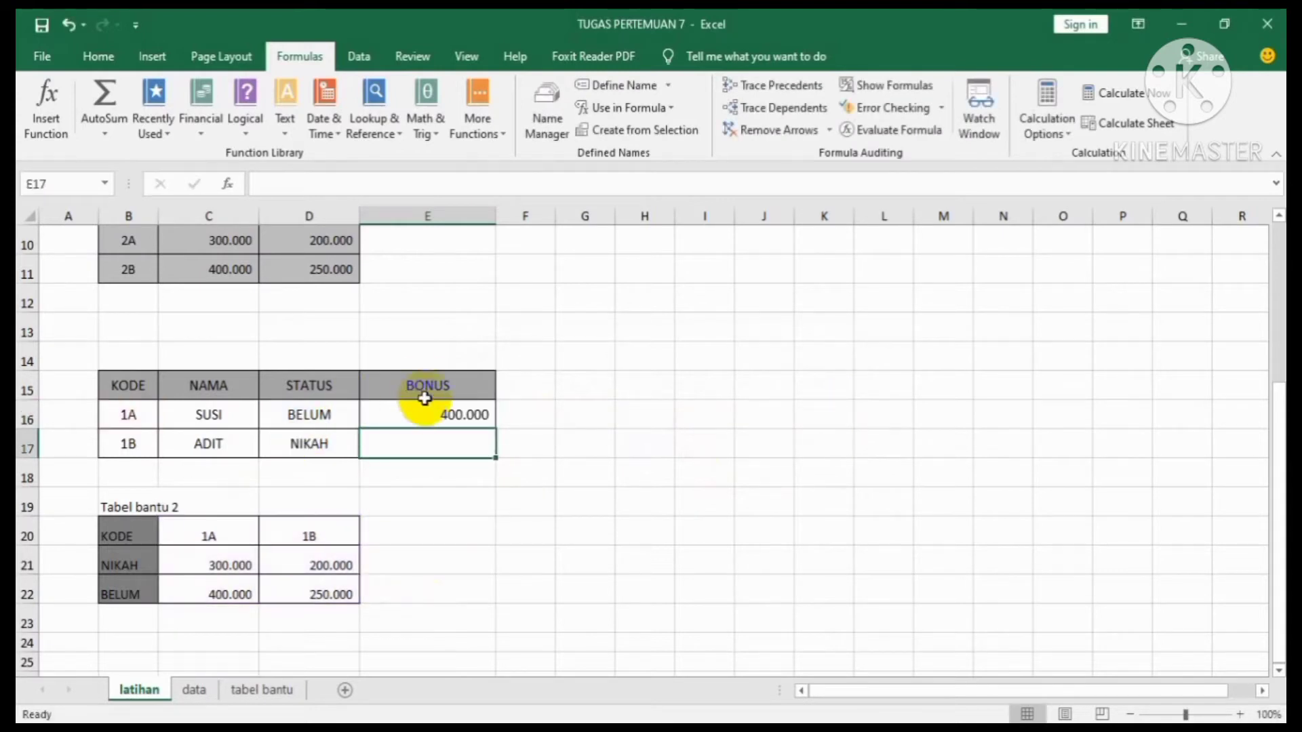
{"action": "left_click", "coordinate": [468, 419]}
{"action": "mouse_move", "coordinate": [507, 432]}
{"action": "left_mouse_down"}
{"action": "mouse_move", "coordinate": [494, 424]}
{"action": "mouse_move", "coordinate": [498, 451]}
{"action": "left_mouse_up"}
{"action": "left_click", "coordinate": [555, 480]}
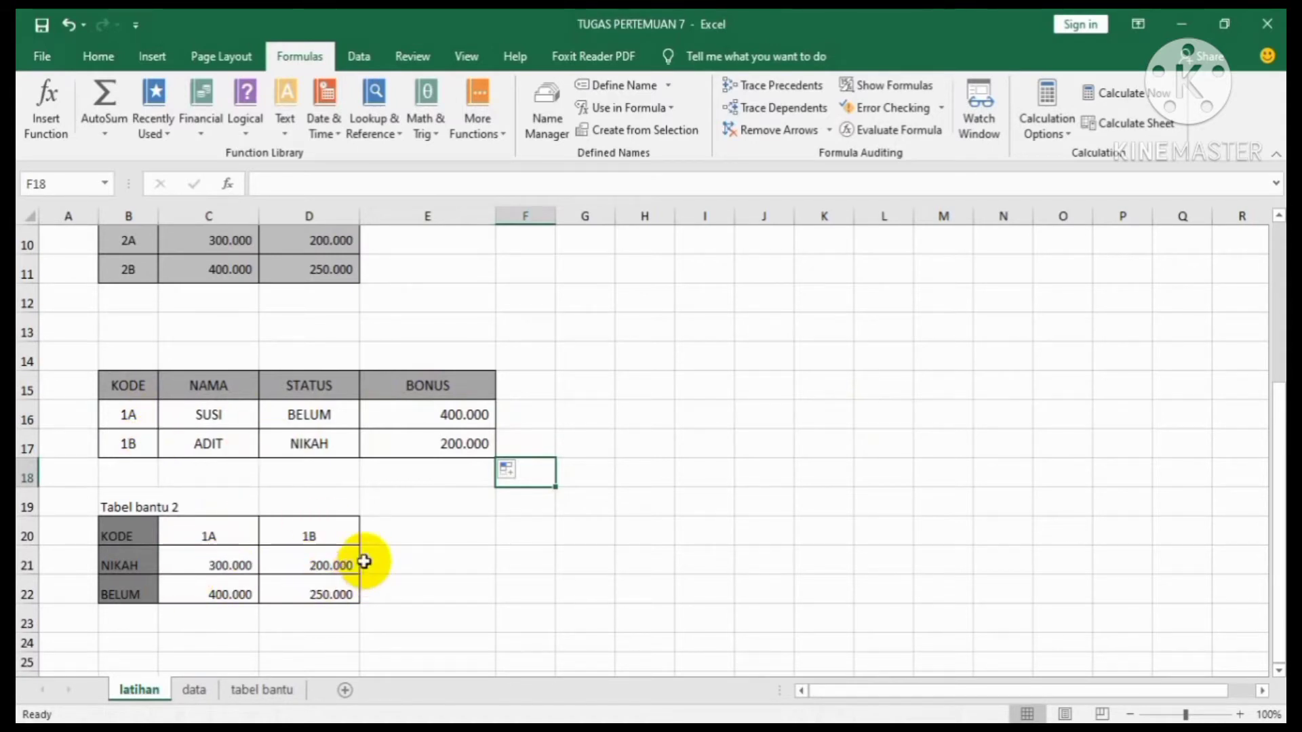
Step: Clear the Total Bayar calculation note from cell A20 on the data sheet
{"action": "left_click", "coordinate": [618, 552]}
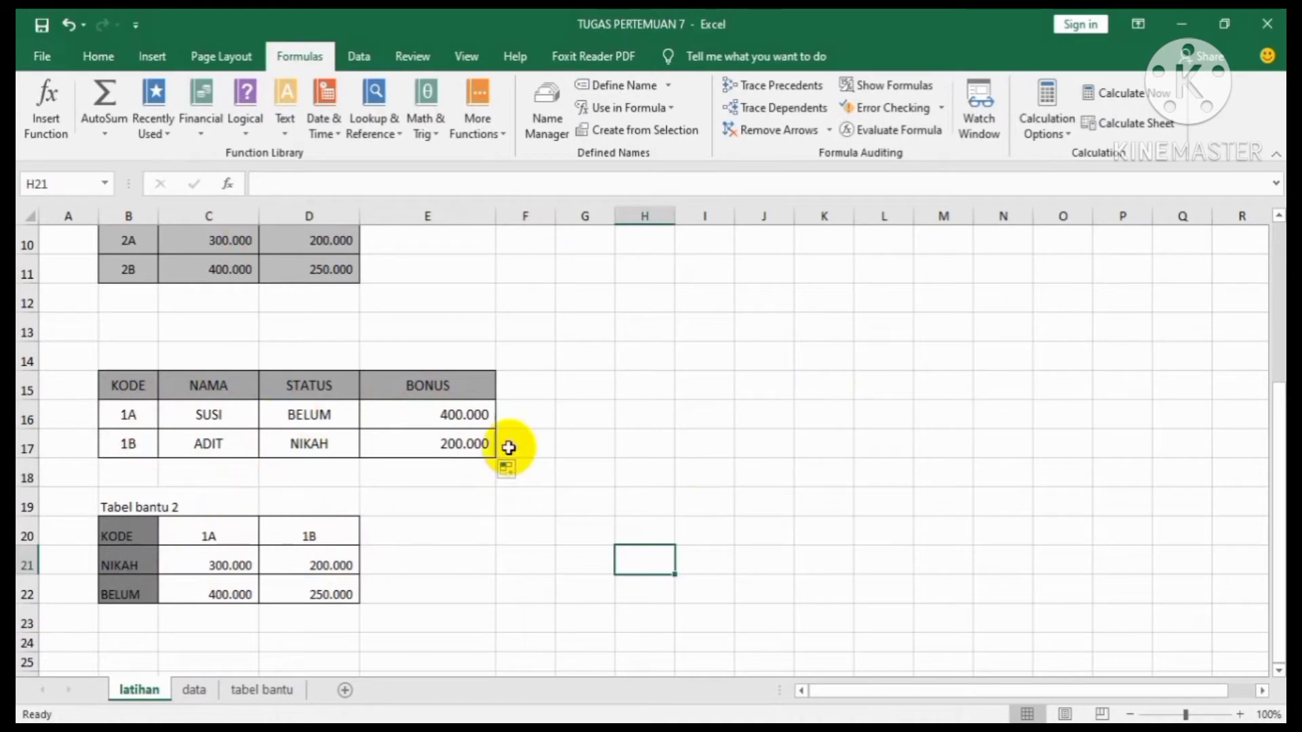
{"action": "left_click", "coordinate": [198, 690]}
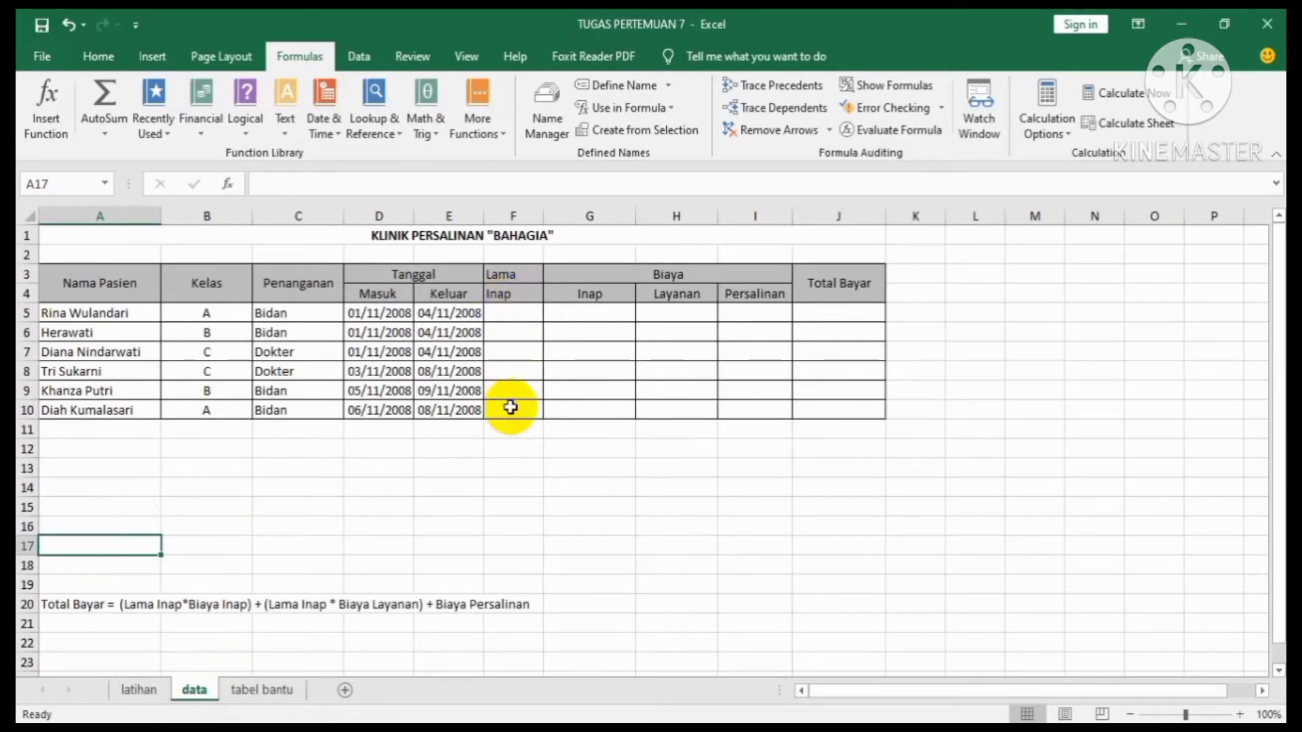
{"action": "double_click", "coordinate": [606, 293]}
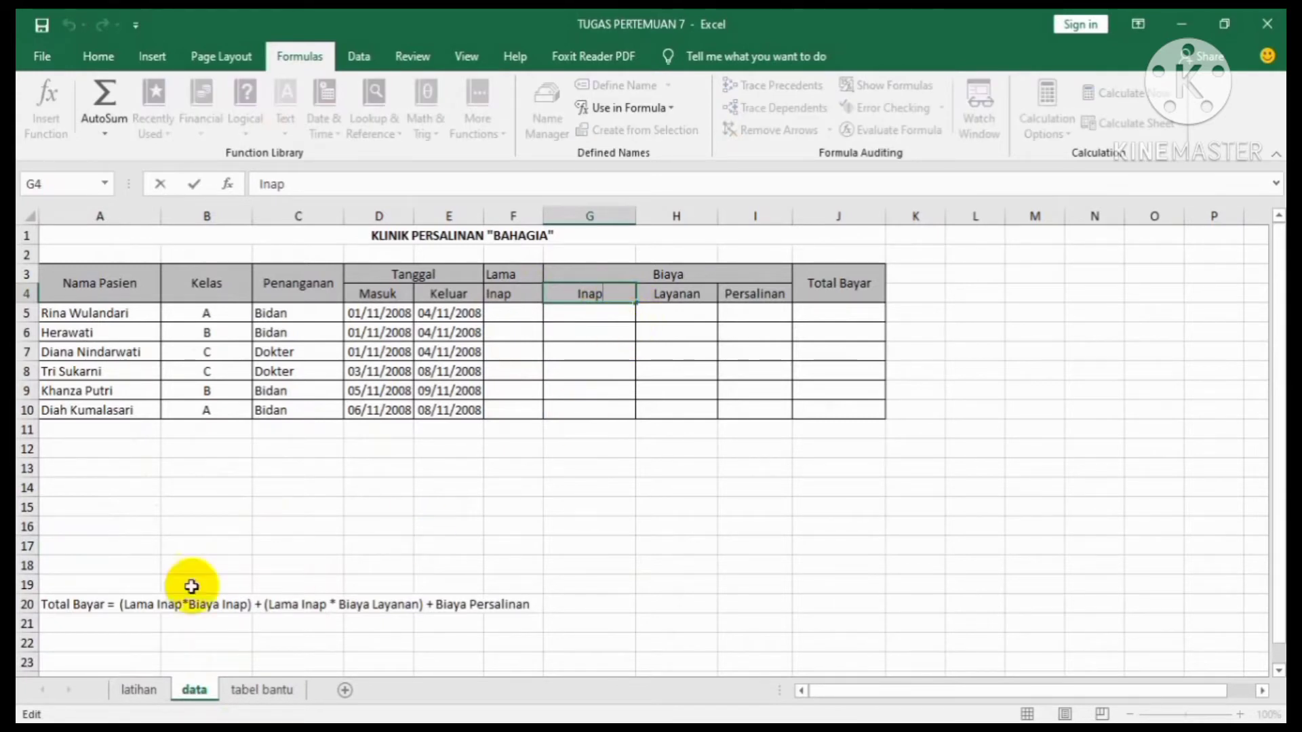
{"action": "left_click", "coordinate": [49, 613]}
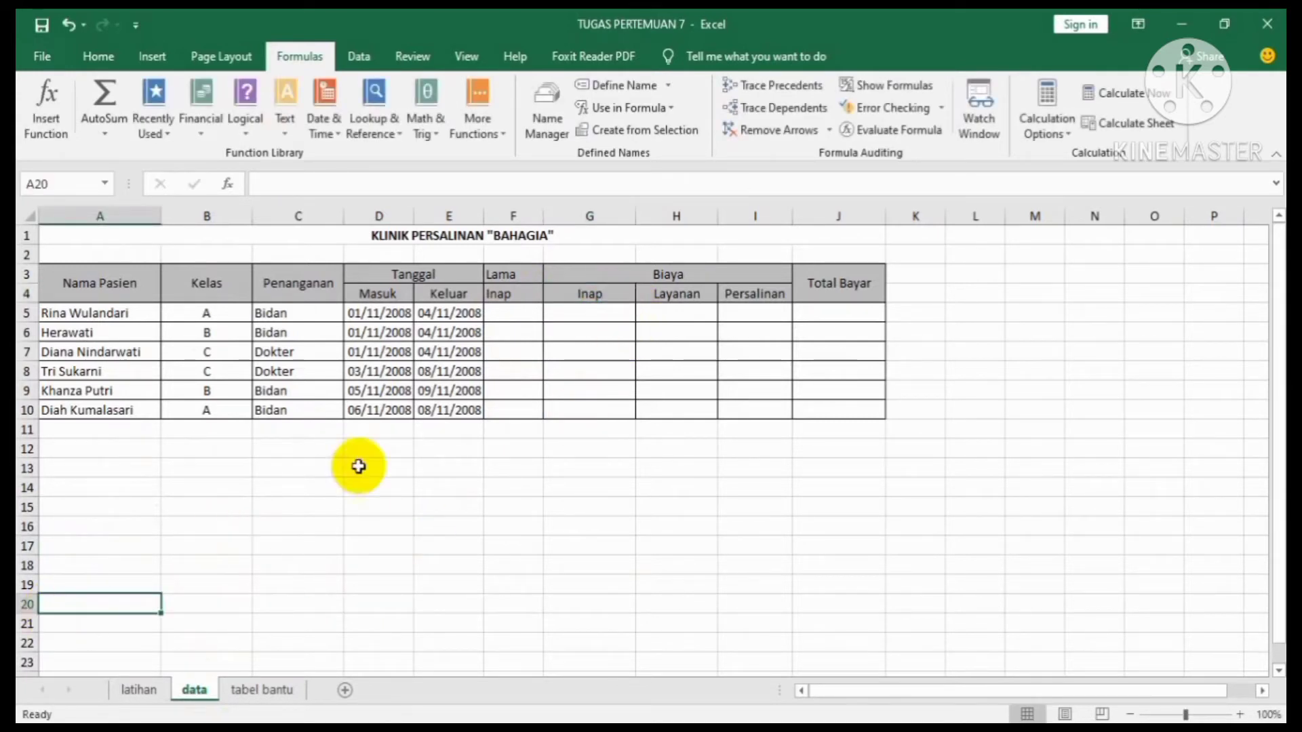
{"action": "left_click", "coordinate": [589, 312]}
{"action": "left_click", "coordinate": [676, 309]}
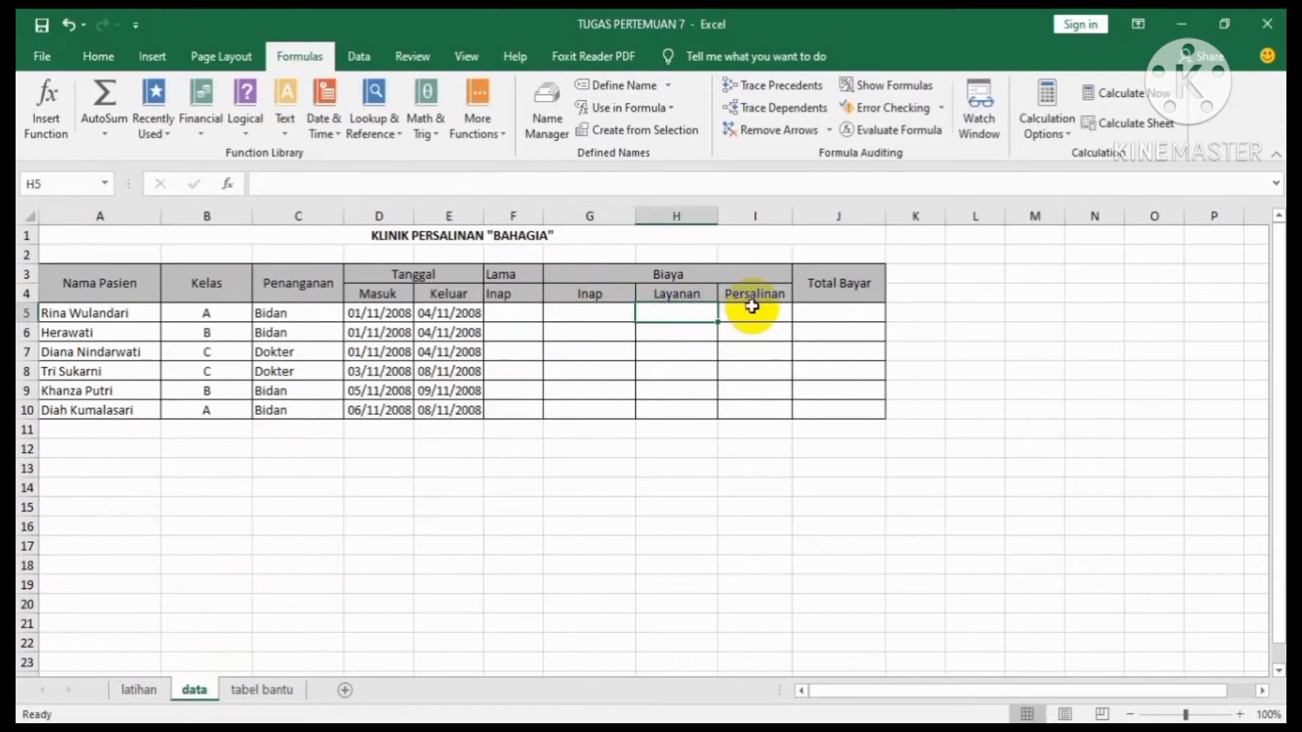
{"action": "left_click", "coordinate": [754, 309]}
{"action": "left_click", "coordinate": [831, 311]}
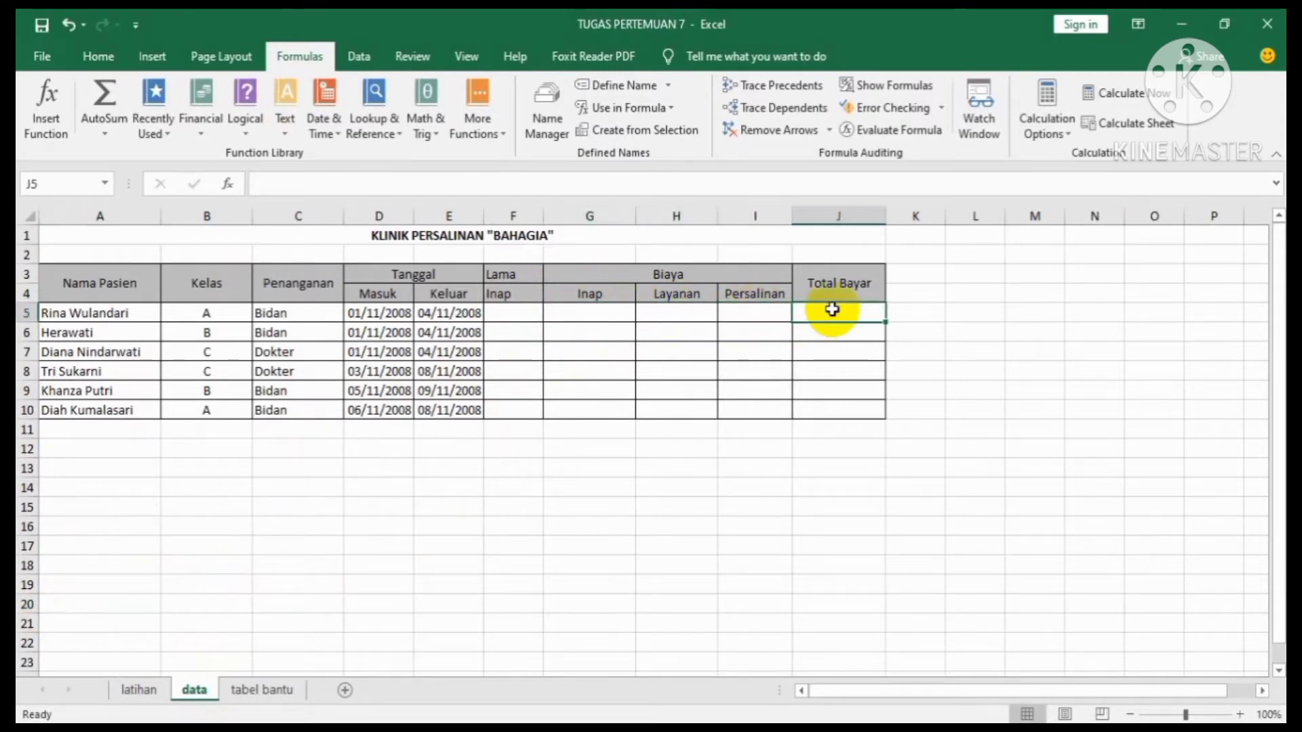
Step: Center the Lama Inap header text in F3:F4 horizontally
{"action": "left_click_drag", "start_coordinate": [510, 274], "coordinate": [514, 293]}
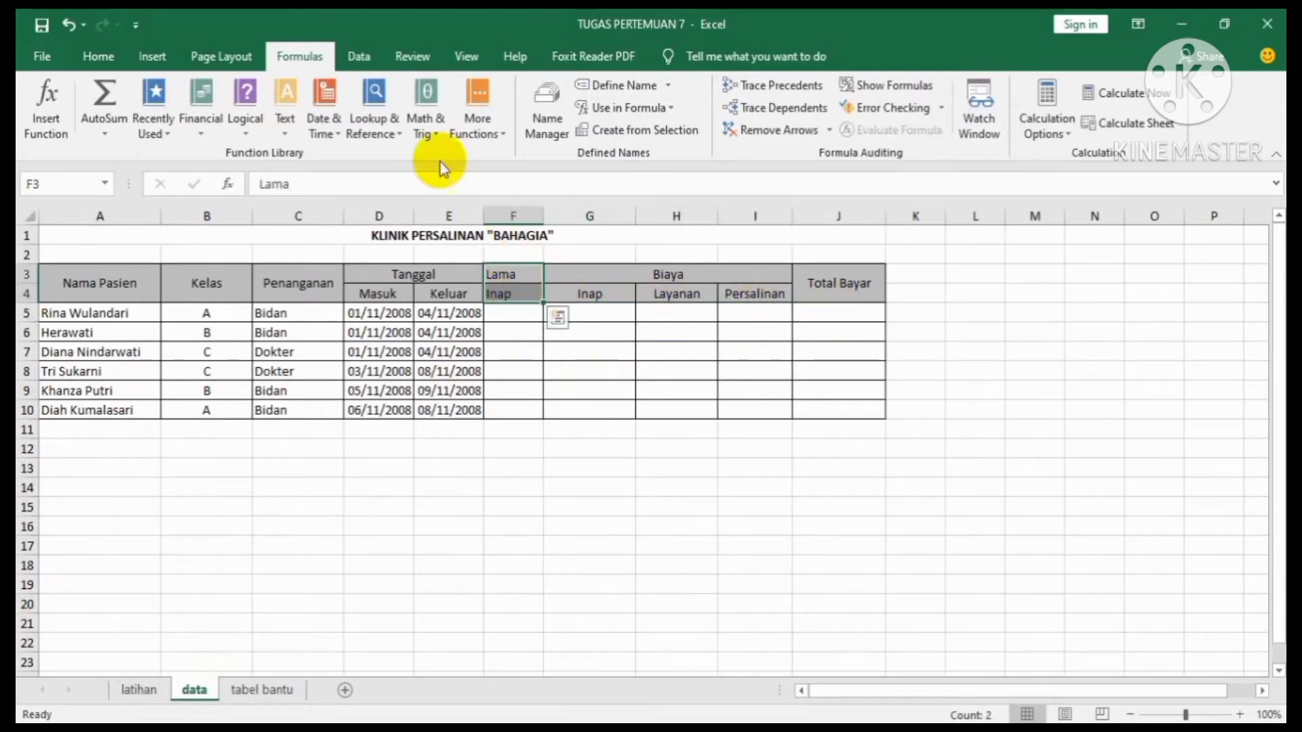
{"action": "left_click", "coordinate": [99, 56]}
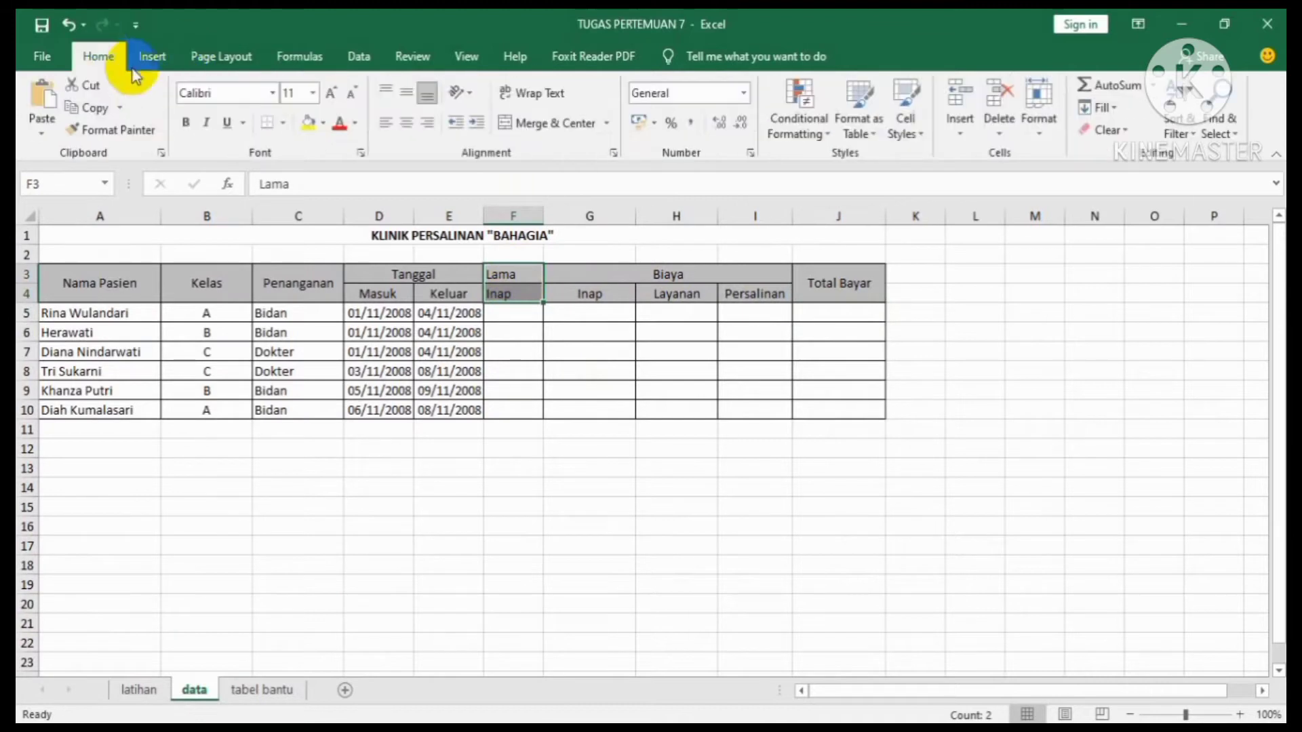
{"action": "left_click", "coordinate": [406, 122]}
Step: Calculate the first patient's Lama Inap in F5 by subtracting the Masuk date from the Keluar date with =E5-D5
{"action": "left_click", "coordinate": [505, 314]}
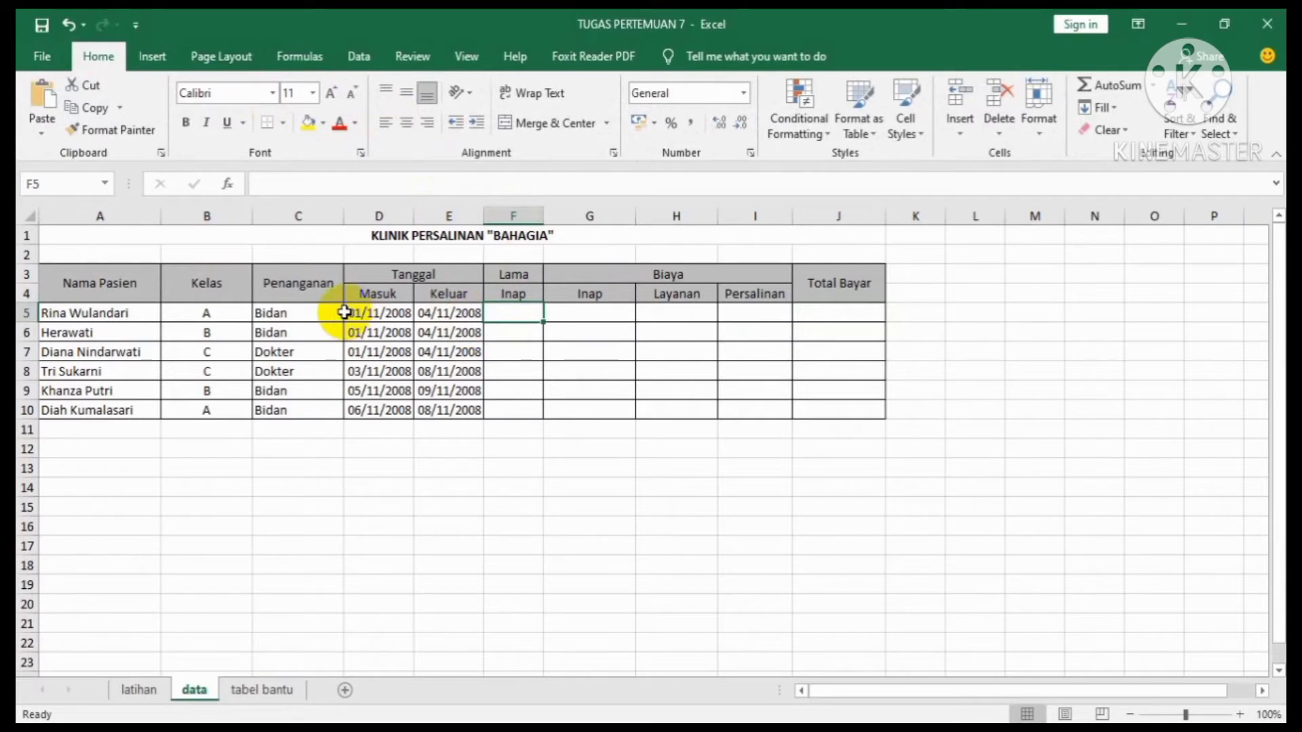
{"action": "left_click_drag", "start_coordinate": [345, 312], "coordinate": [436, 405]}
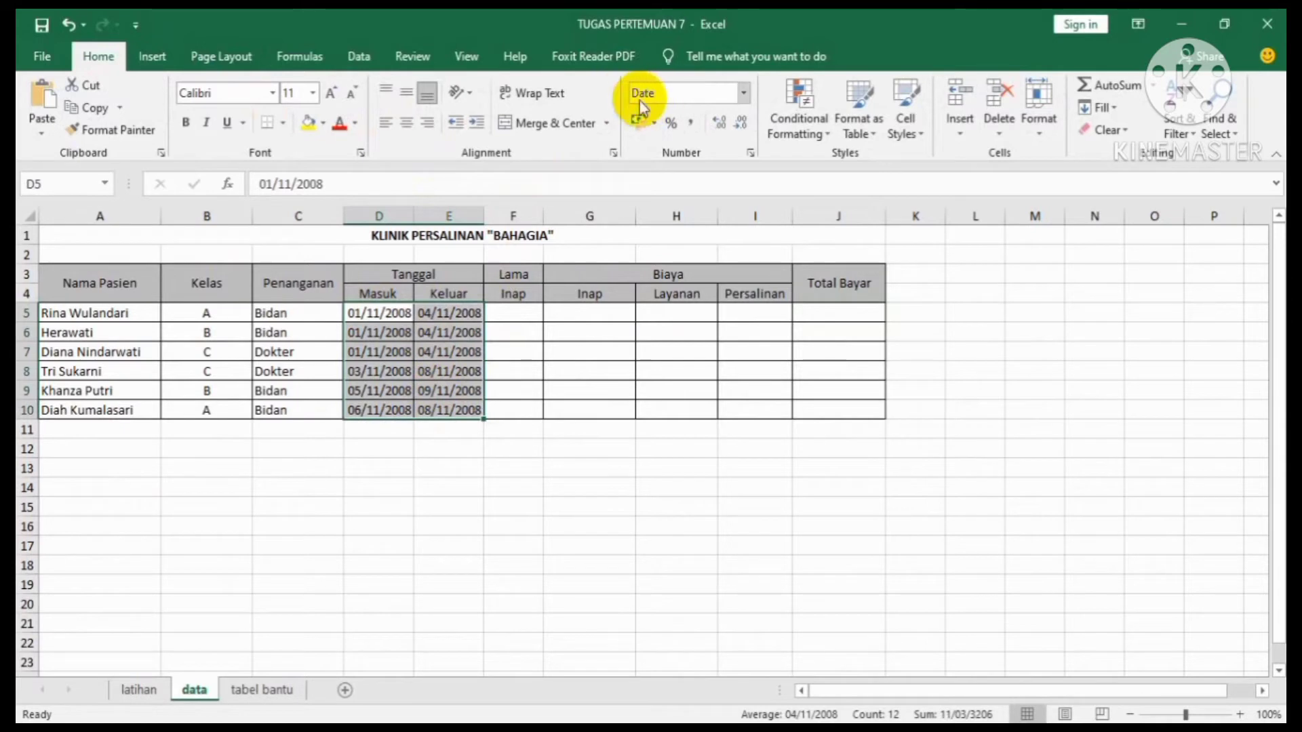
{"action": "left_click", "coordinate": [520, 315]}
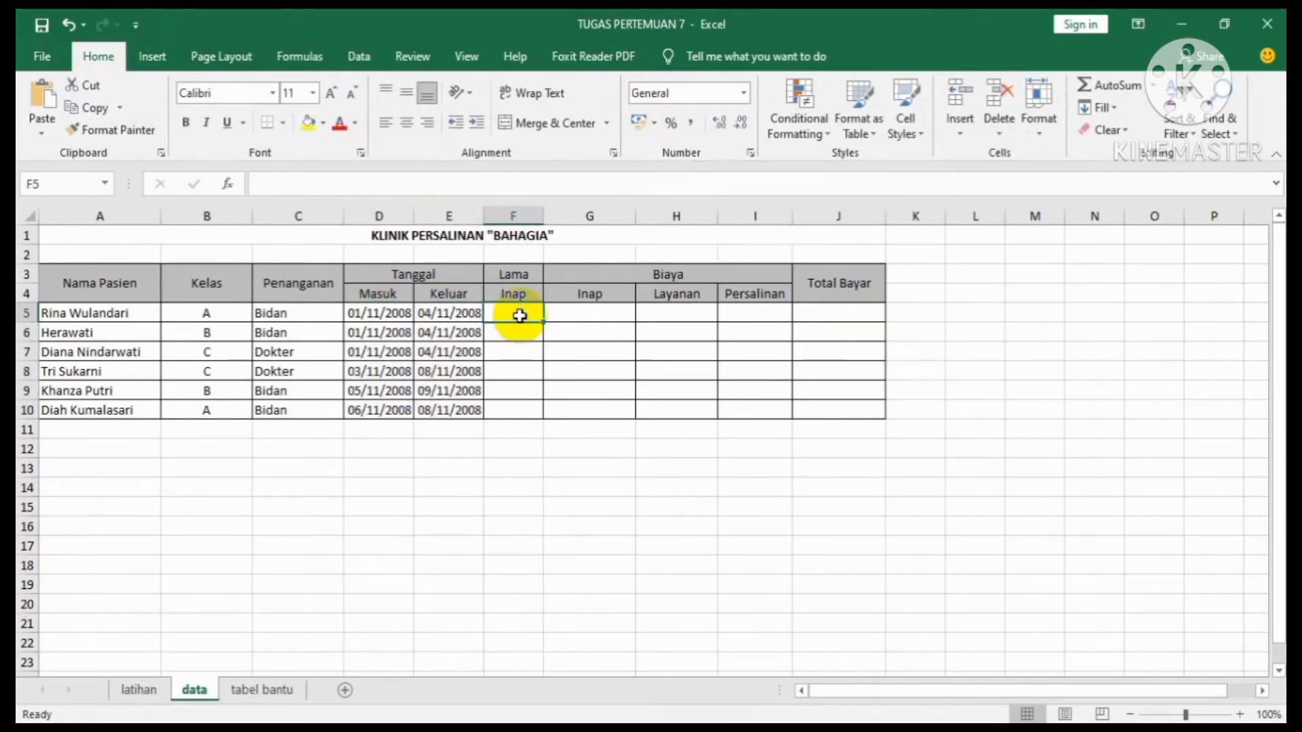
{"action": "type", "text": "="}
{"action": "left_click", "coordinate": [436, 312]}
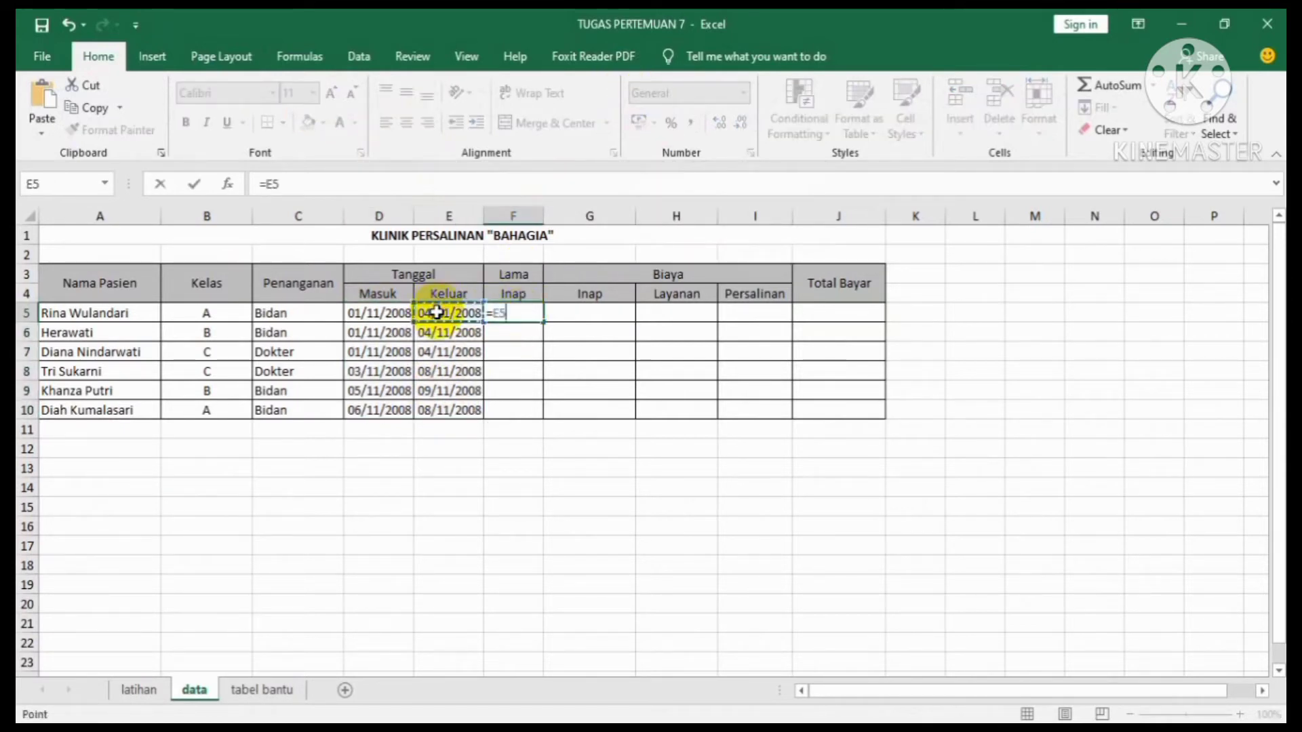
{"action": "type", "text": "-"}
{"action": "left_click", "coordinate": [376, 311]}
{"action": "key", "text": "Return"}
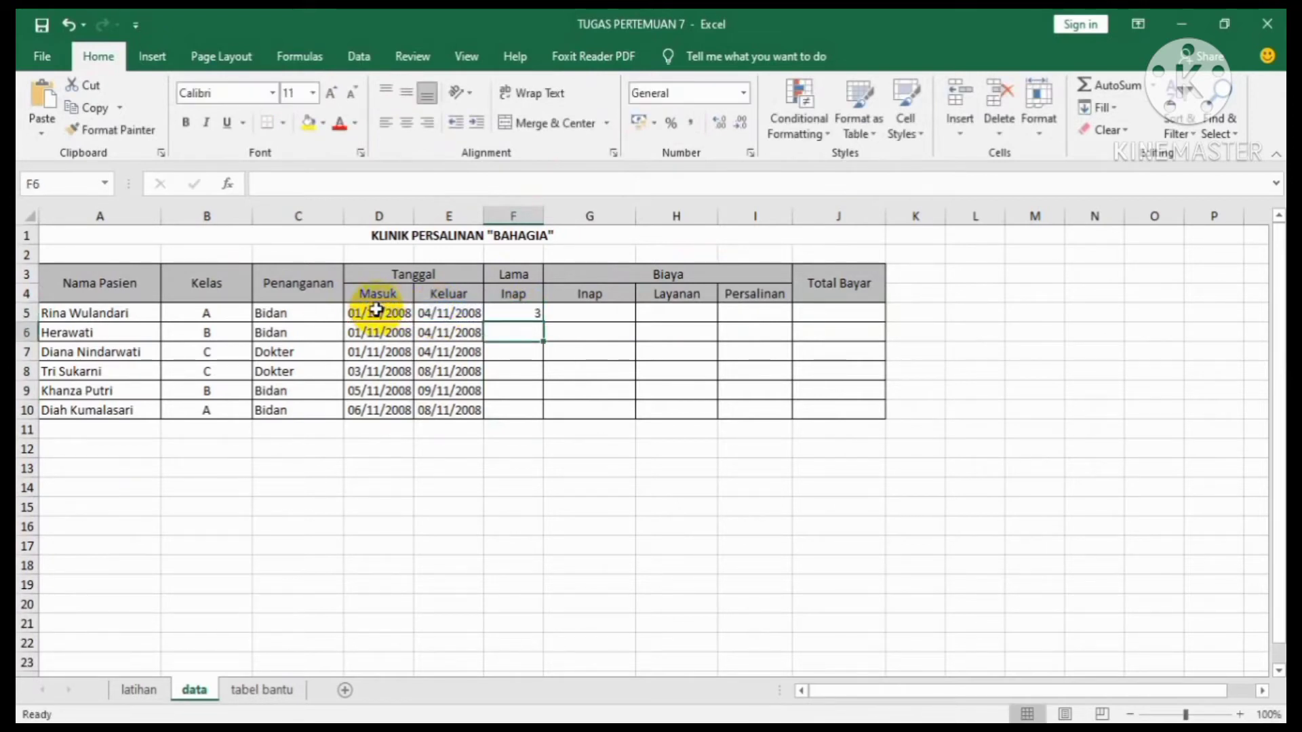
Step: Fill the Lama Inap formula from F5 down to F10 and center the filled cells
{"action": "left_click", "coordinate": [527, 314]}
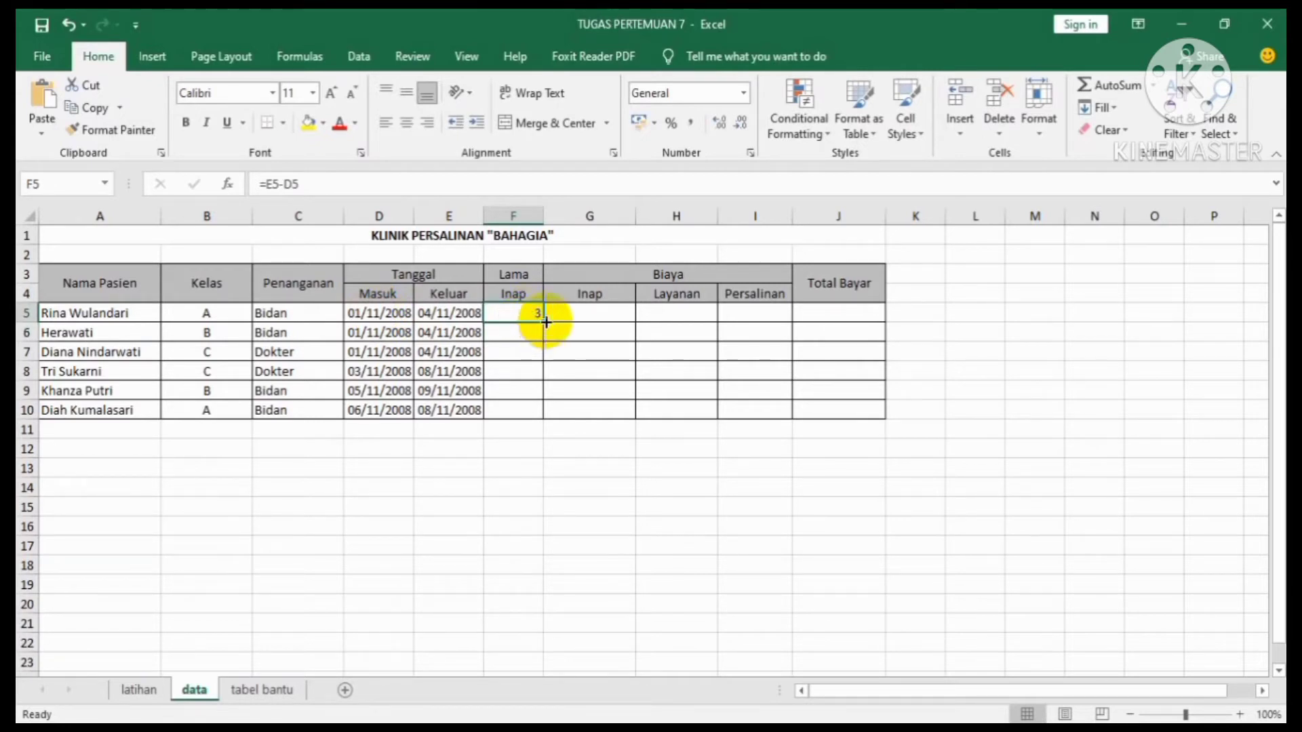
{"action": "left_click_drag", "start_coordinate": [546, 321], "coordinate": [538, 410]}
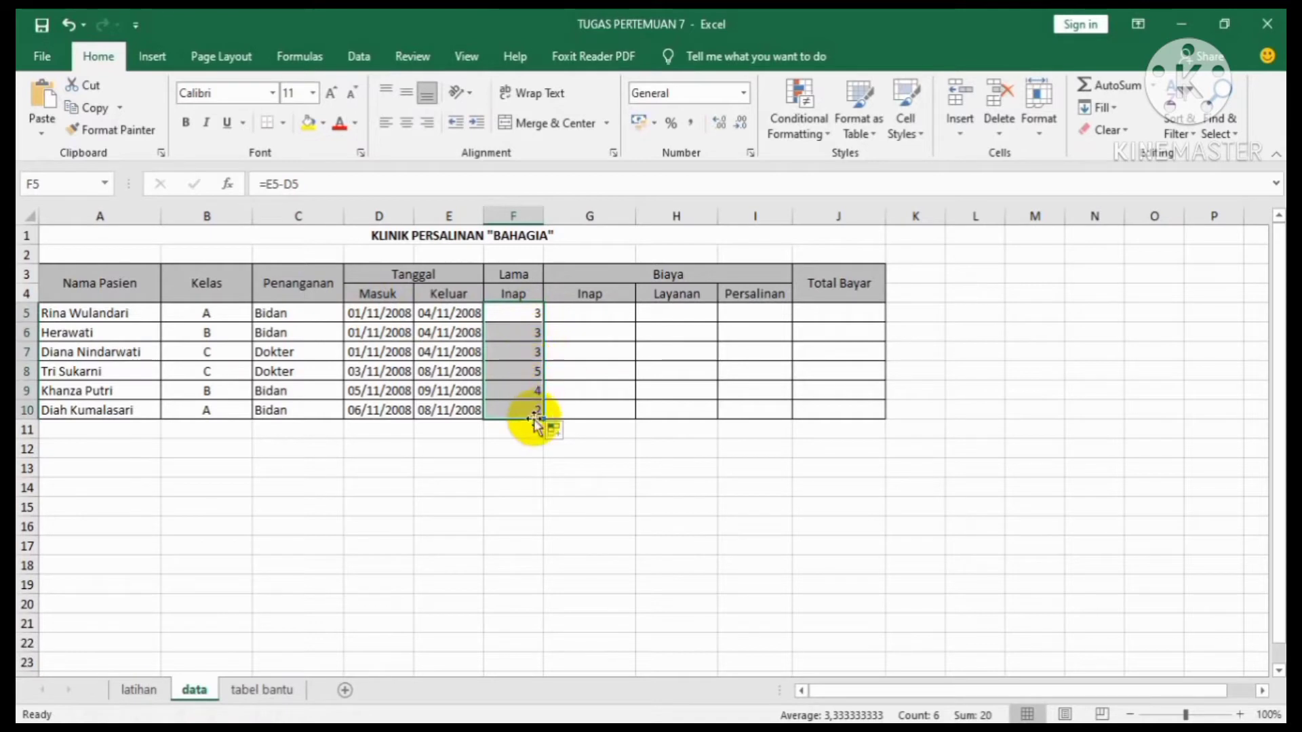
{"action": "left_click", "coordinate": [407, 122]}
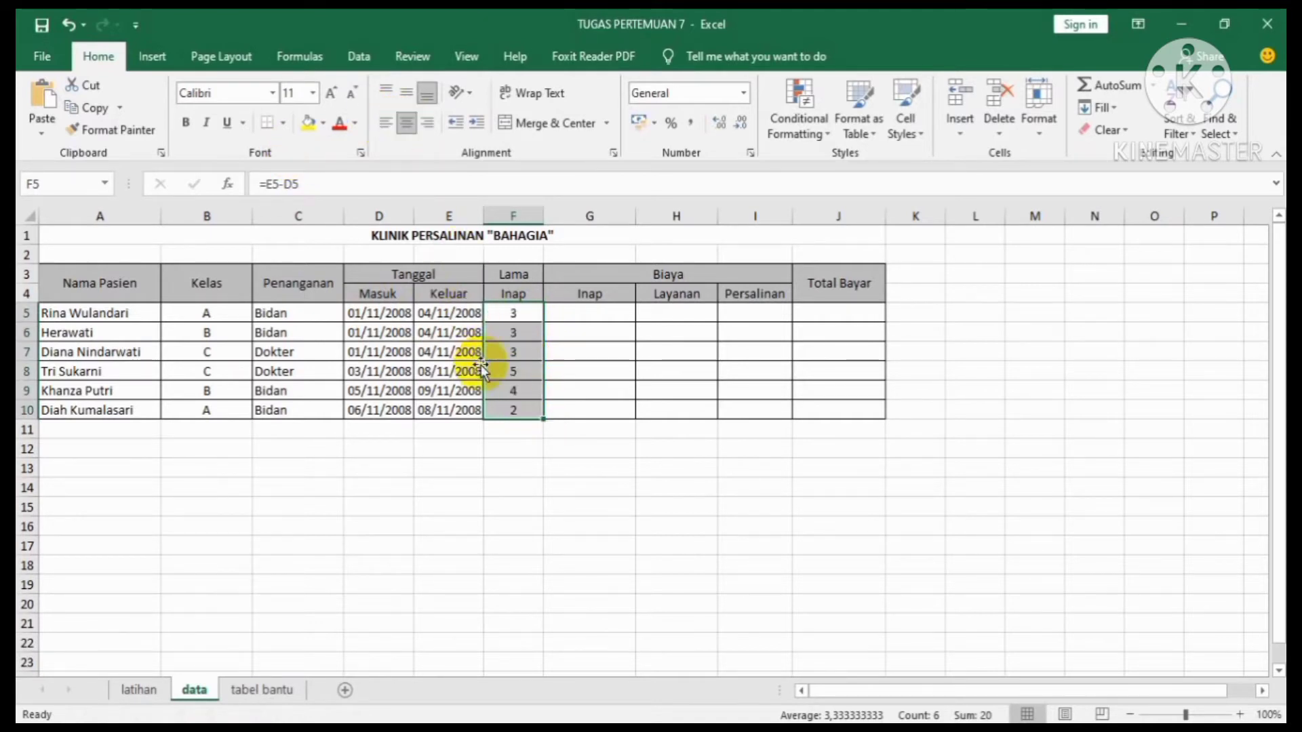
Step: On the tabel bantu sheet, define the name tabelA for the inap and layanan cost data in B6:D8
{"action": "left_click", "coordinate": [600, 312]}
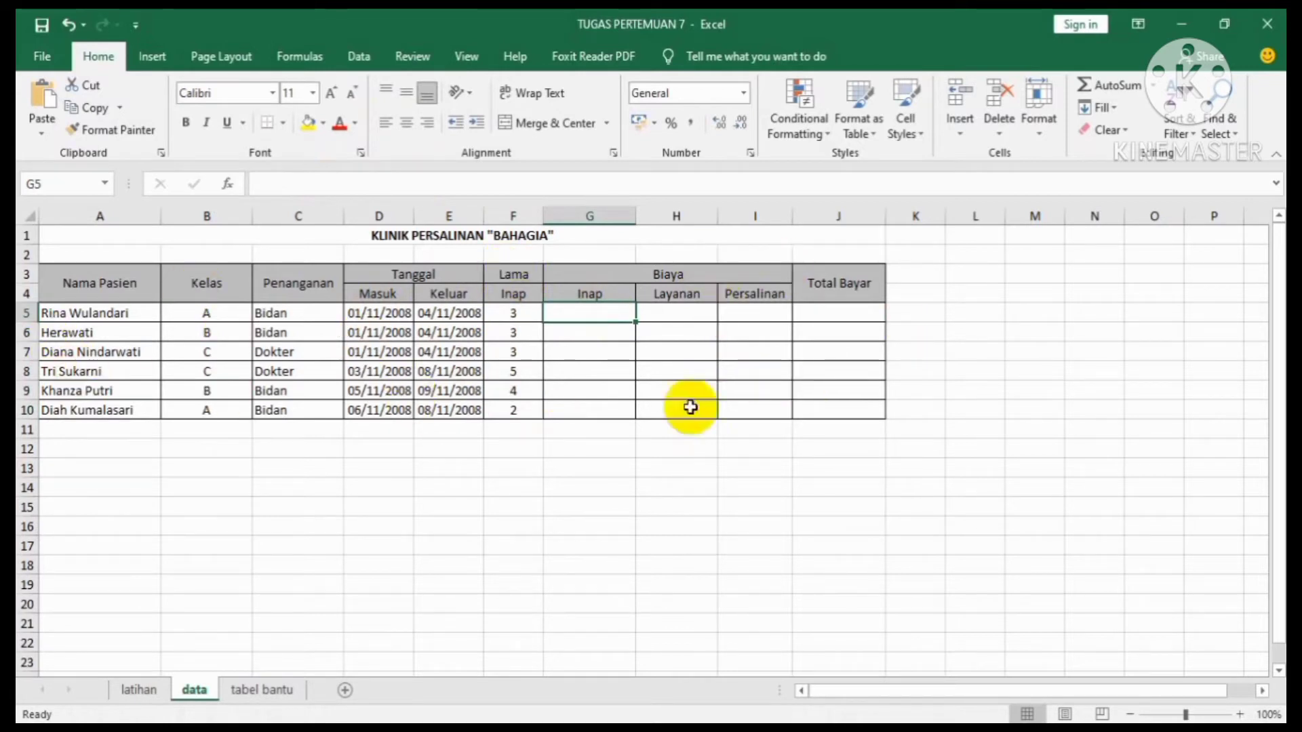
{"action": "left_click", "coordinate": [274, 690]}
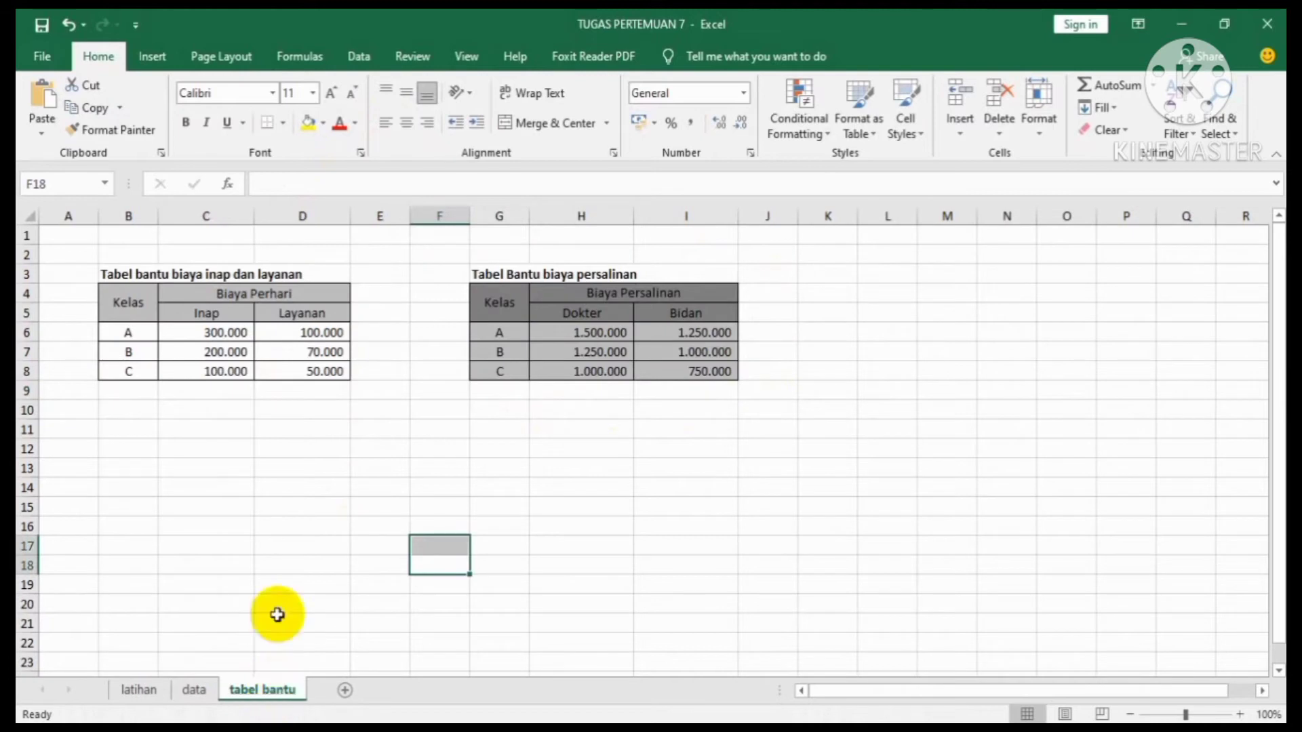
{"action": "left_click", "coordinate": [276, 570]}
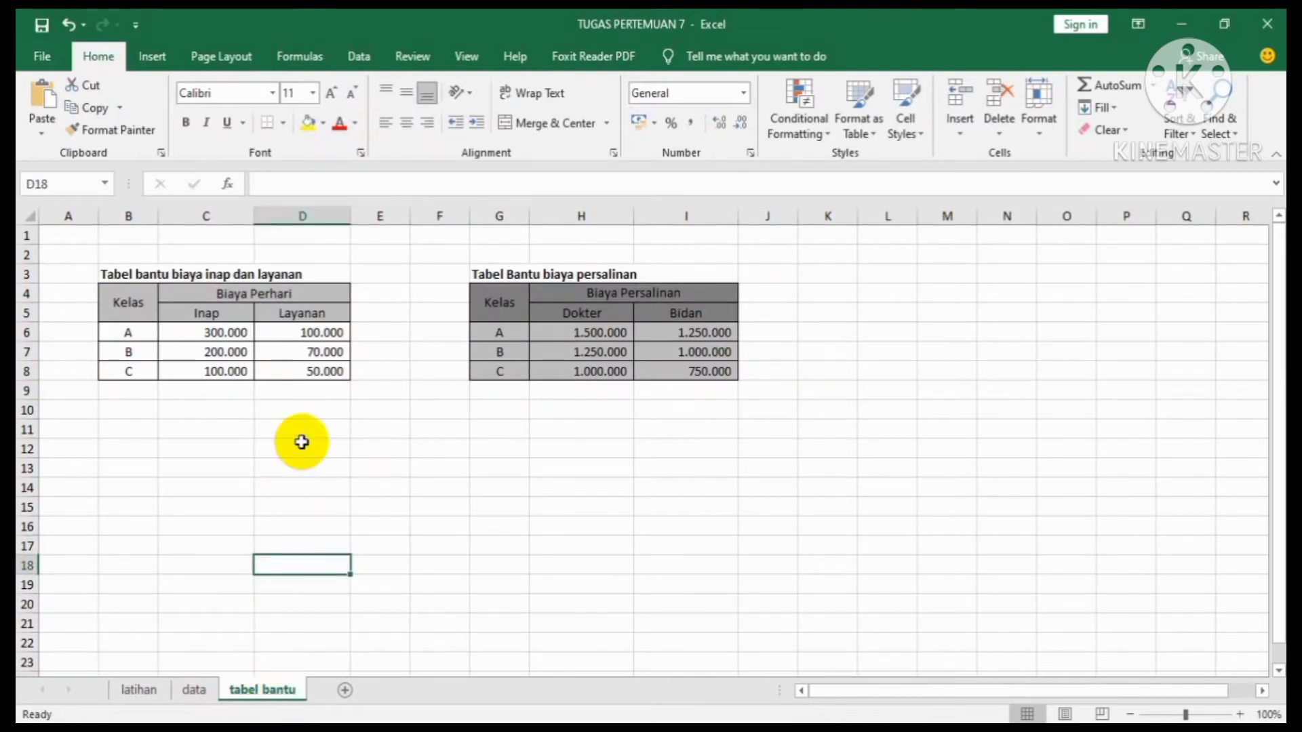
{"action": "left_click", "coordinate": [302, 442]}
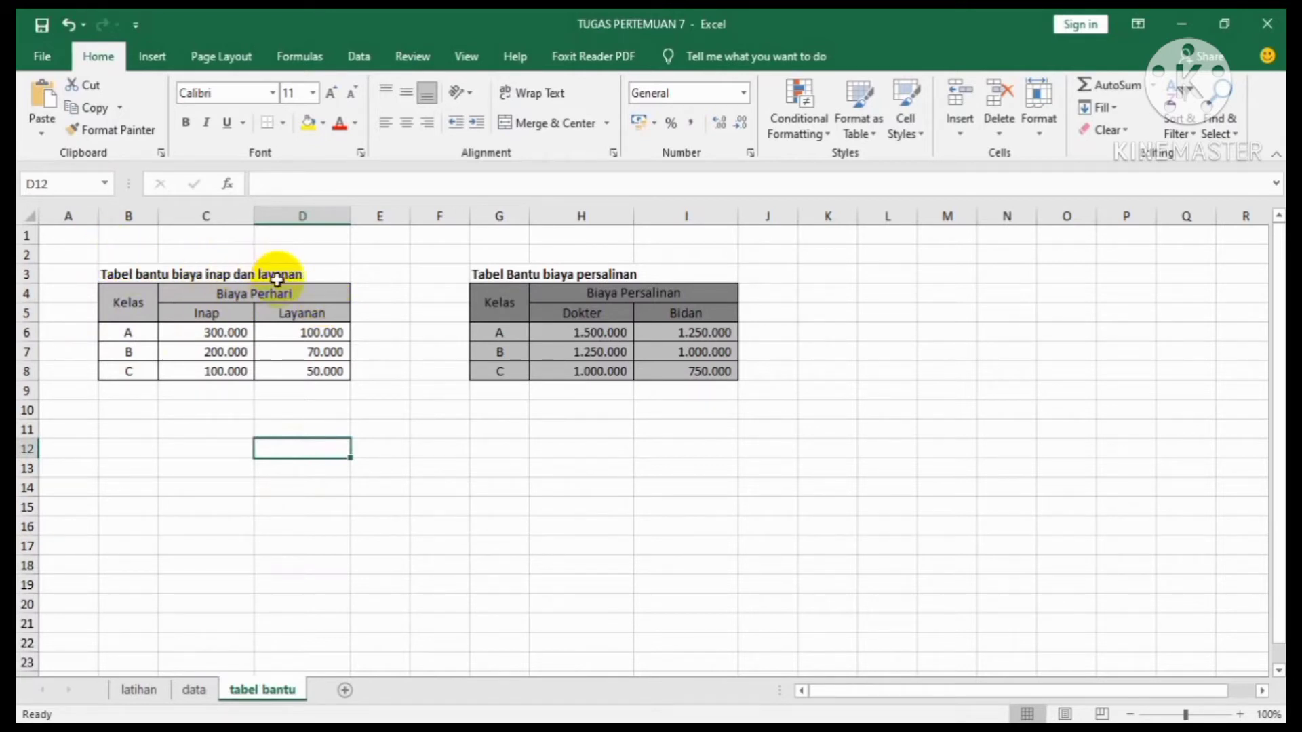
{"action": "left_click", "coordinate": [135, 333]}
{"action": "left_click_drag", "start_coordinate": [135, 334], "coordinate": [305, 370]}
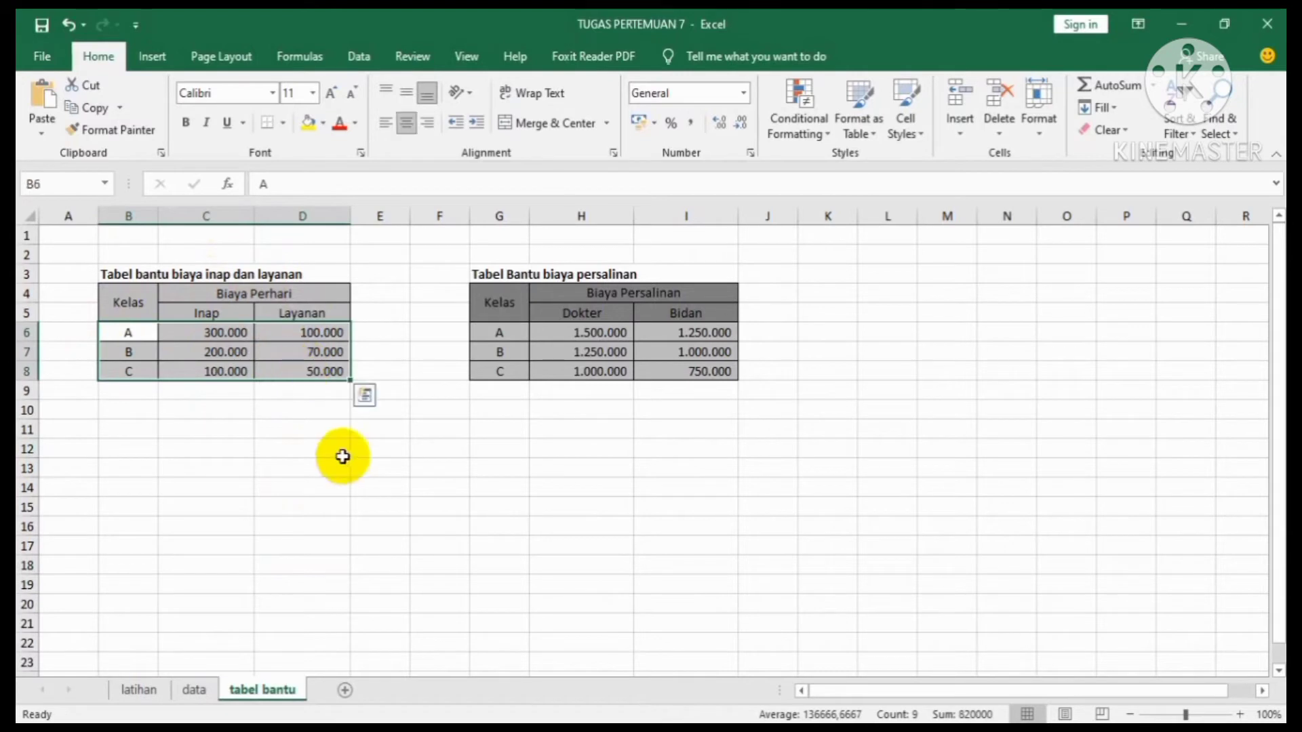
{"action": "right_click", "coordinate": [269, 350]}
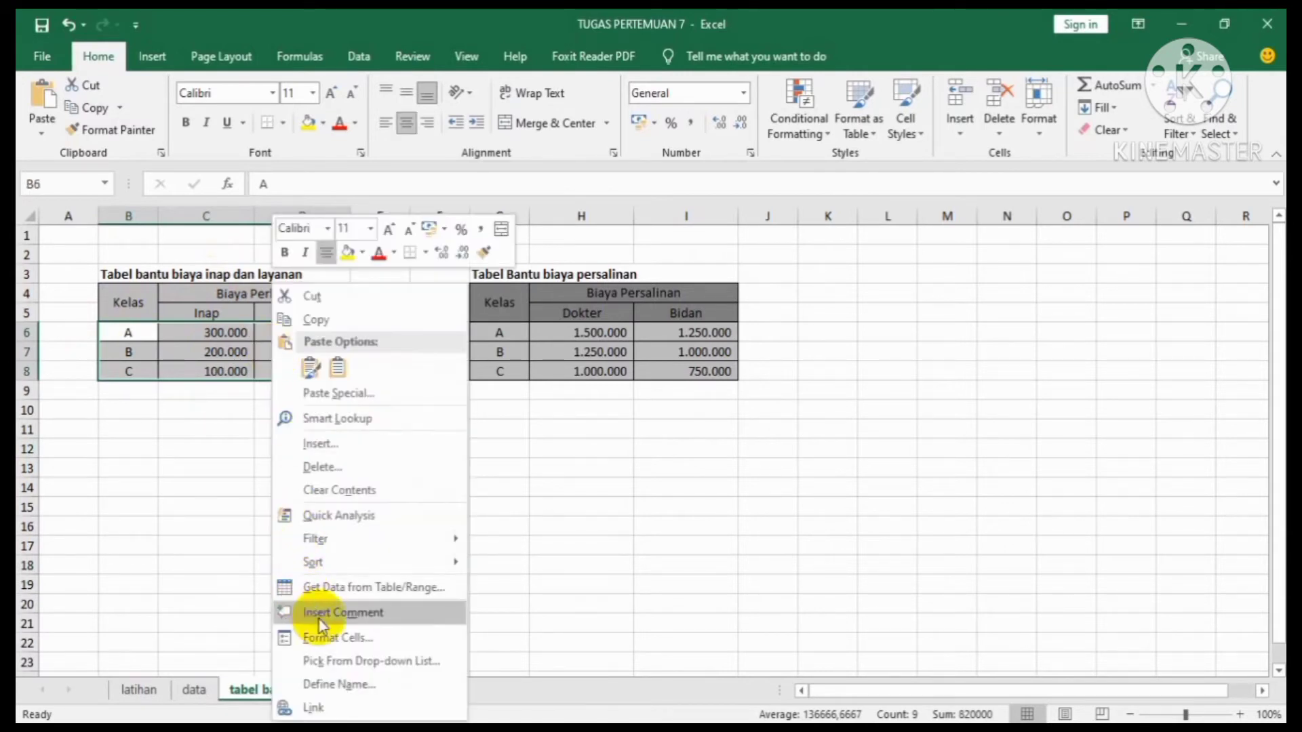
{"action": "left_click", "coordinate": [345, 685]}
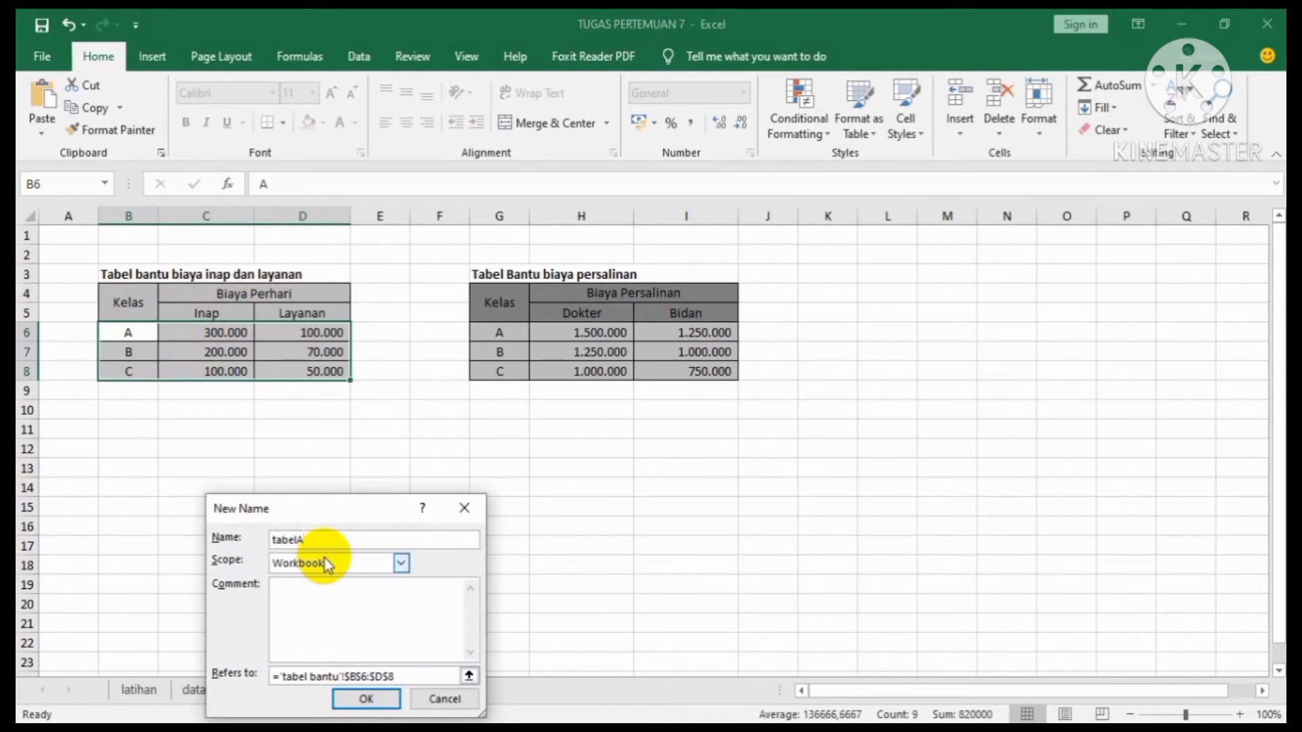
{"action": "left_click", "coordinate": [359, 698]}
{"action": "left_click", "coordinate": [469, 541]}
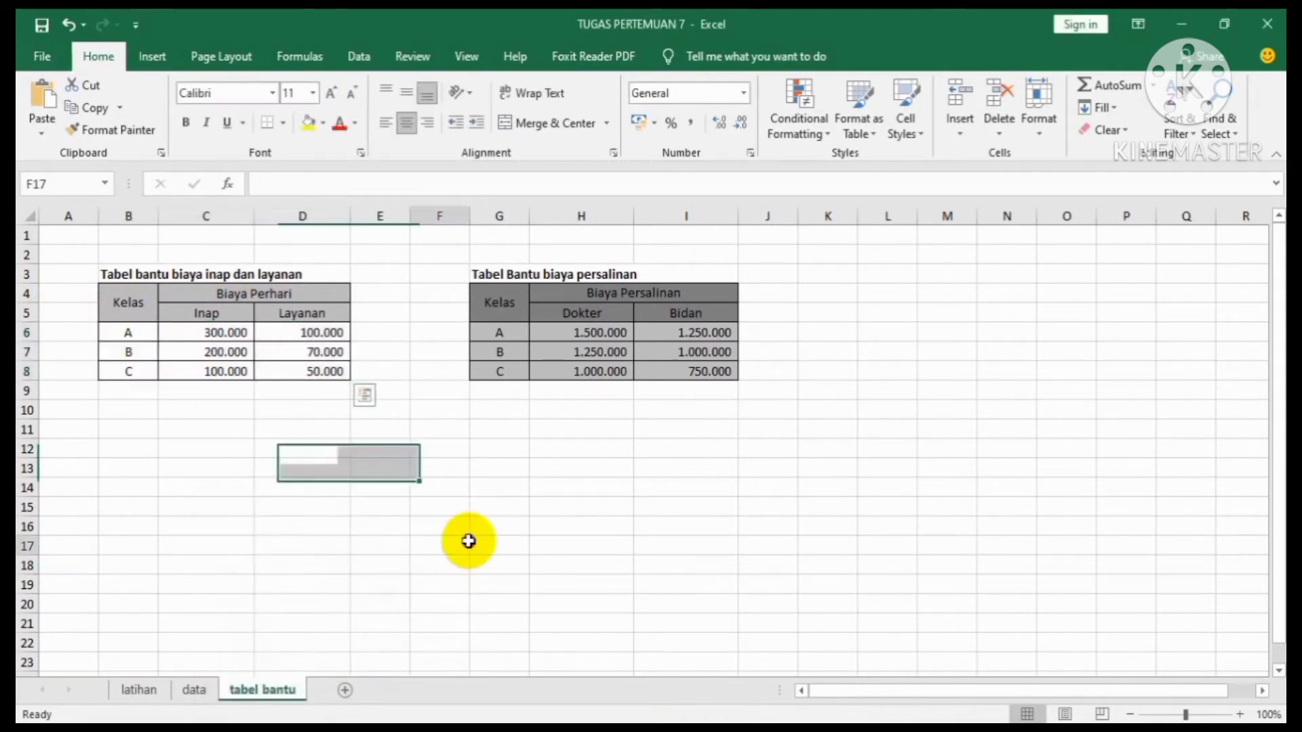
Step: Define the name tabelB, without a space, for the persalinan cost data in G6:I8
{"action": "left_click_drag", "start_coordinate": [500, 328], "coordinate": [688, 367]}
{"action": "right_click", "coordinate": [688, 368]}
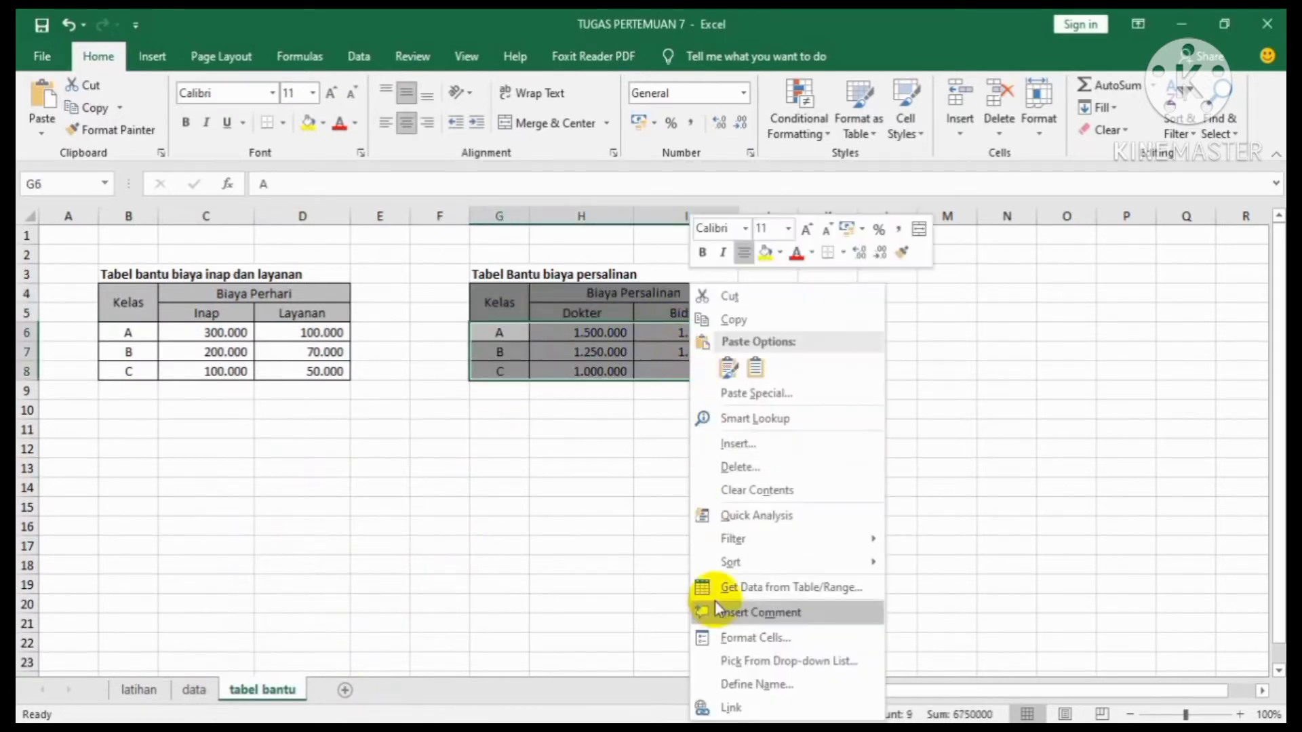
{"action": "left_click", "coordinate": [752, 685]}
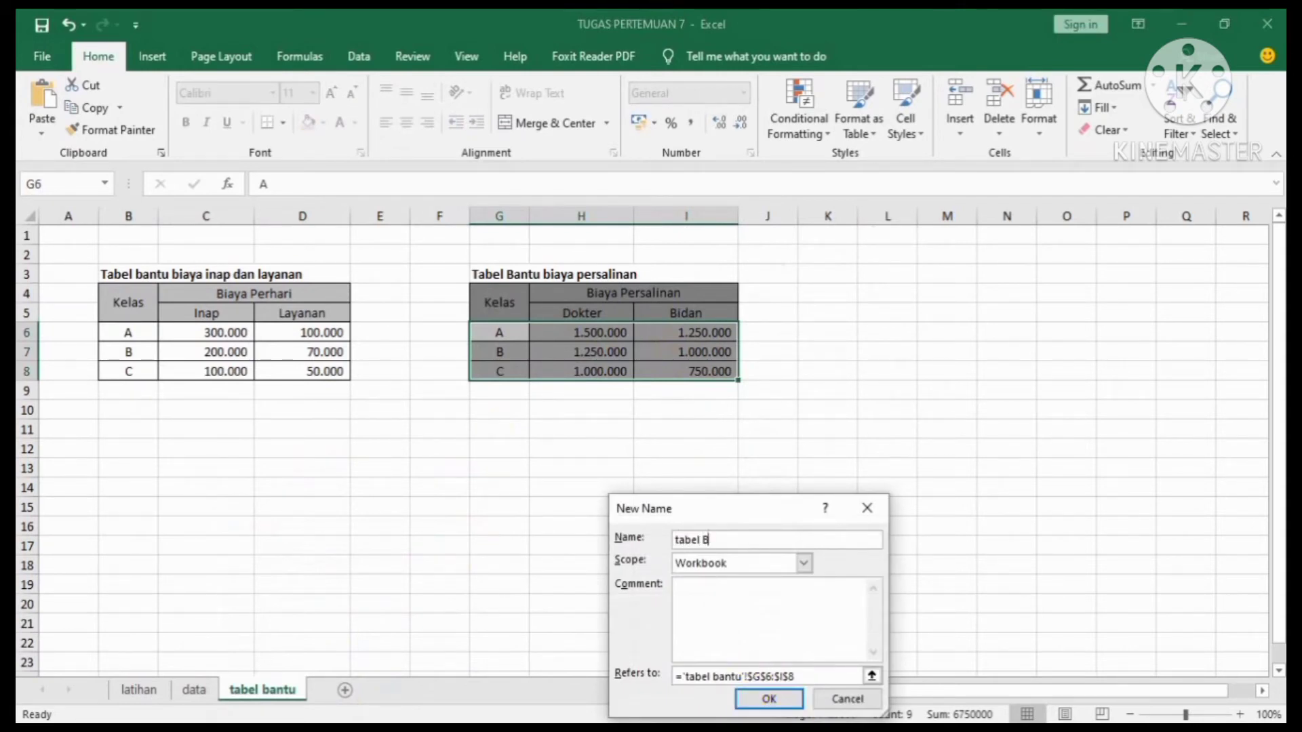
{"action": "left_click", "coordinate": [777, 701]}
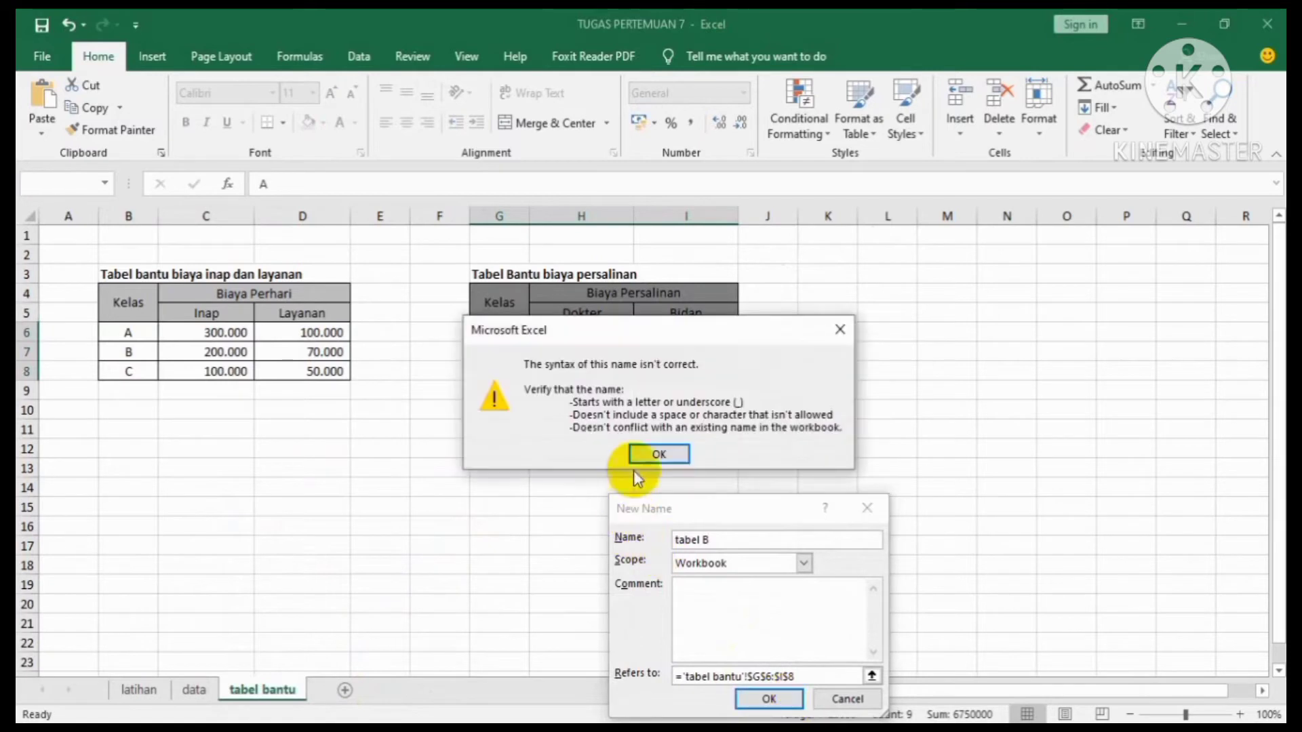
{"action": "left_click", "coordinate": [656, 454]}
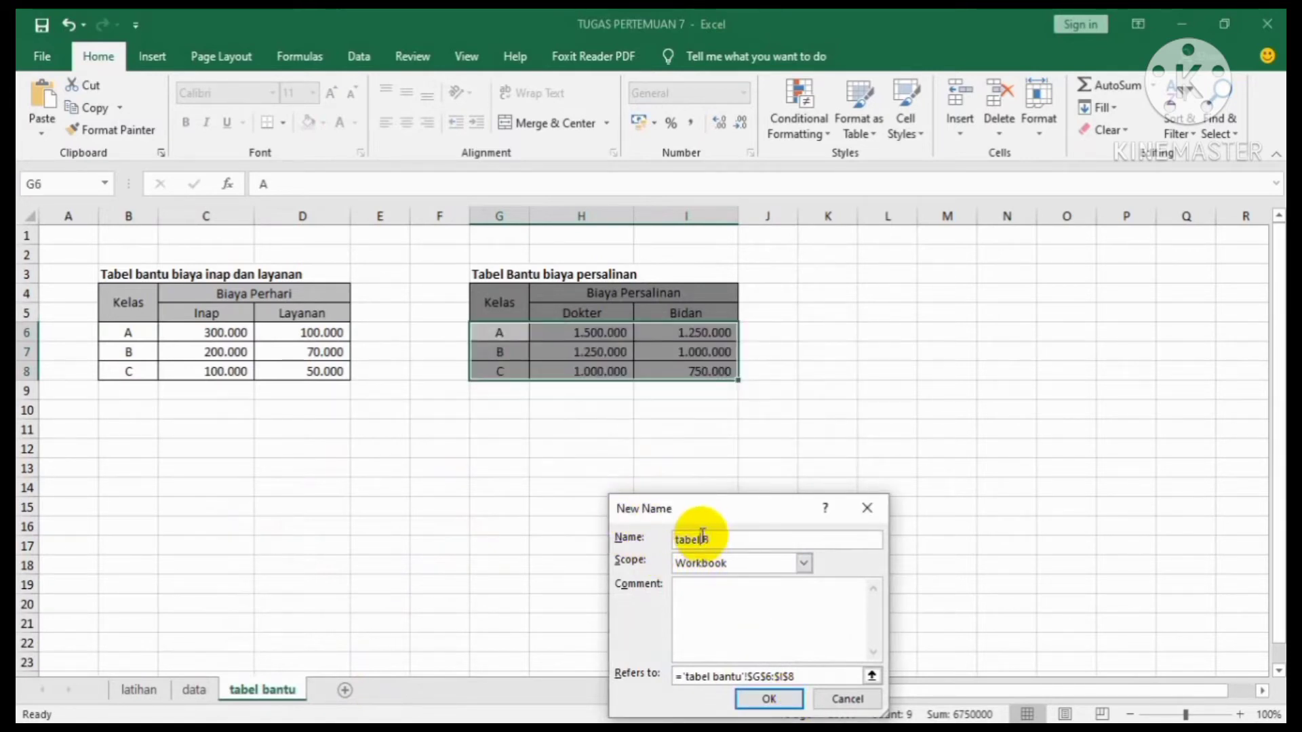
{"action": "left_click", "coordinate": [769, 697]}
{"action": "left_click", "coordinate": [667, 546]}
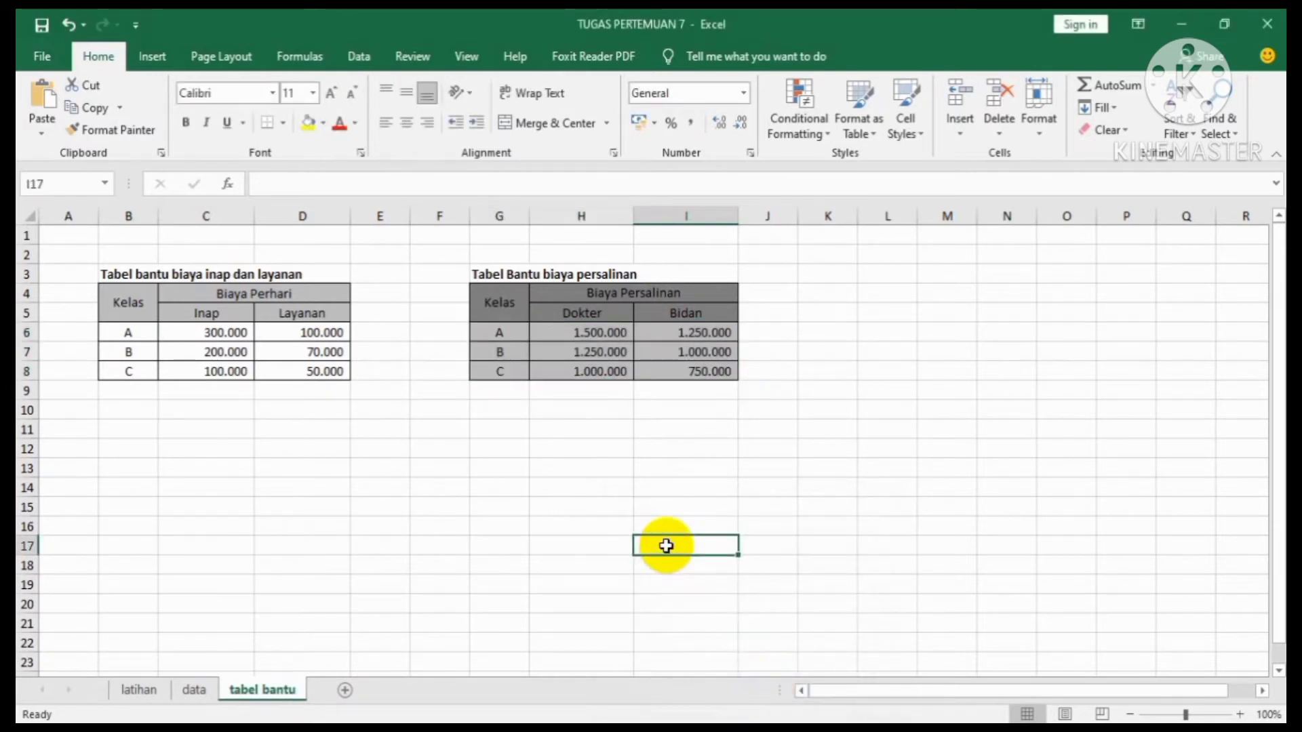
Step: Compare the Biaya columns on the data sheet with the daily inap and layanan costs on the tabel bantu sheet
{"action": "left_click", "coordinate": [194, 690]}
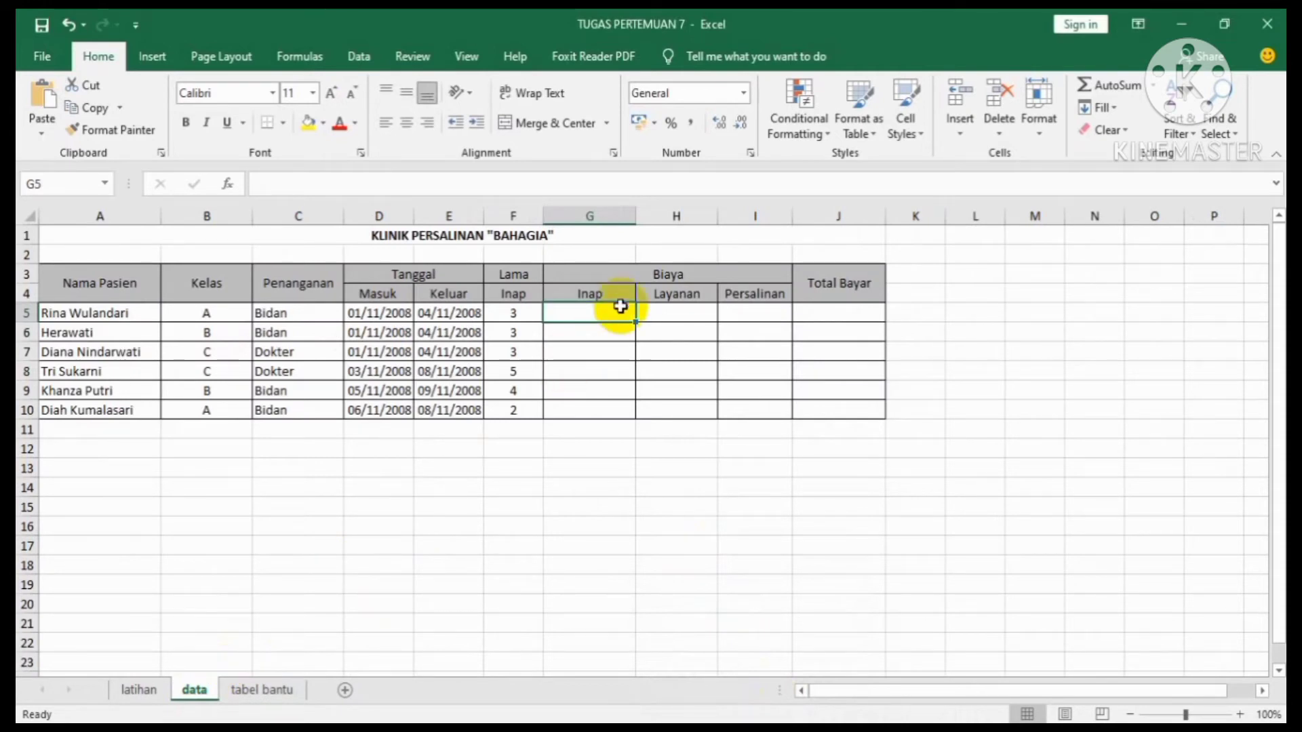
{"action": "double_click", "coordinate": [689, 274]}
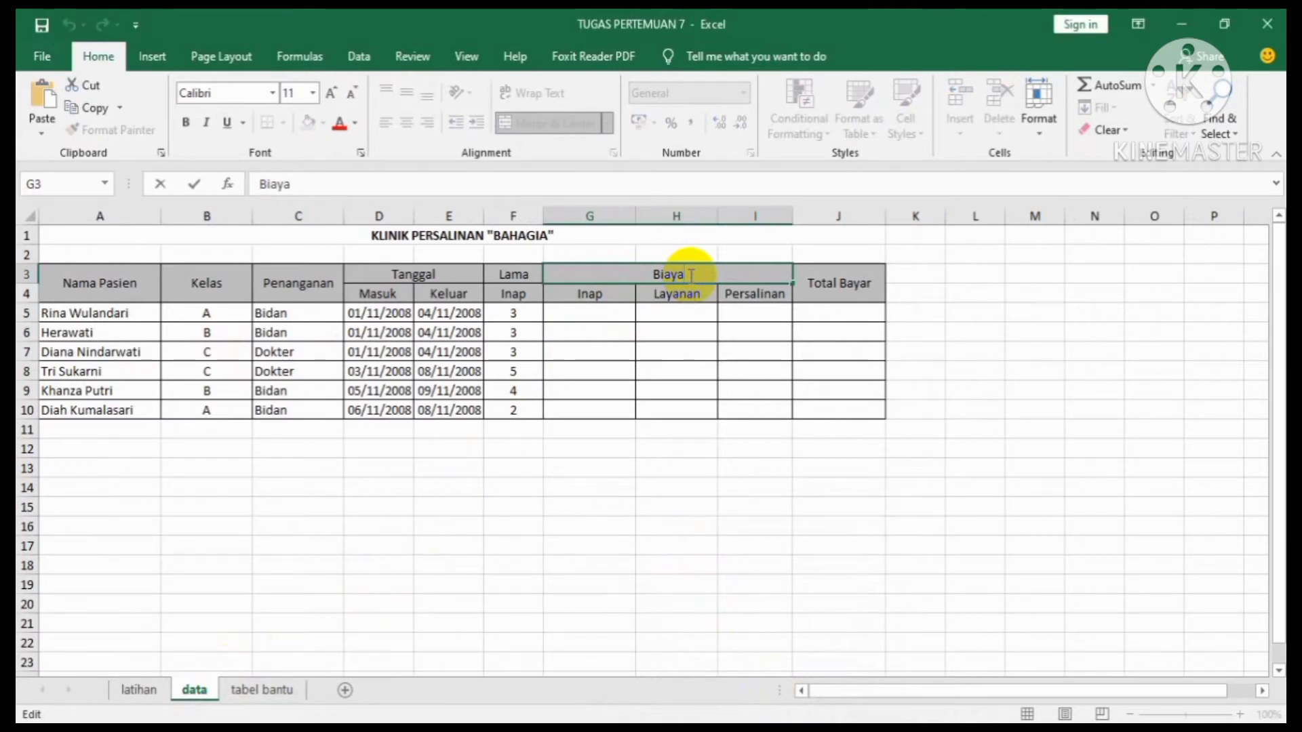
{"action": "left_click", "coordinate": [585, 311]}
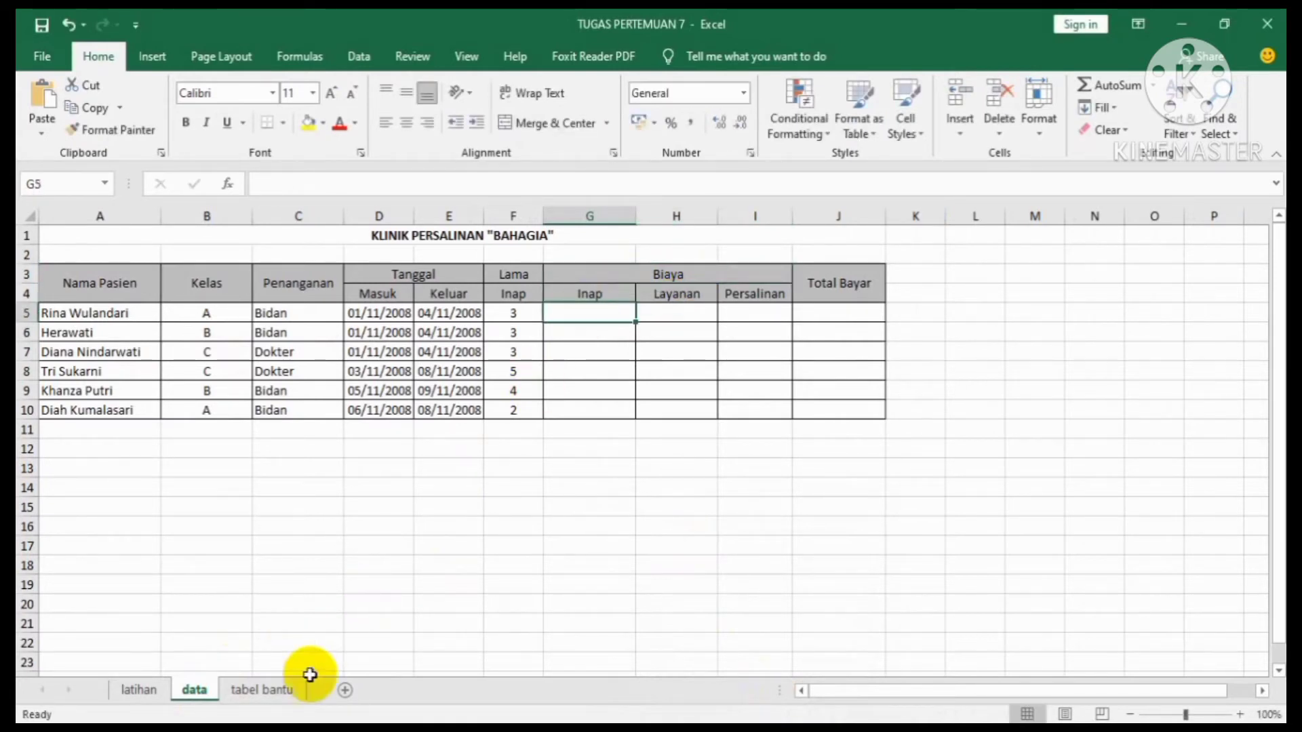
{"action": "left_click", "coordinate": [279, 690]}
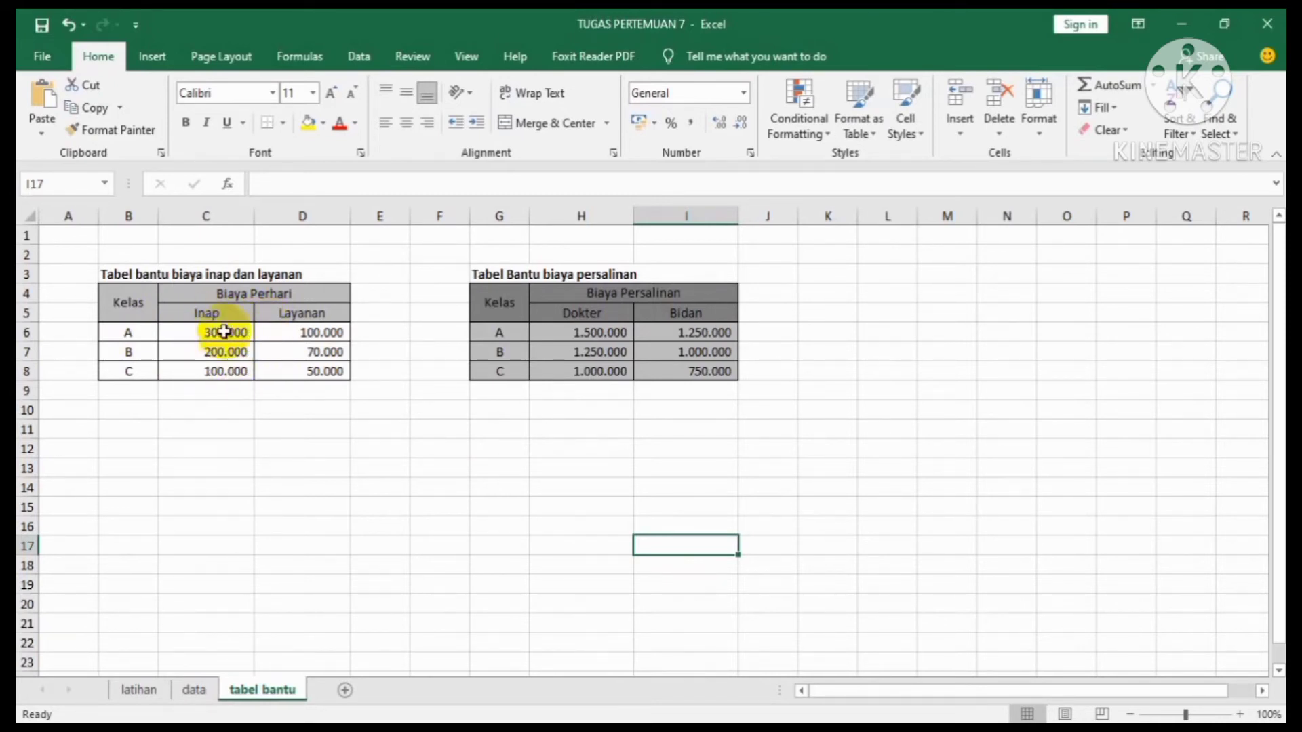
{"action": "left_click", "coordinate": [198, 689]}
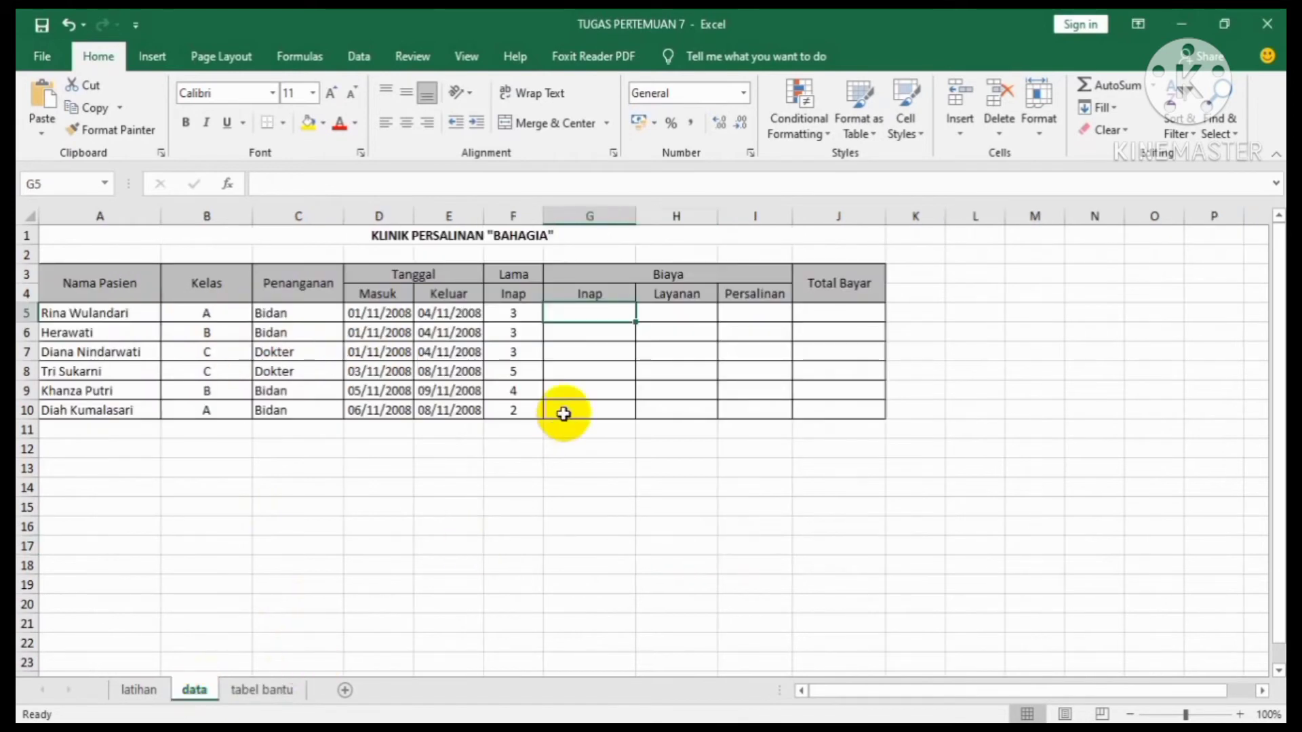
{"action": "type", "text": "="}
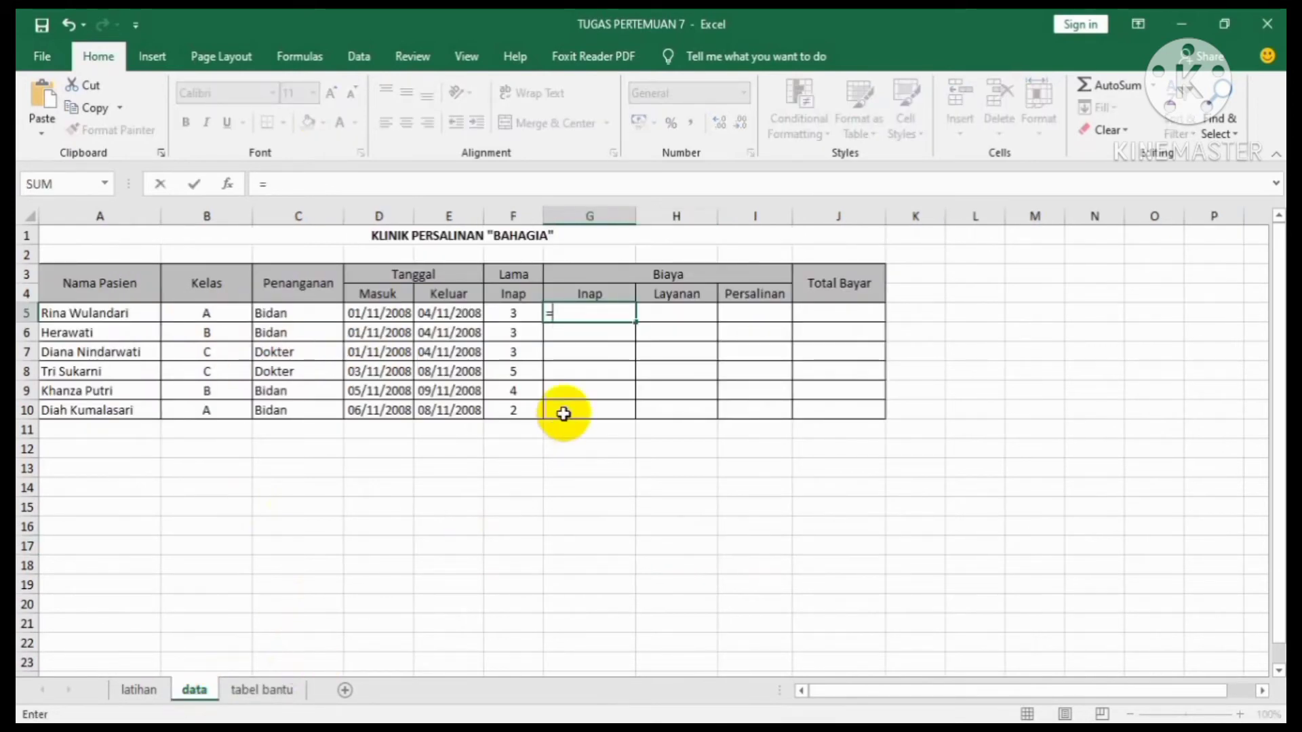
{"action": "key", "text": "BackSpace"}
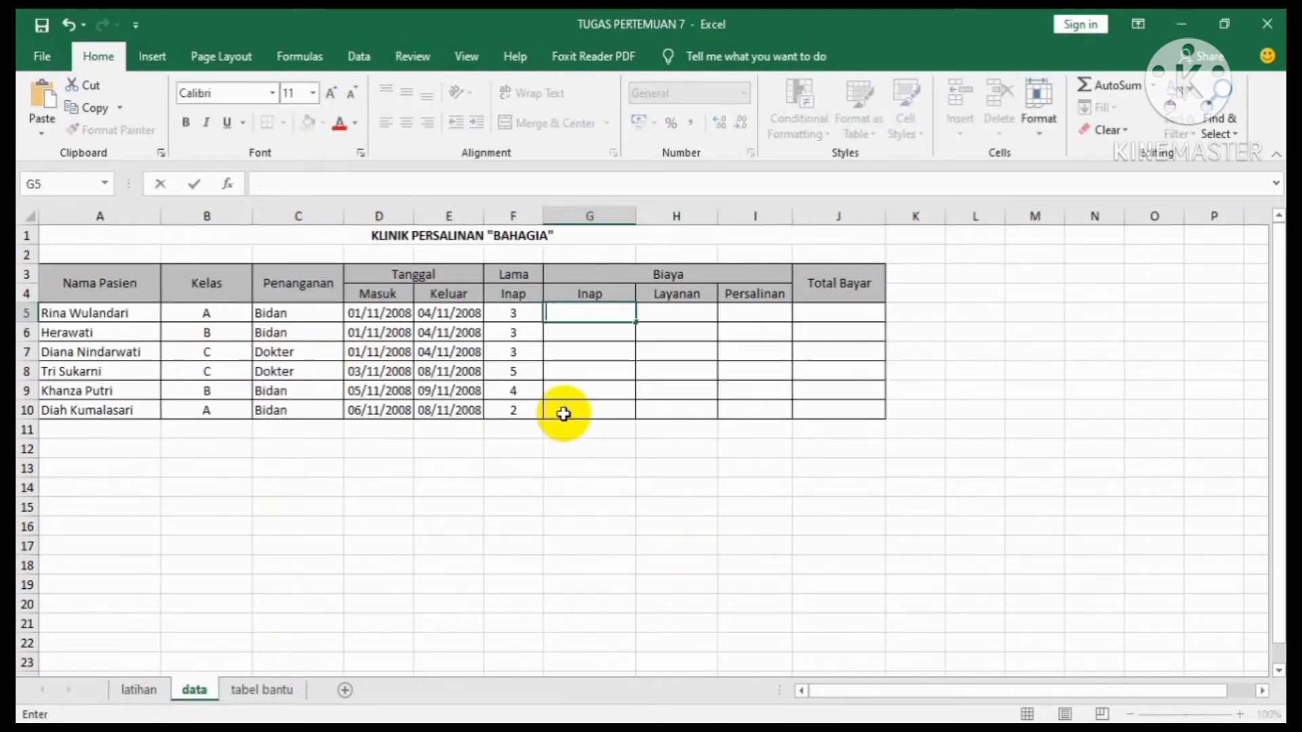
{"action": "left_click", "coordinate": [271, 691]}
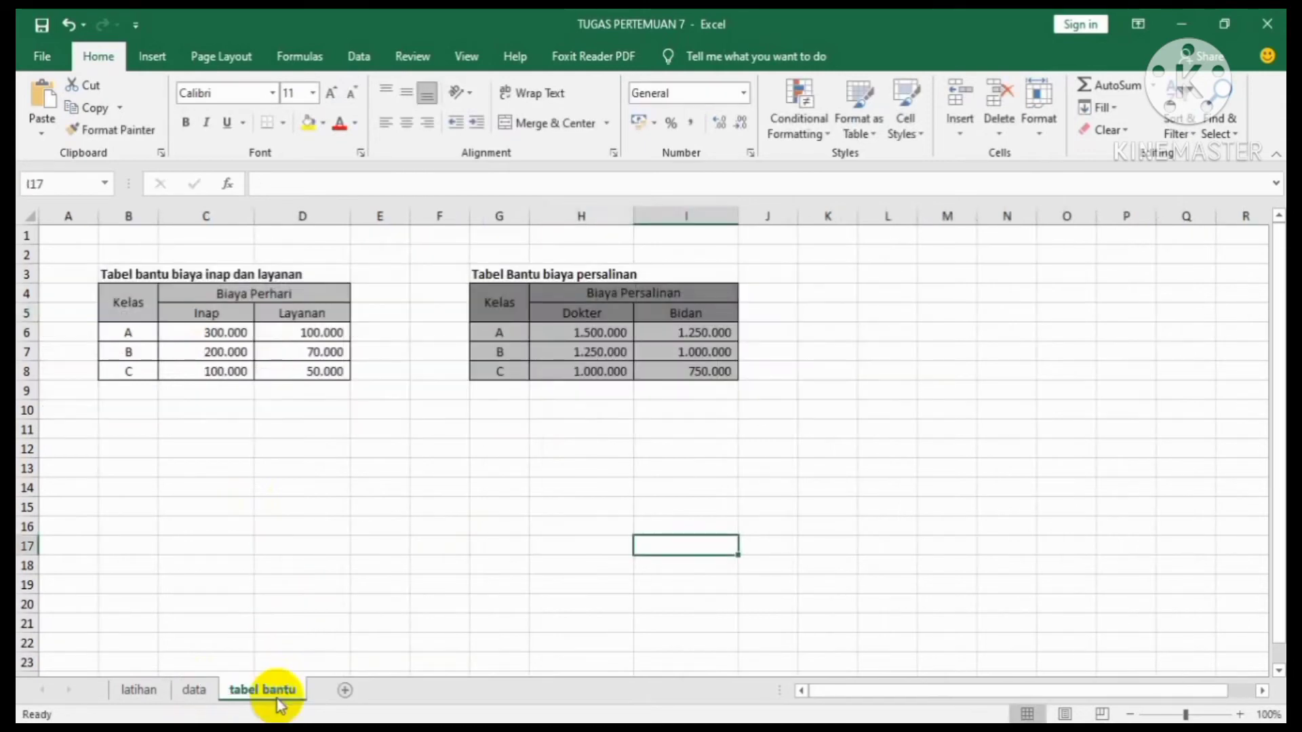
{"action": "left_click", "coordinate": [195, 690]}
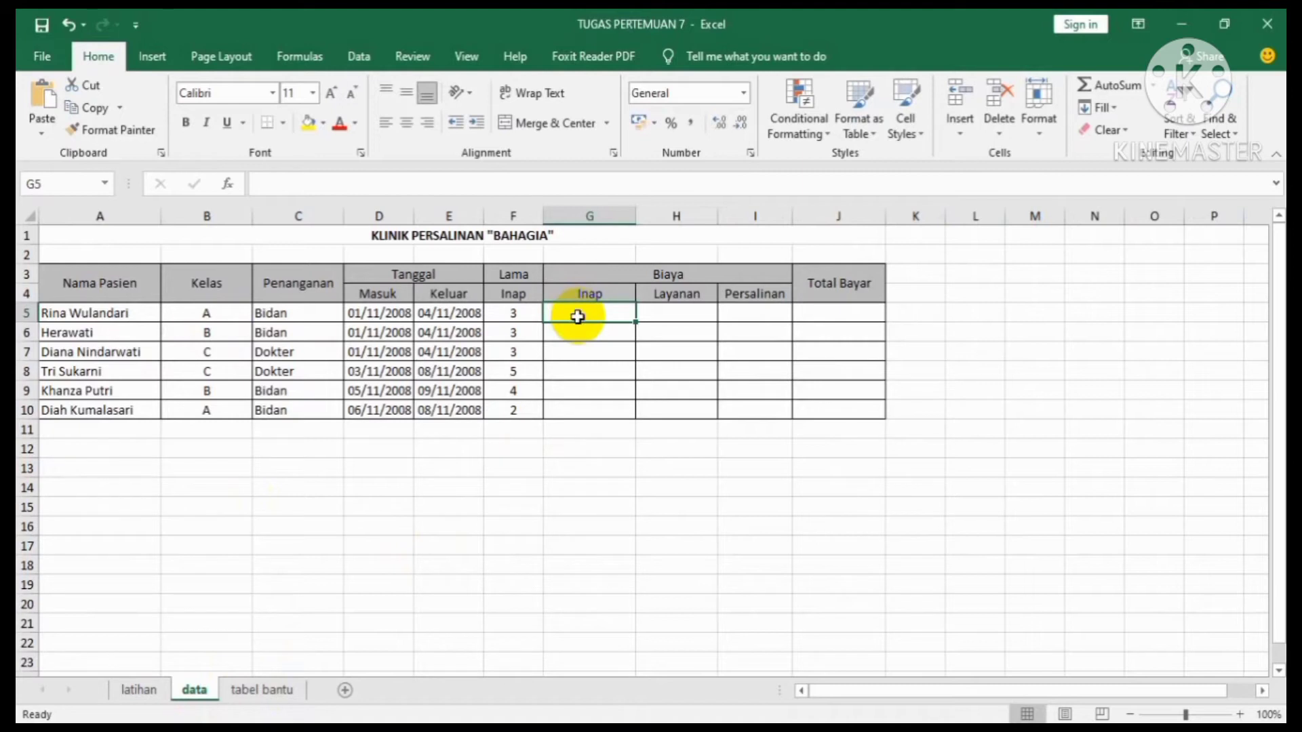
Step: Look up the first patient's Inap cost in G5 by class with =VLOOKUP(B5;tabelA;2;FALSE)
{"action": "type", "text": "="}
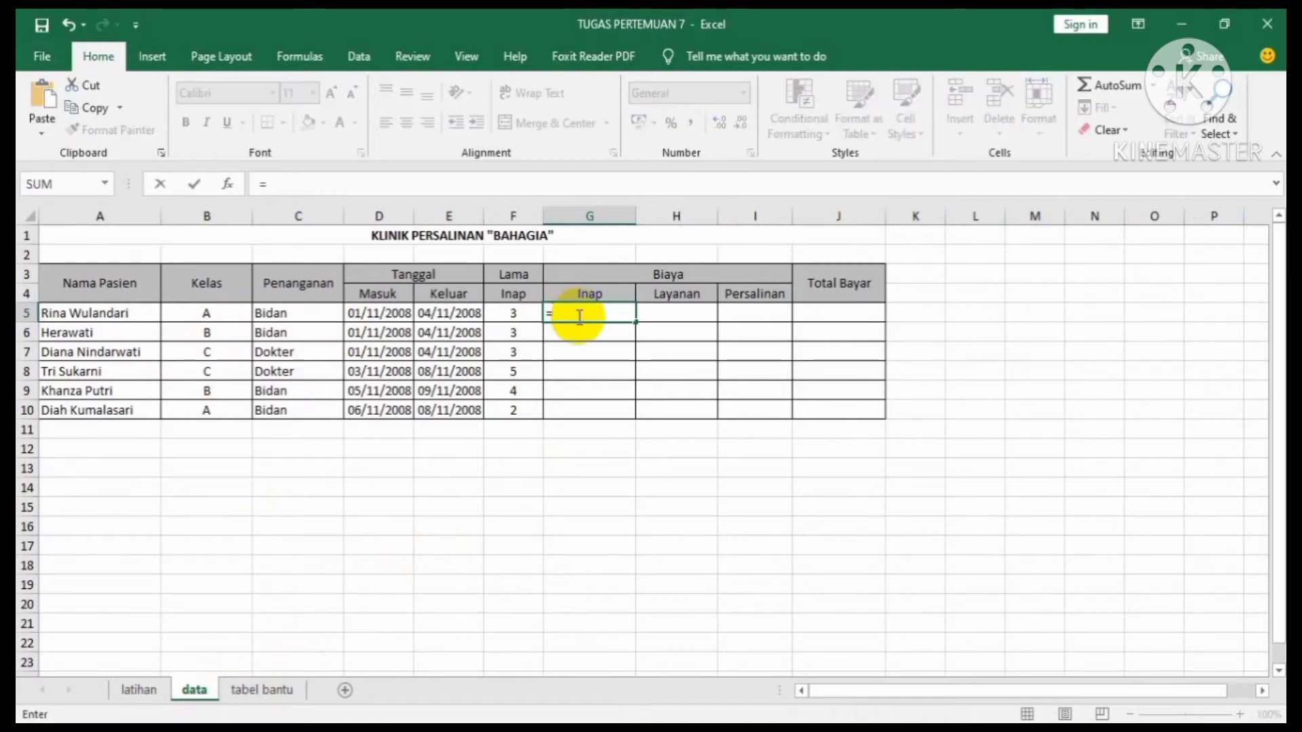
{"action": "type", "text": "v"}
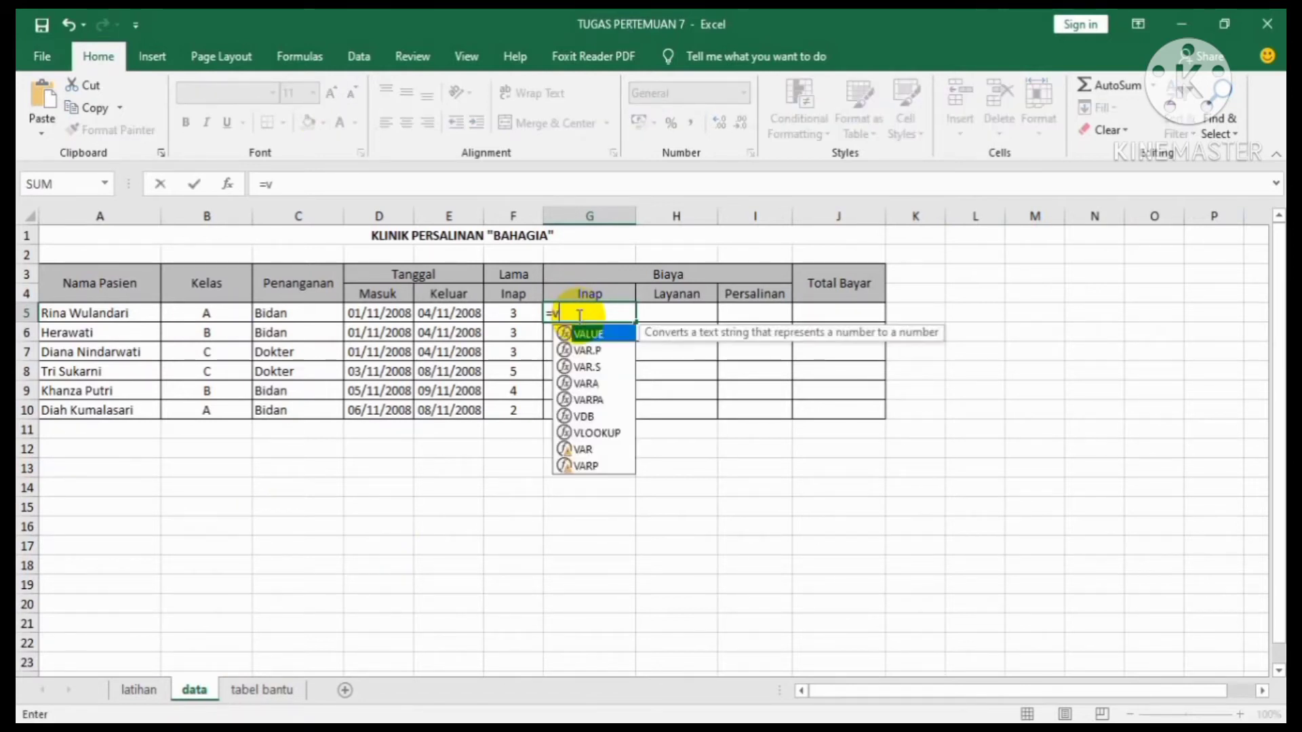
{"action": "type", "text": "lookup("}
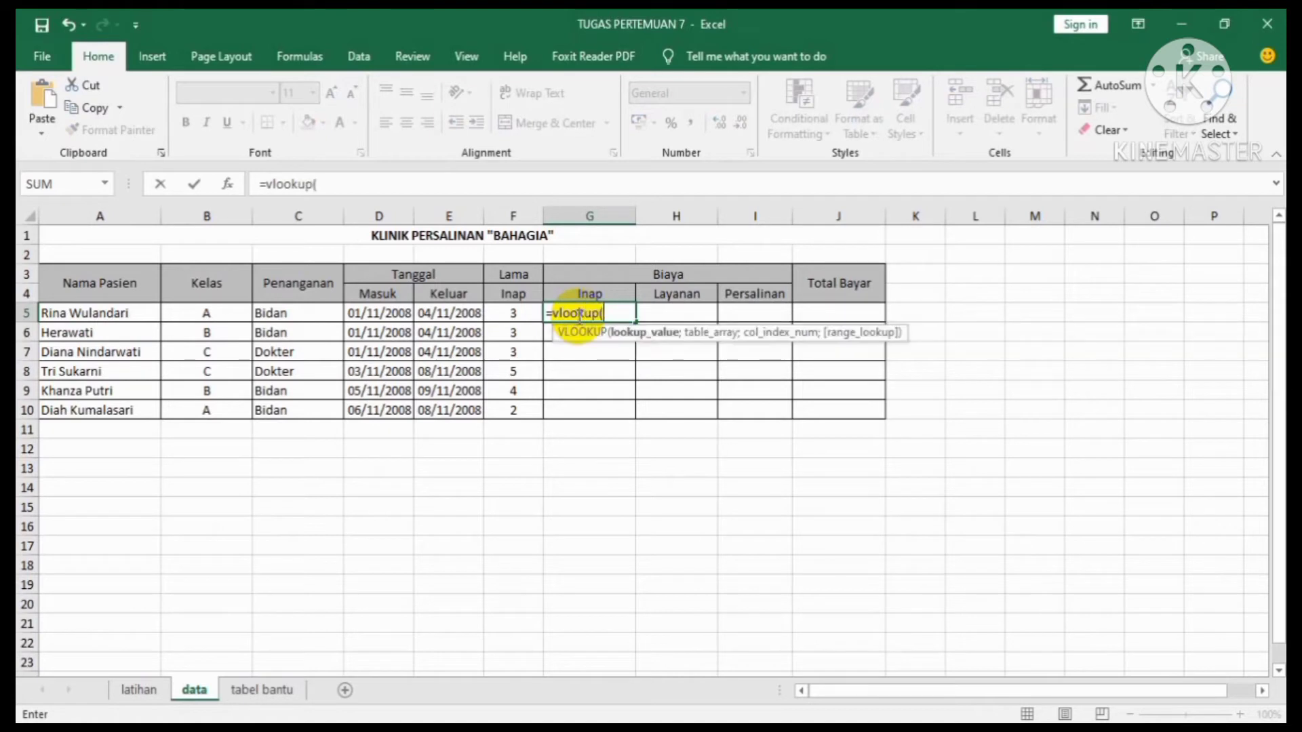
{"action": "left_click", "coordinate": [219, 310]}
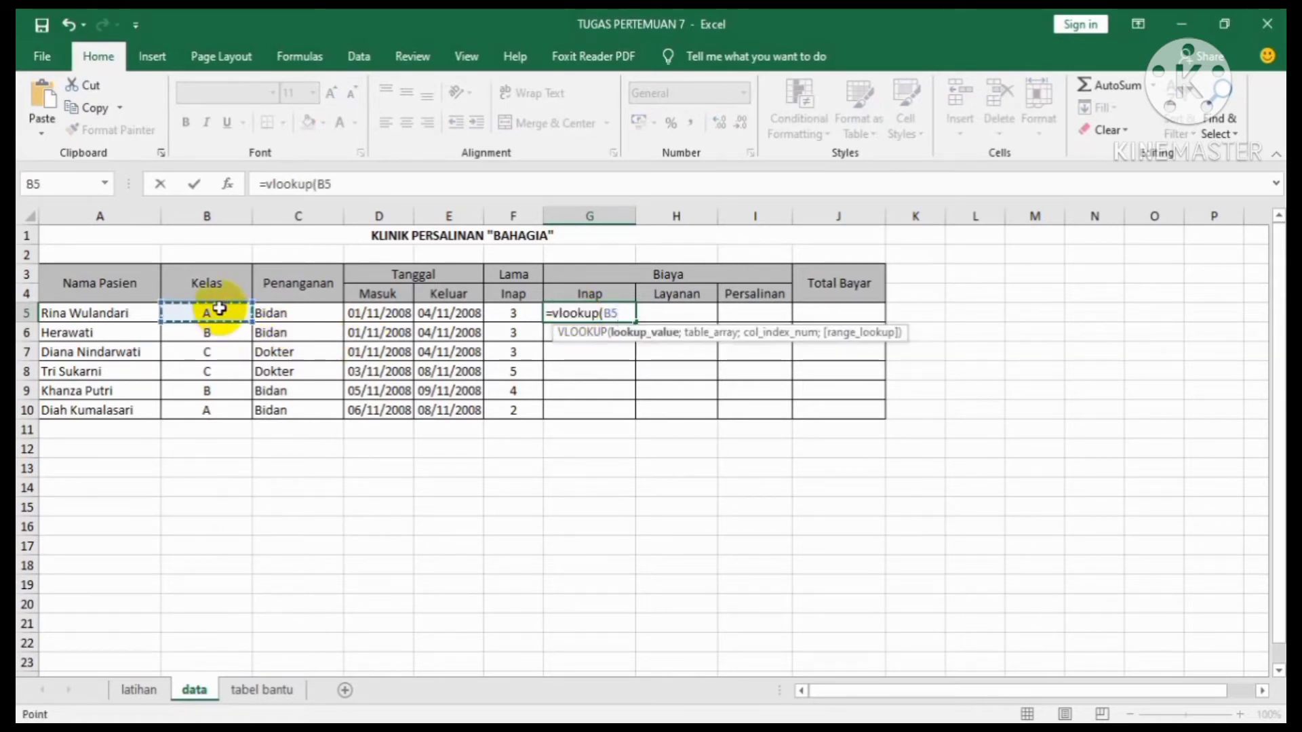
{"action": "type", "text": ";tabe"}
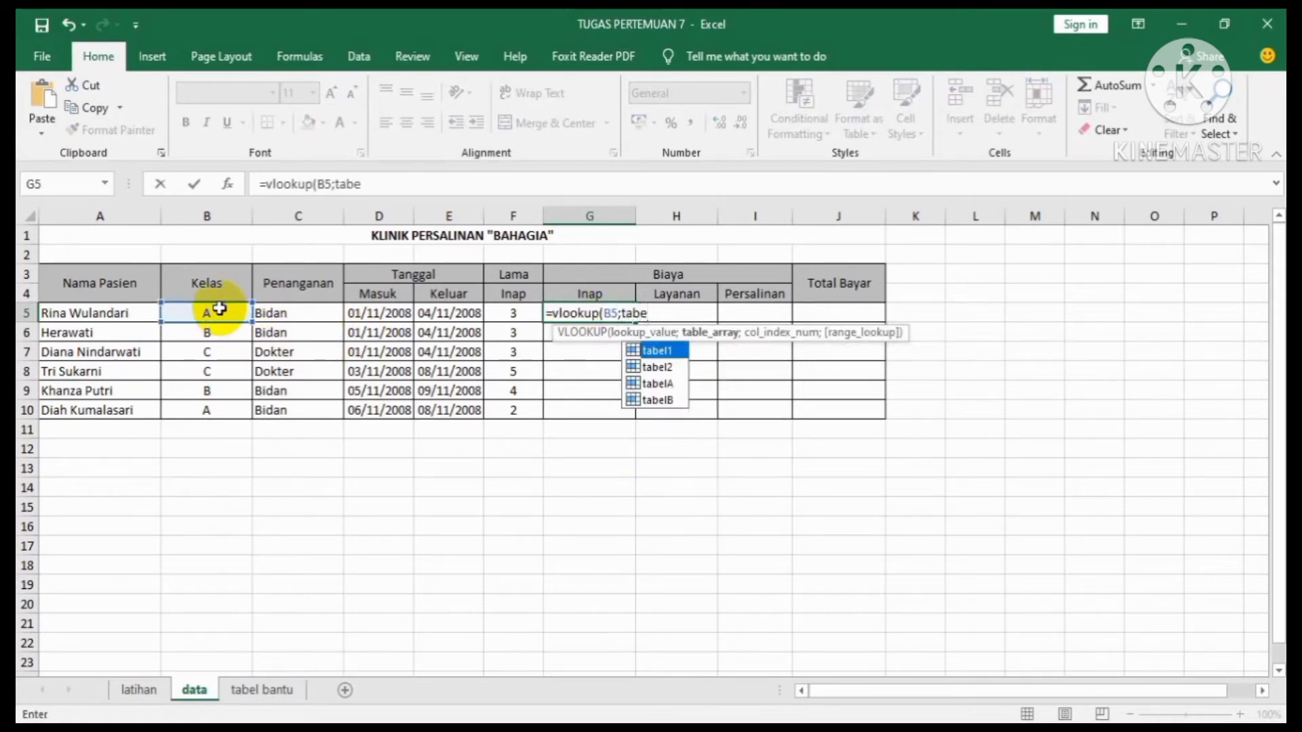
{"action": "double_click", "coordinate": [673, 383]}
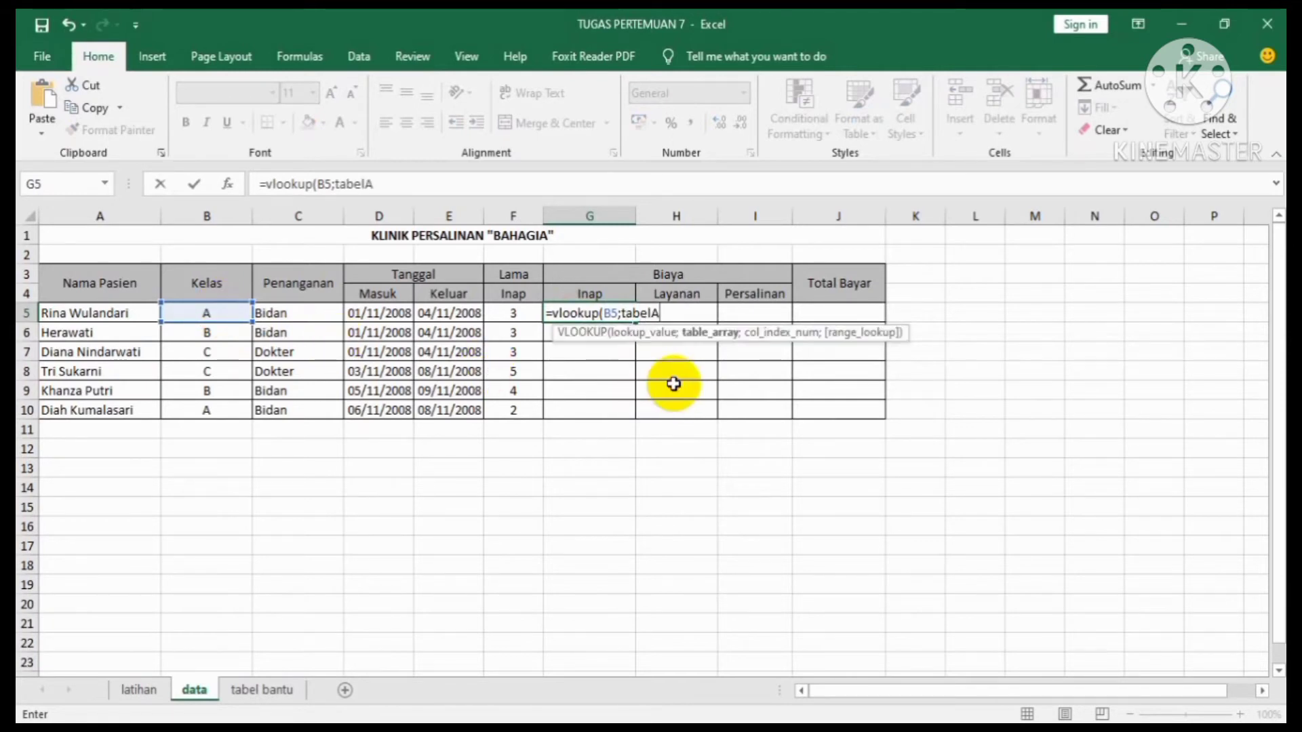
{"action": "type", "text": ";"}
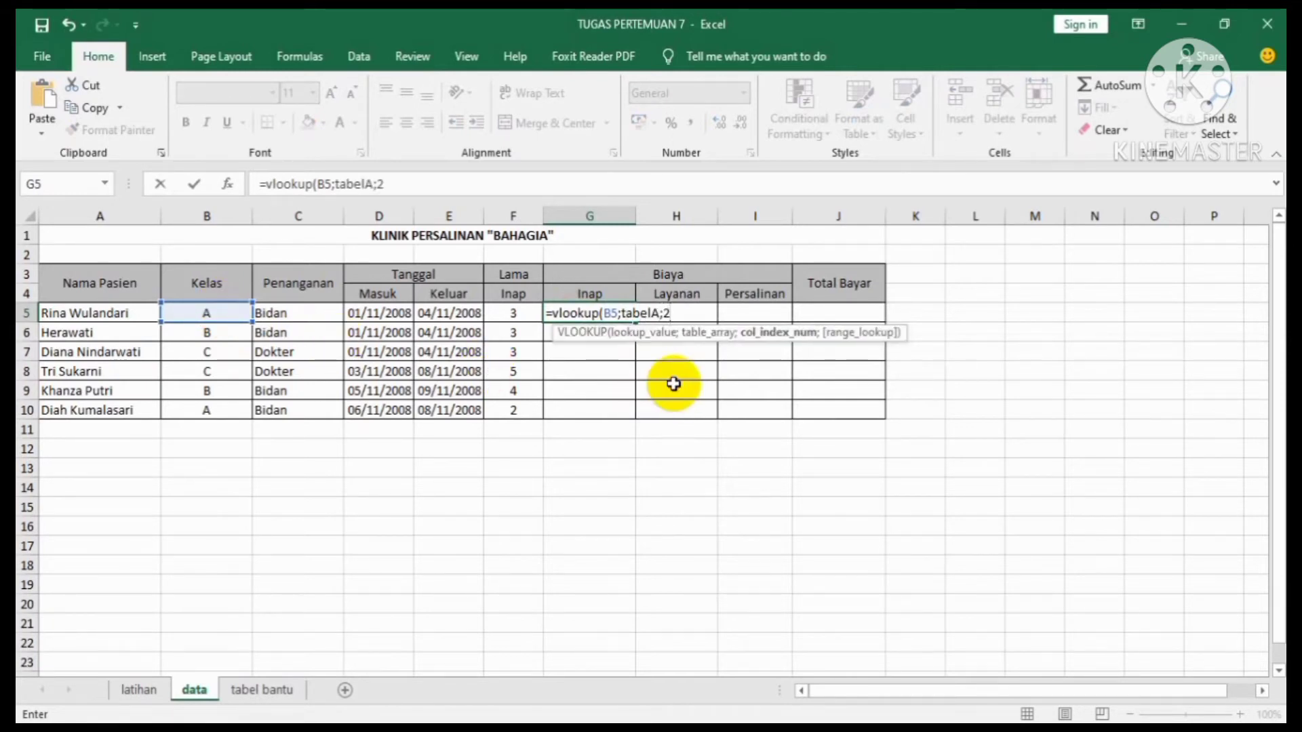
{"action": "type", "text": "2;f"}
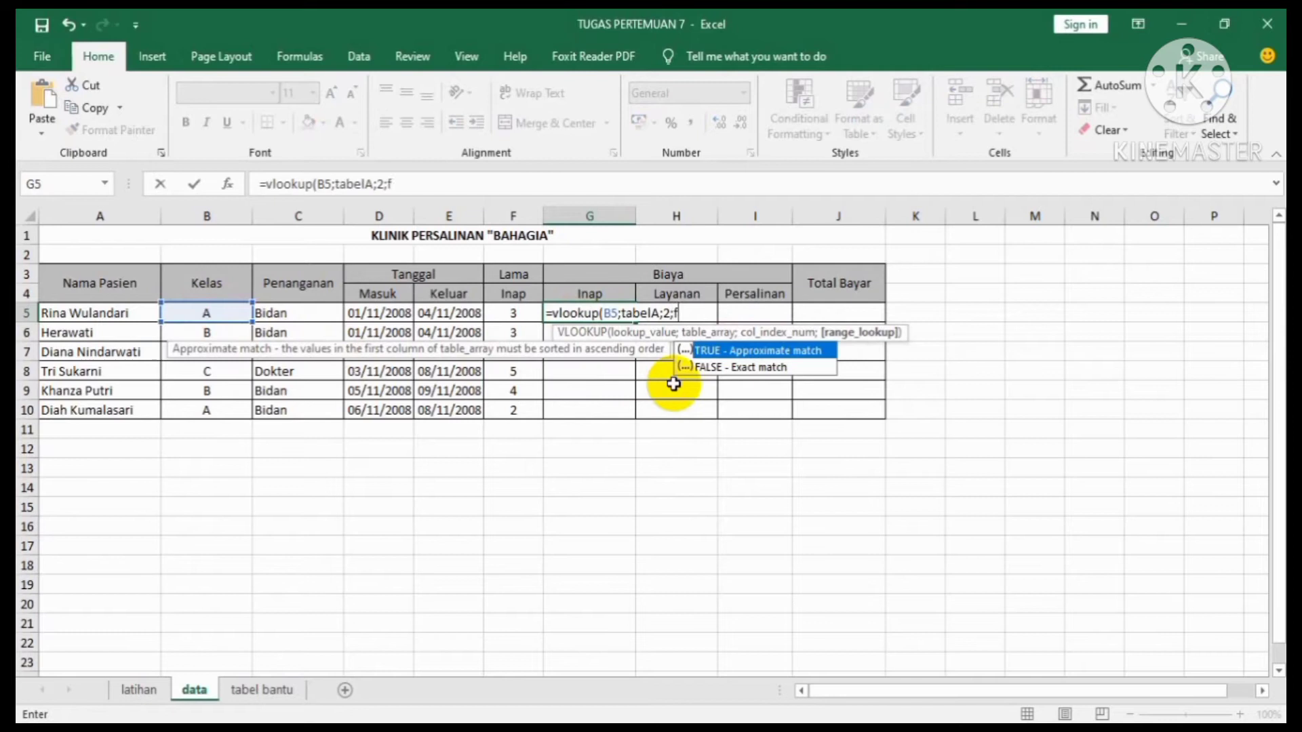
{"action": "double_click", "coordinate": [711, 370]}
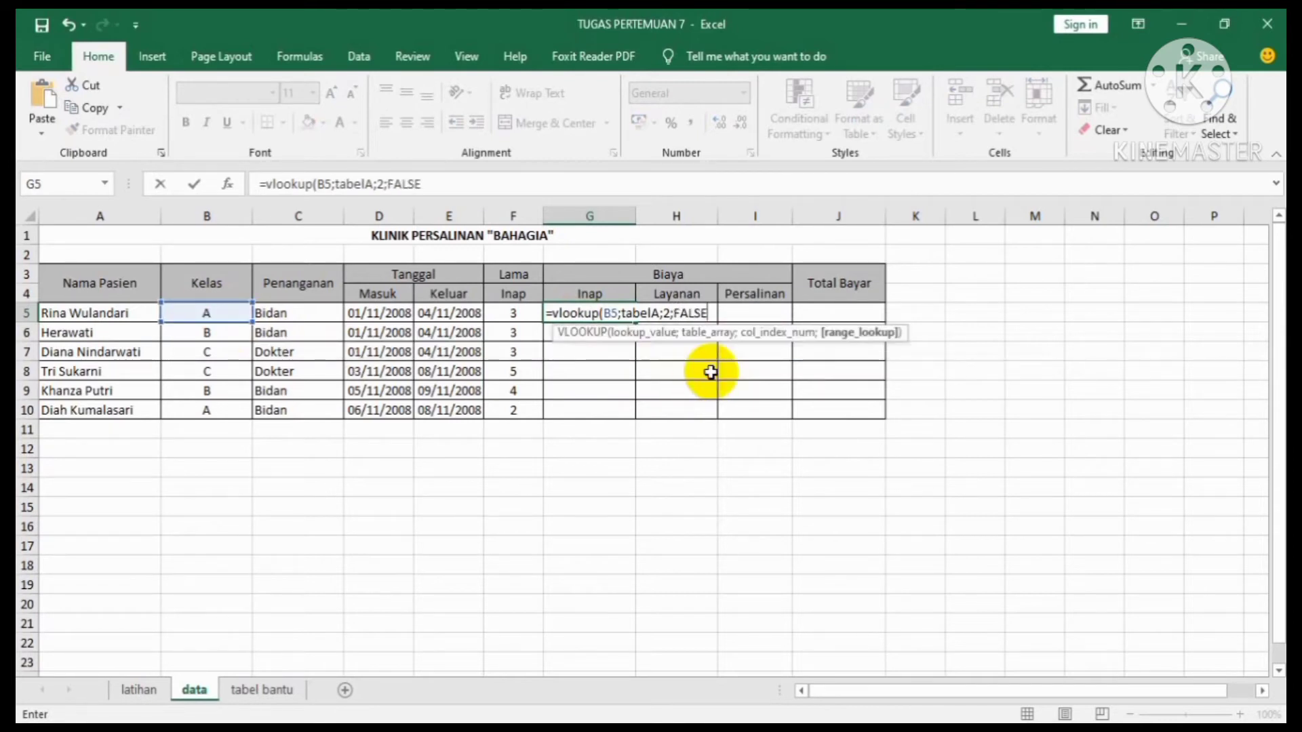
{"action": "type", "text": ")"}
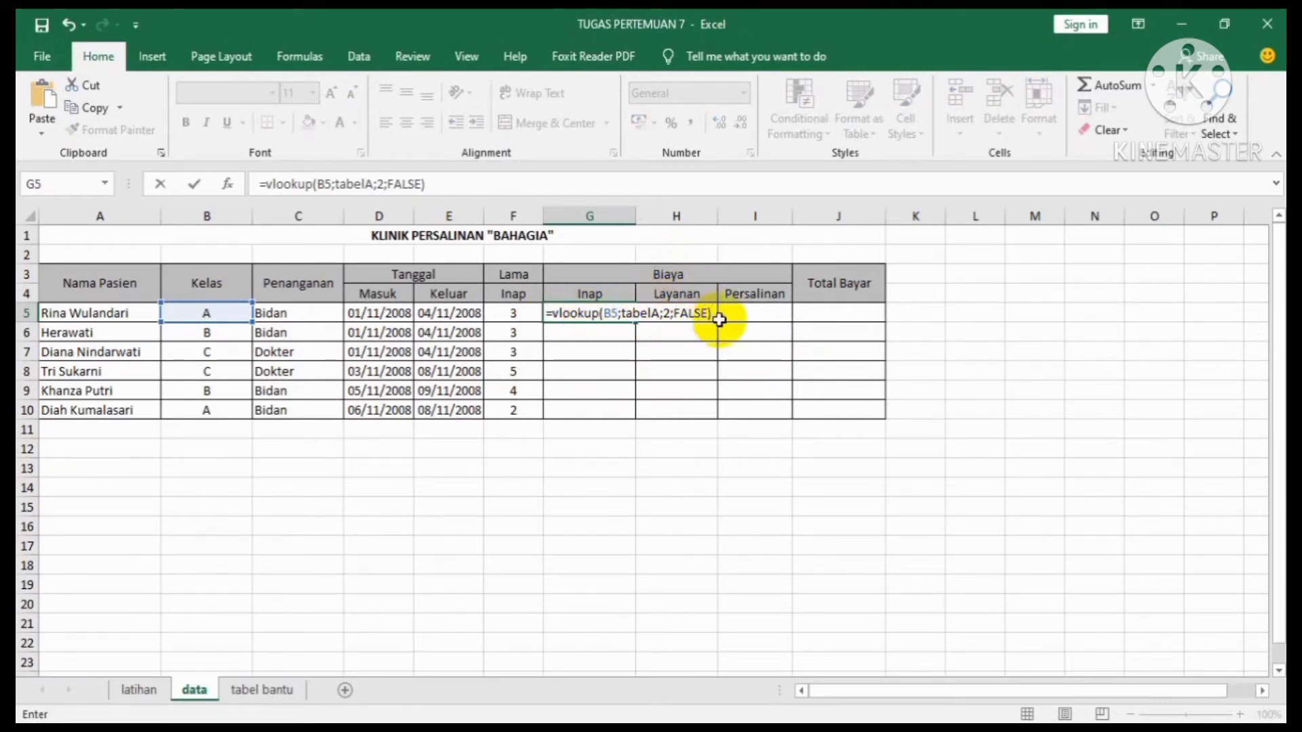
{"action": "key", "text": "Return"}
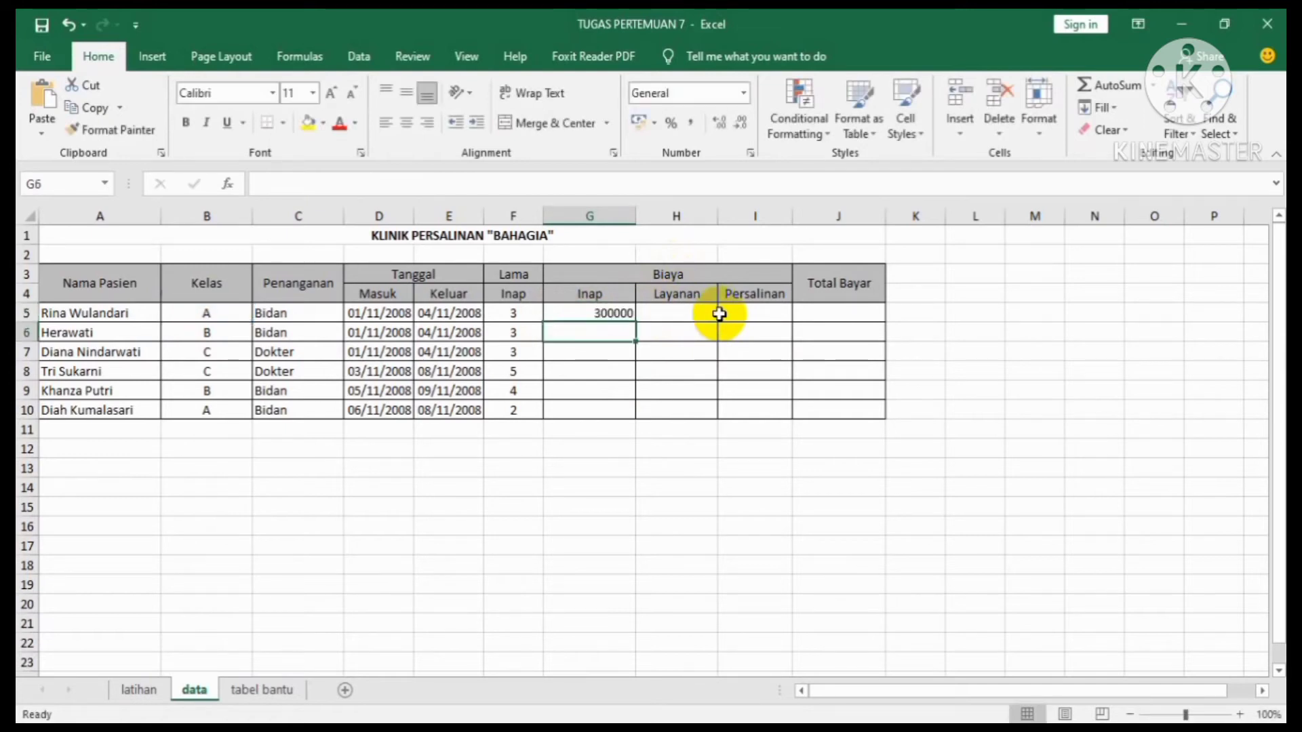
Step: Rename the Biaya heading to Biaya/hari and re-merge it across only G3:H3, above Inap and Layanan
{"action": "double_click", "coordinate": [682, 274]}
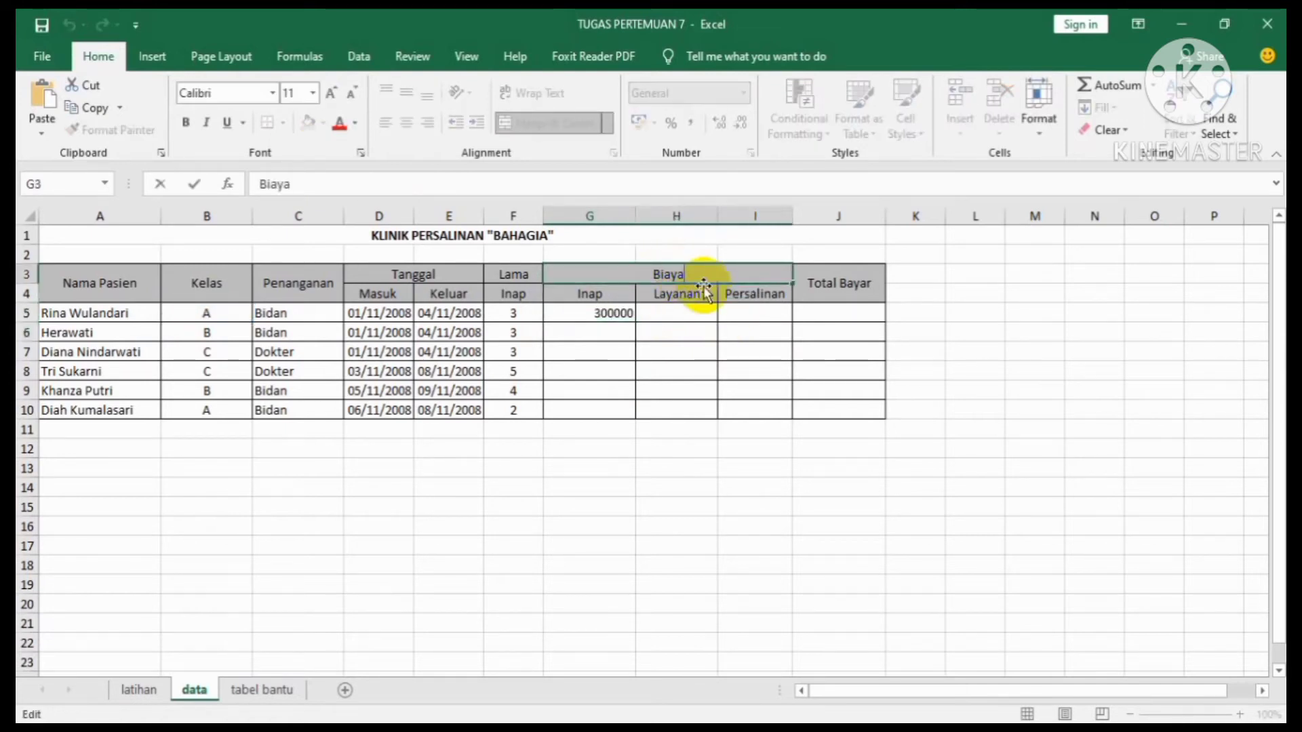
{"action": "type", "text": "hari"}
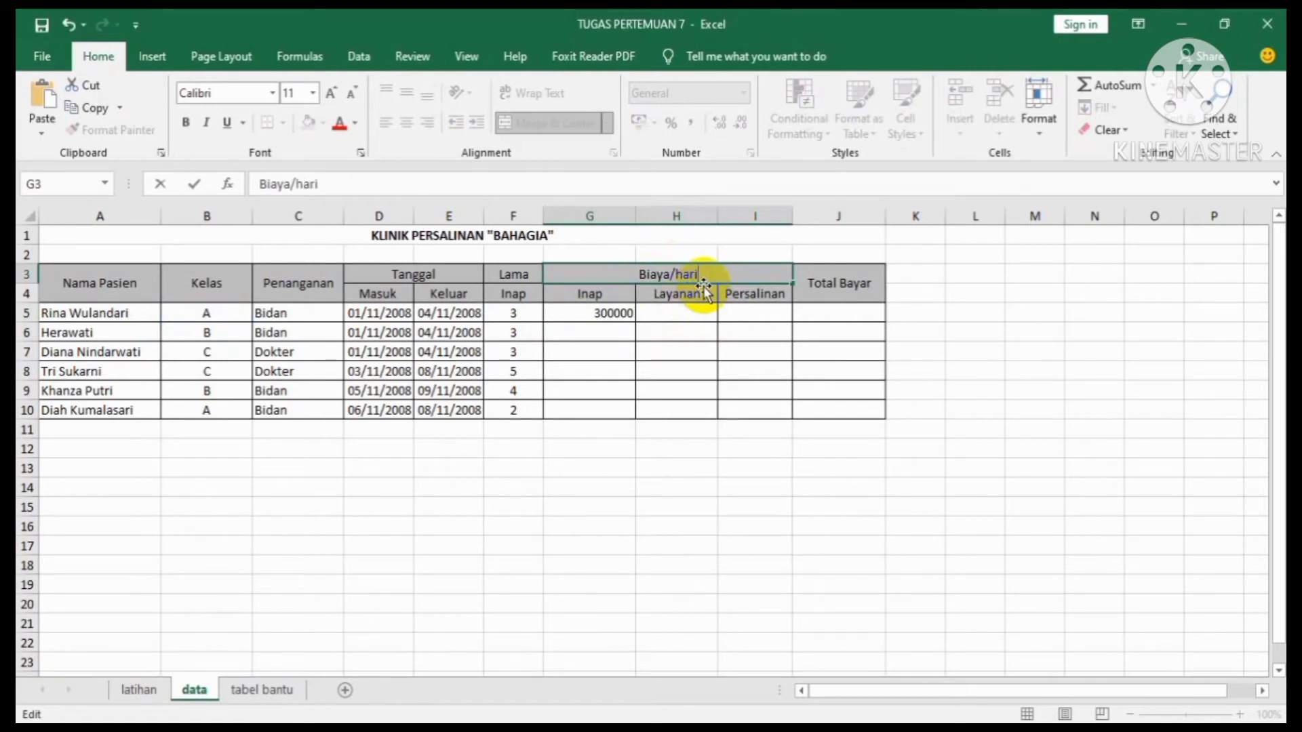
{"action": "key", "text": "Return"}
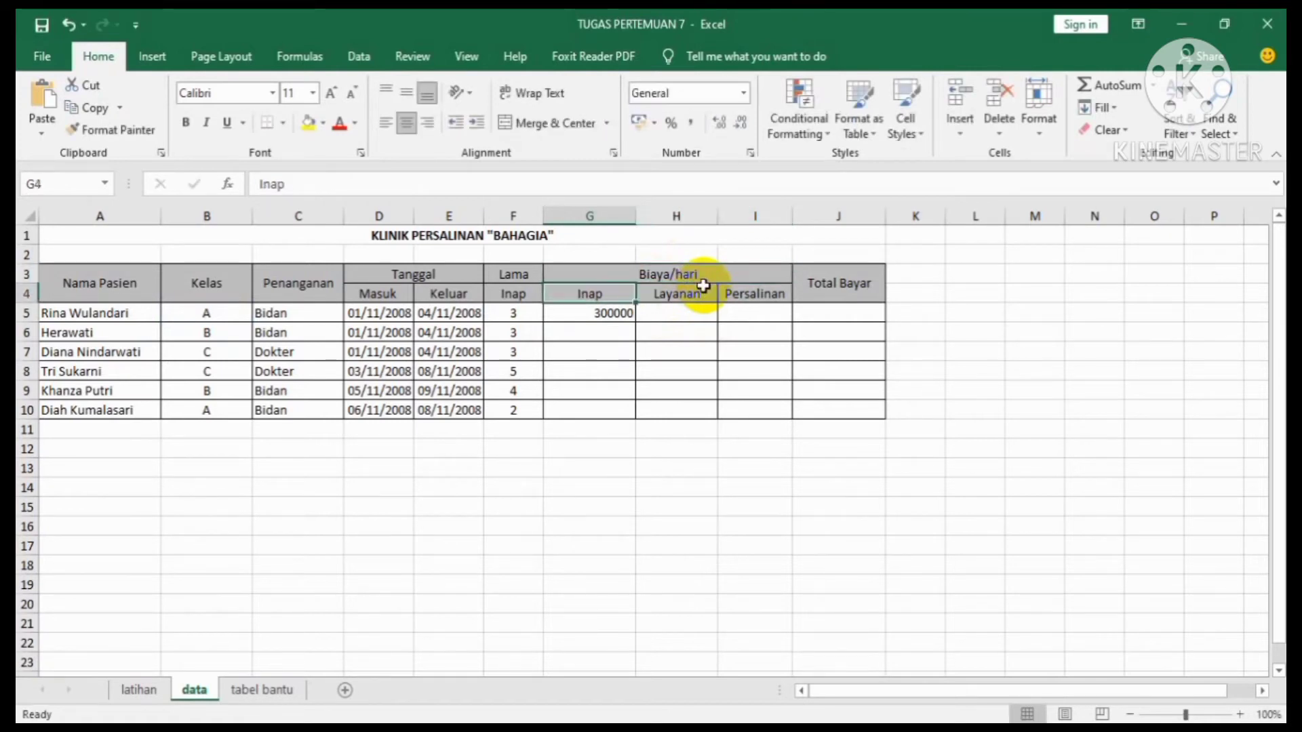
{"action": "left_click", "coordinate": [614, 275]}
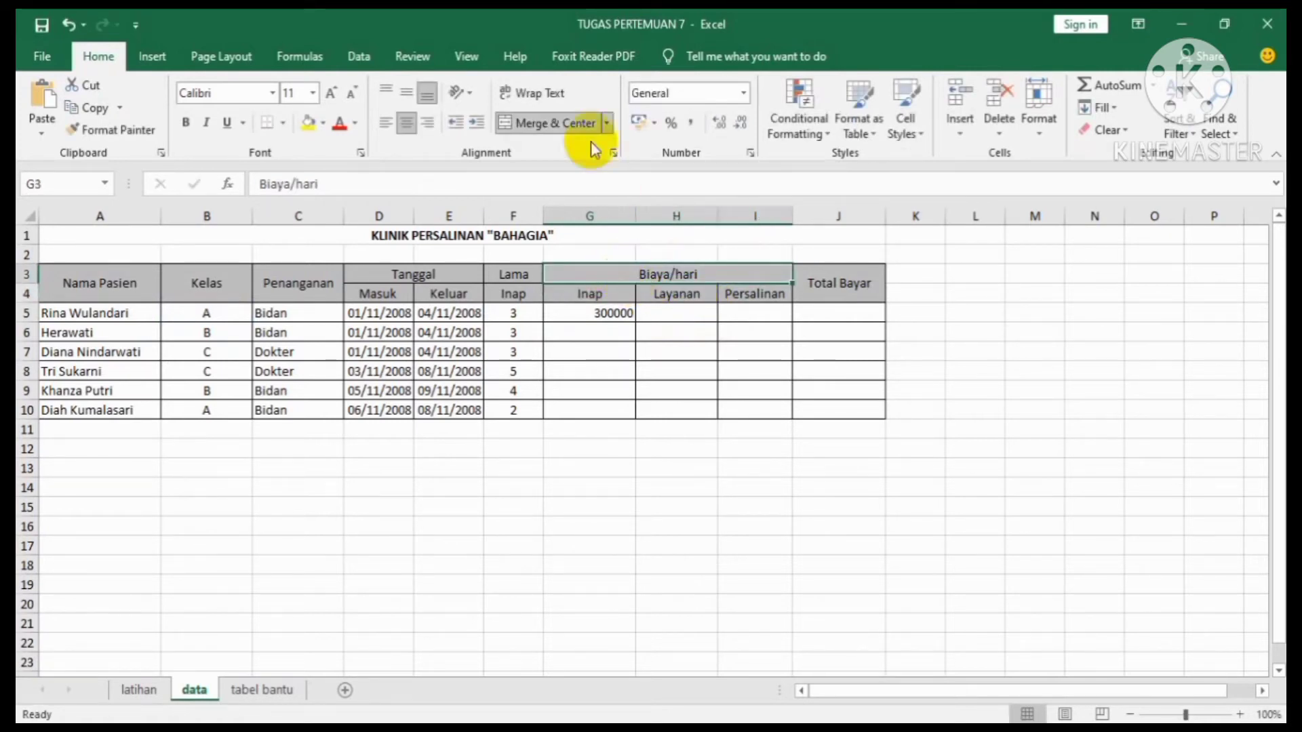
{"action": "left_click", "coordinate": [573, 123]}
{"action": "left_click_drag", "start_coordinate": [597, 275], "coordinate": [643, 272]}
{"action": "left_click", "coordinate": [532, 128]}
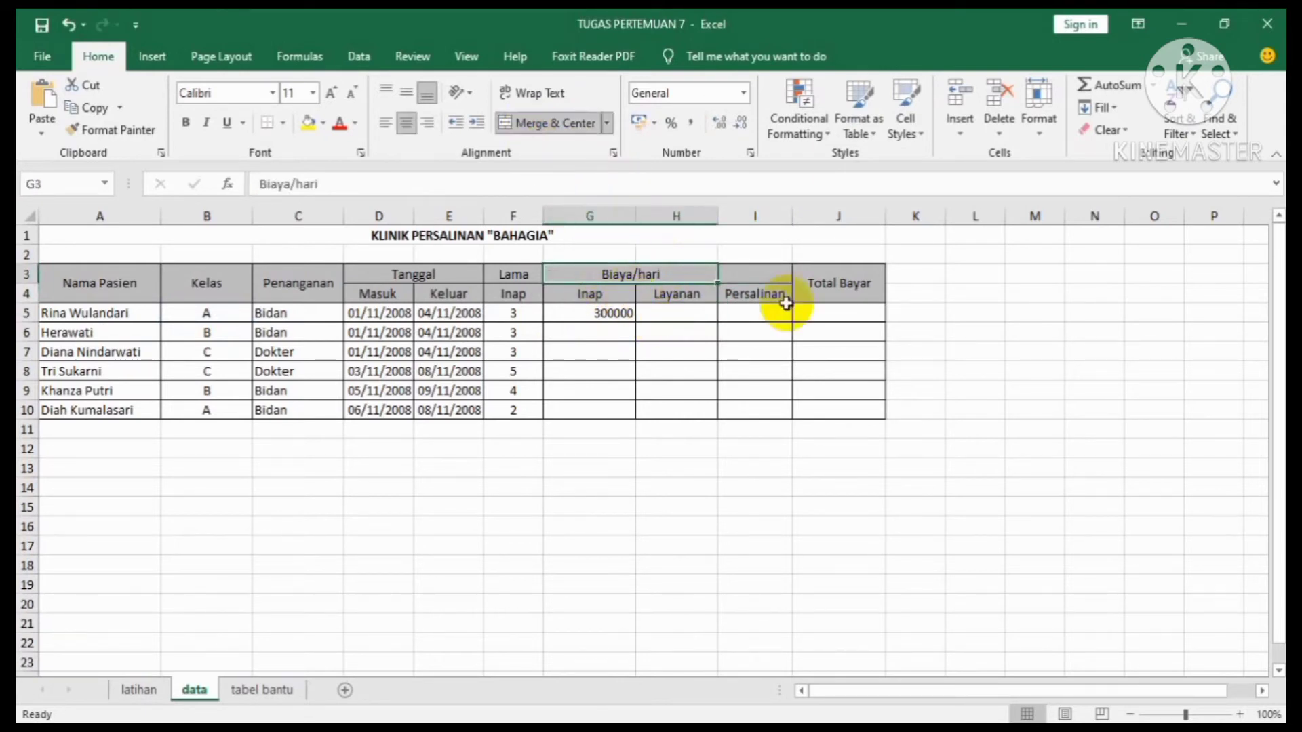
Step: Enter a separate heading Biaya in I3 above Persalinan
{"action": "left_click", "coordinate": [751, 271]}
{"action": "type", "text": "Biaya"}
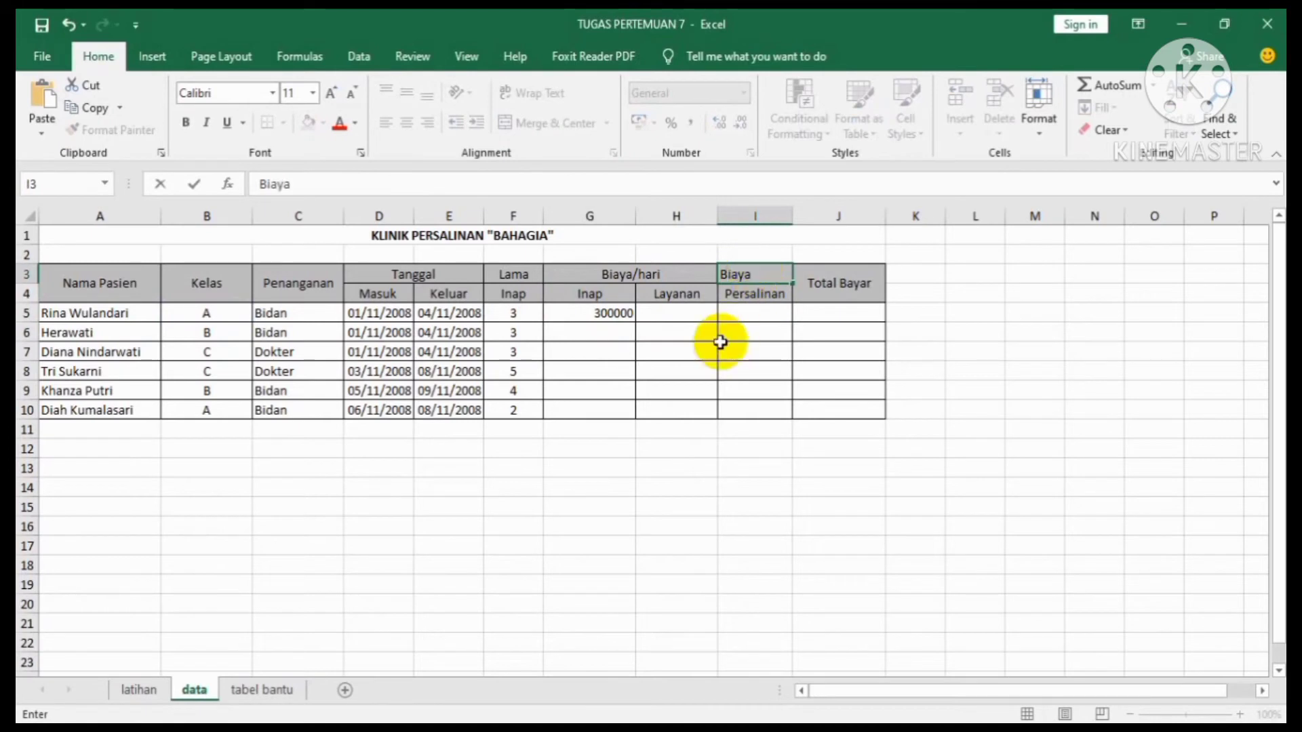
{"action": "key", "text": "Return"}
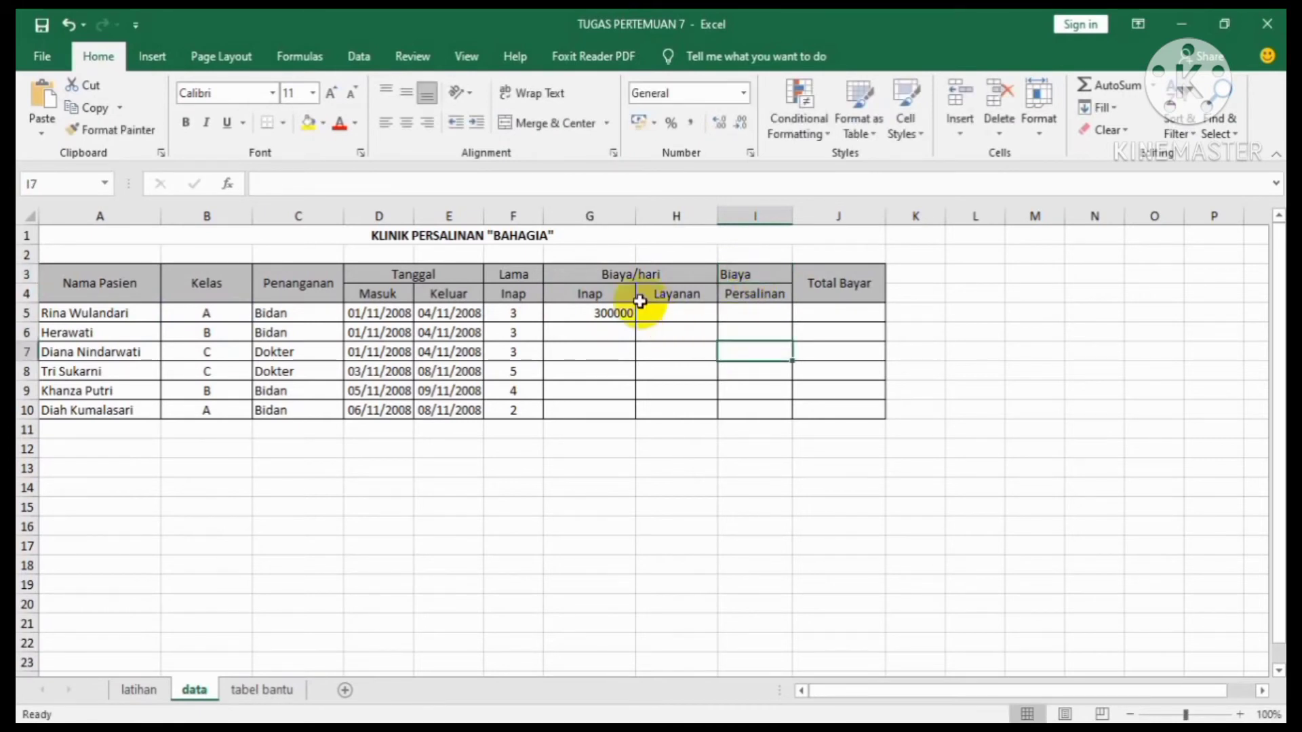
Step: Look up the first patient's Layanan cost in H5 by class with =VLOOKUP(B5;tabelA;3;FALSE)
{"action": "left_click", "coordinate": [673, 312]}
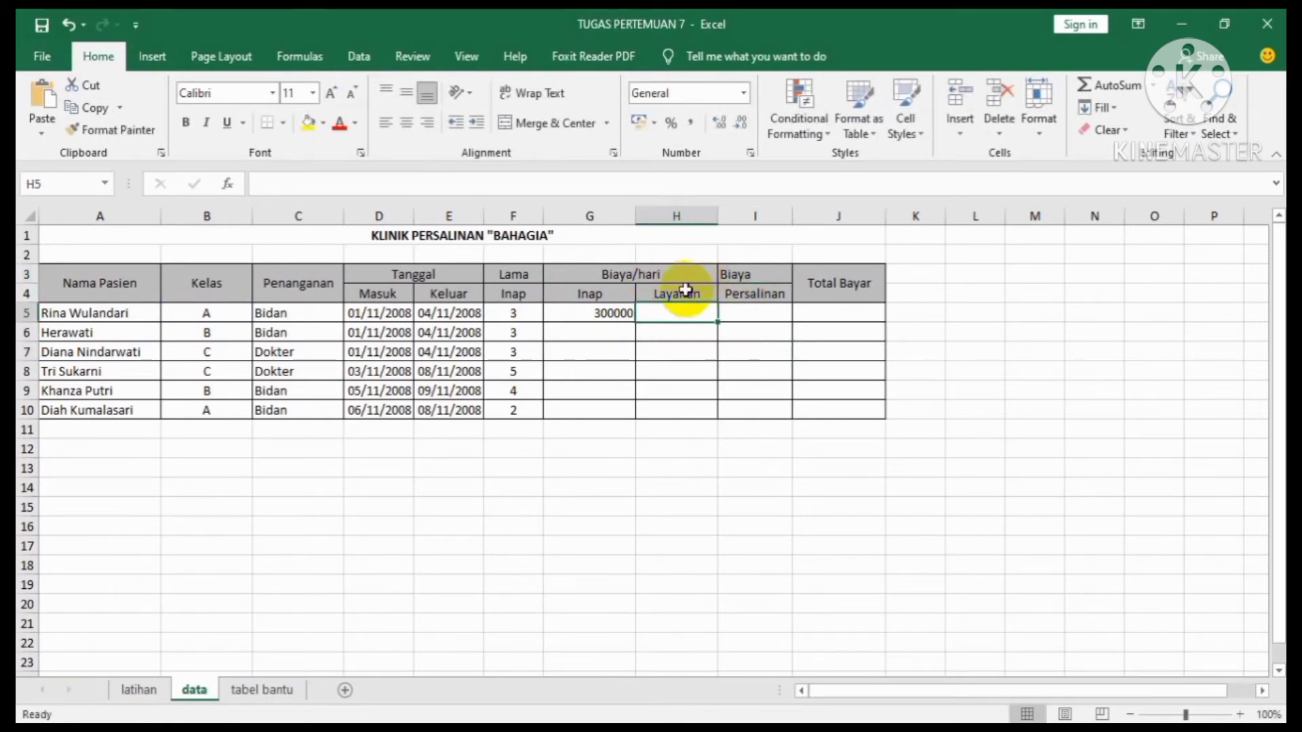
{"action": "left_click", "coordinate": [275, 699]}
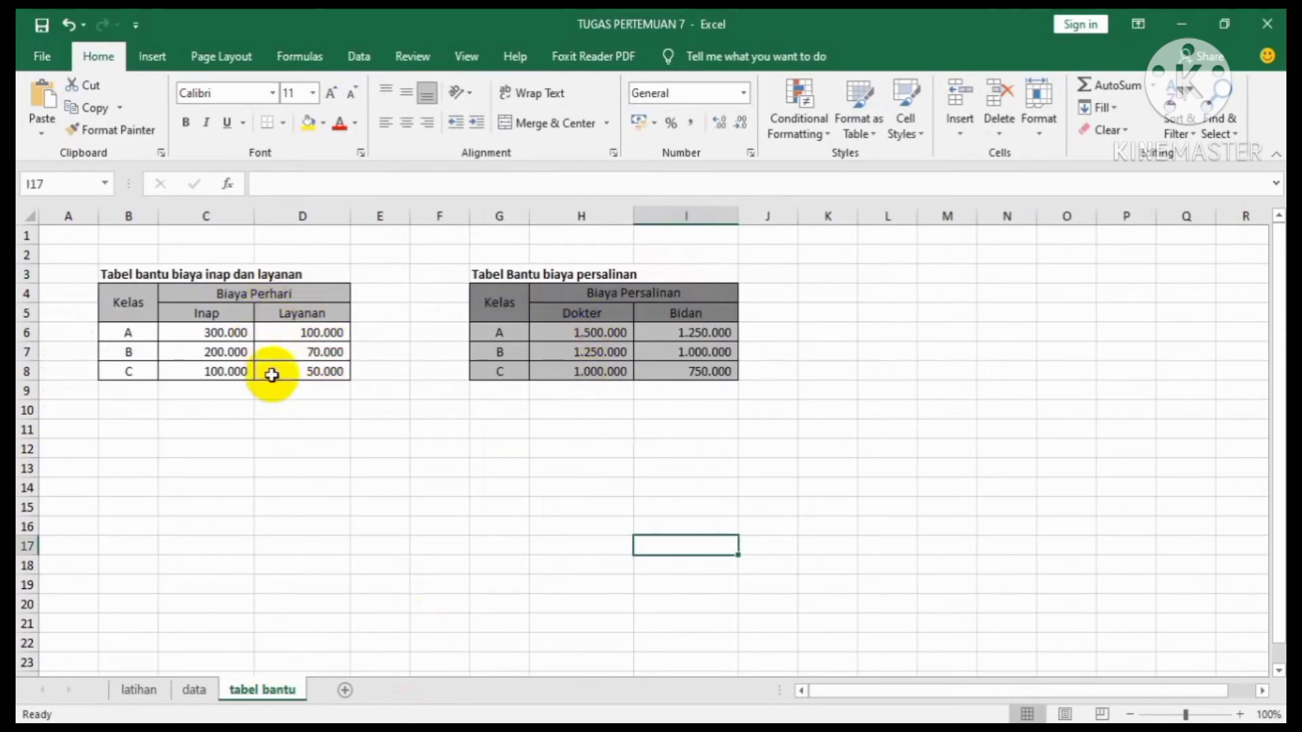
{"action": "left_click", "coordinate": [193, 689]}
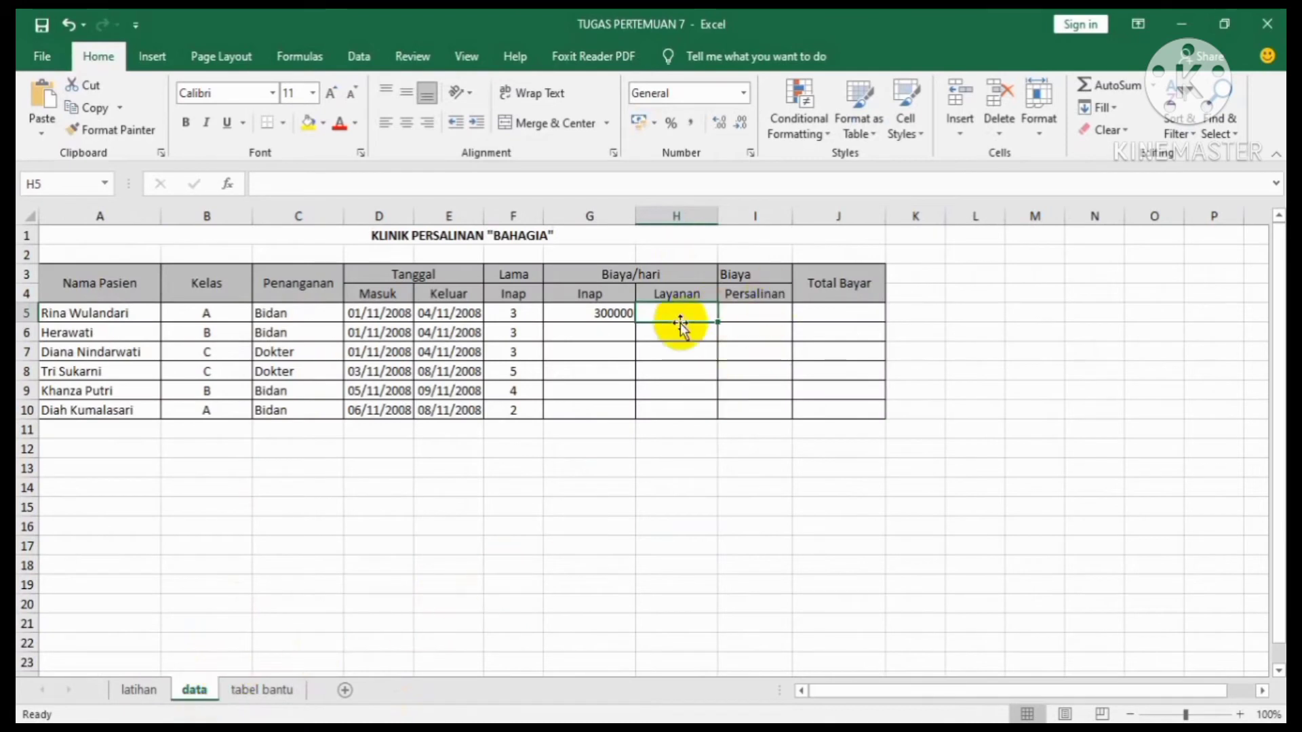
{"action": "type", "text": "="}
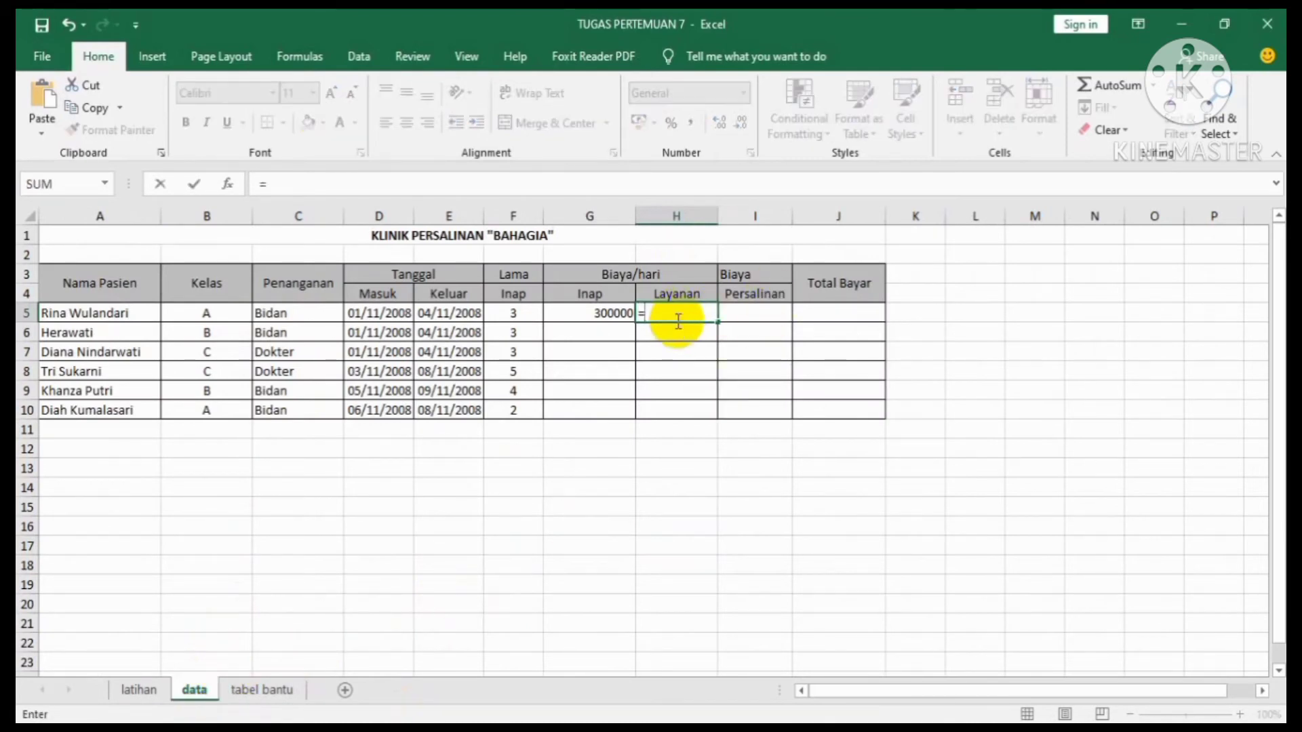
{"action": "type", "text": "vlookup("}
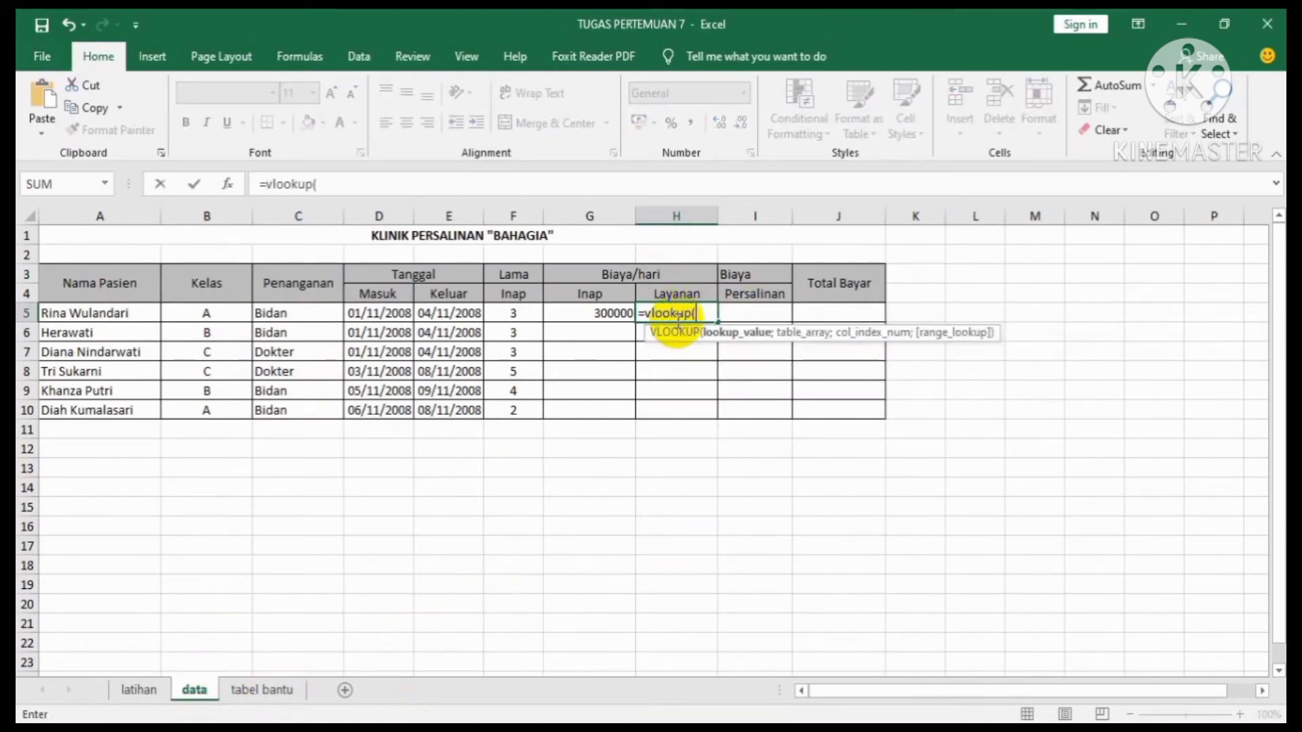
{"action": "left_click", "coordinate": [198, 315]}
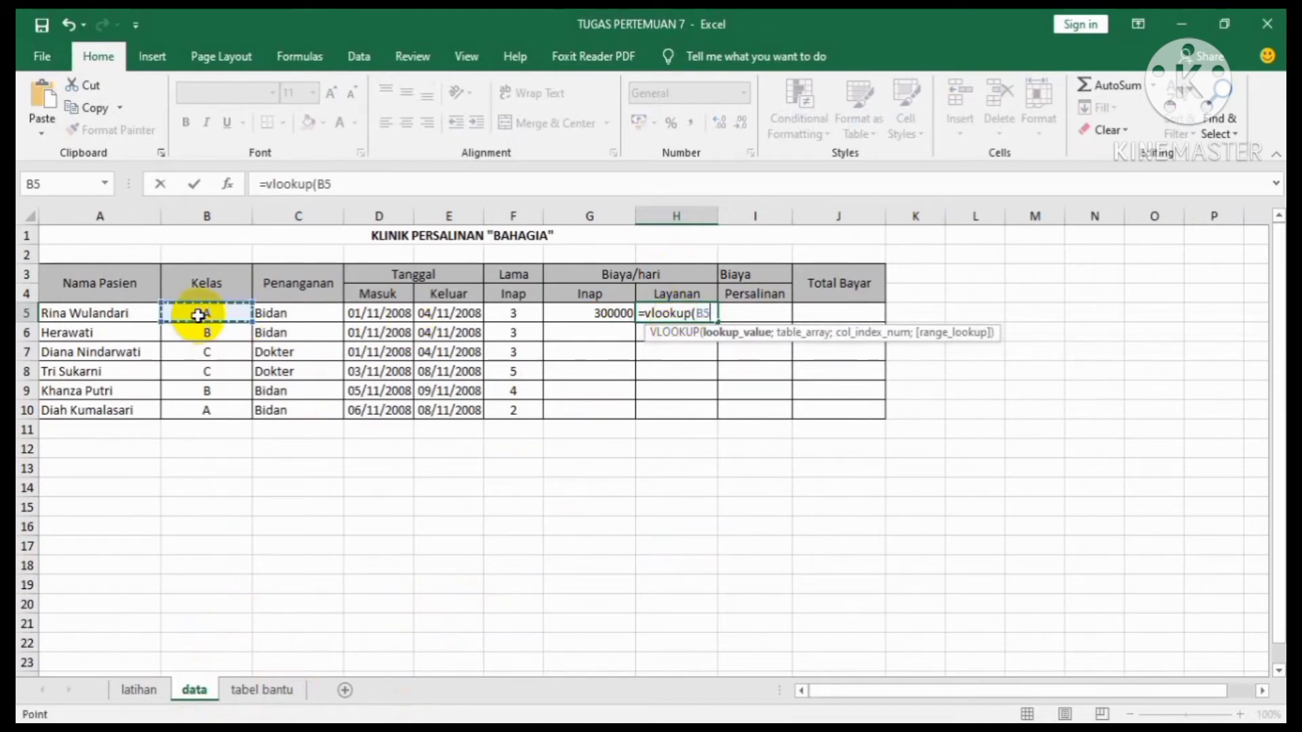
{"action": "type", "text": ";"}
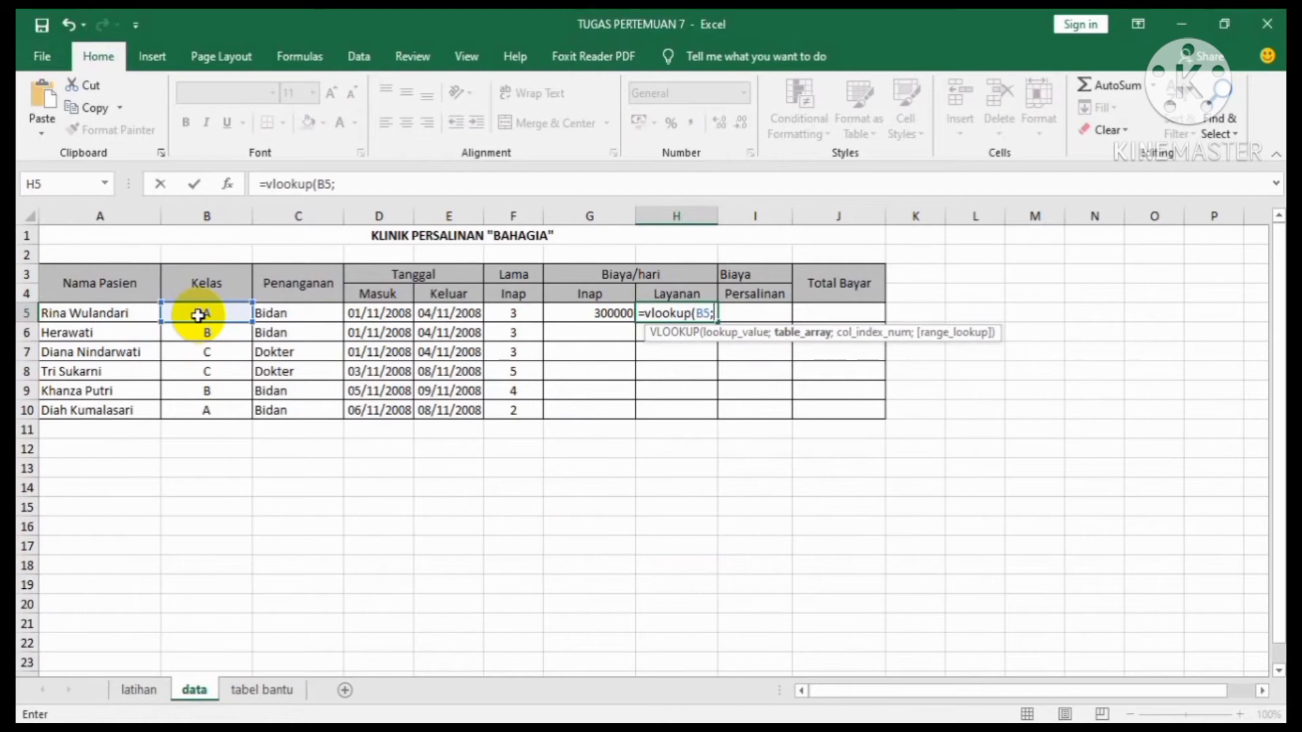
{"action": "type", "text": "tab"}
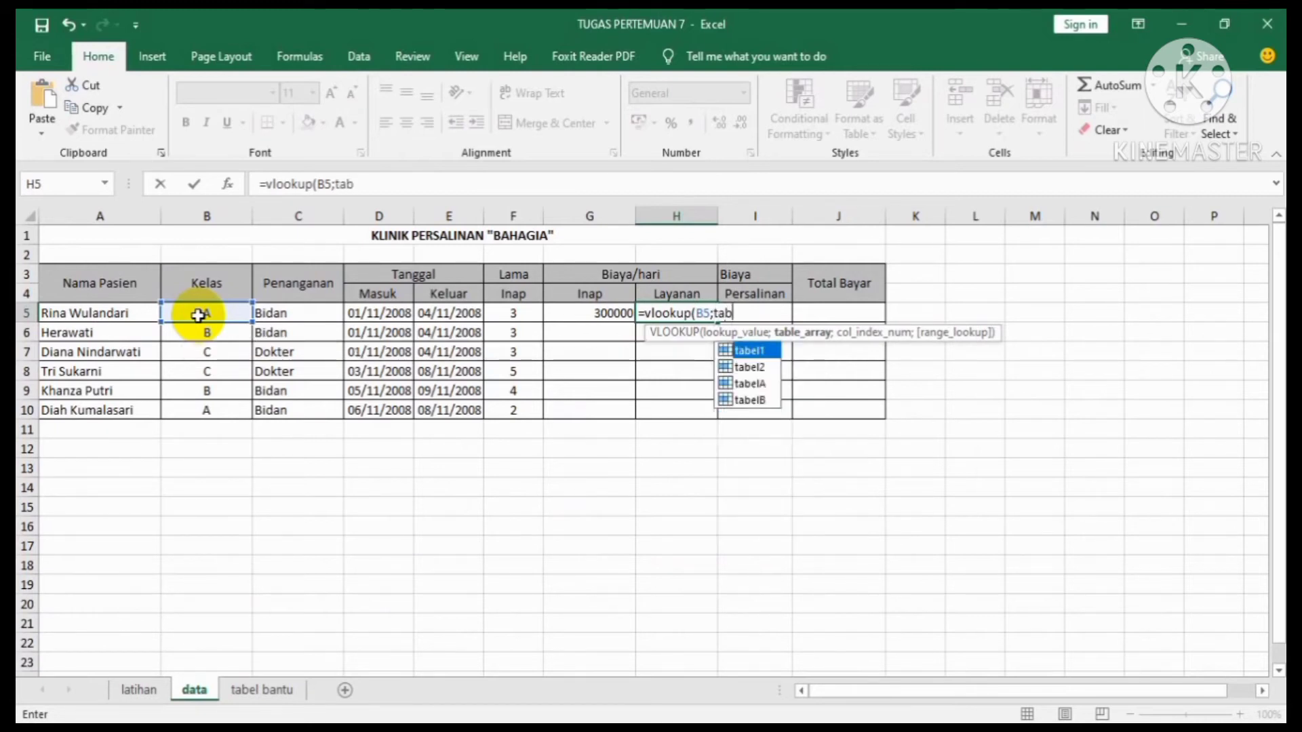
{"action": "type", "text": "el"}
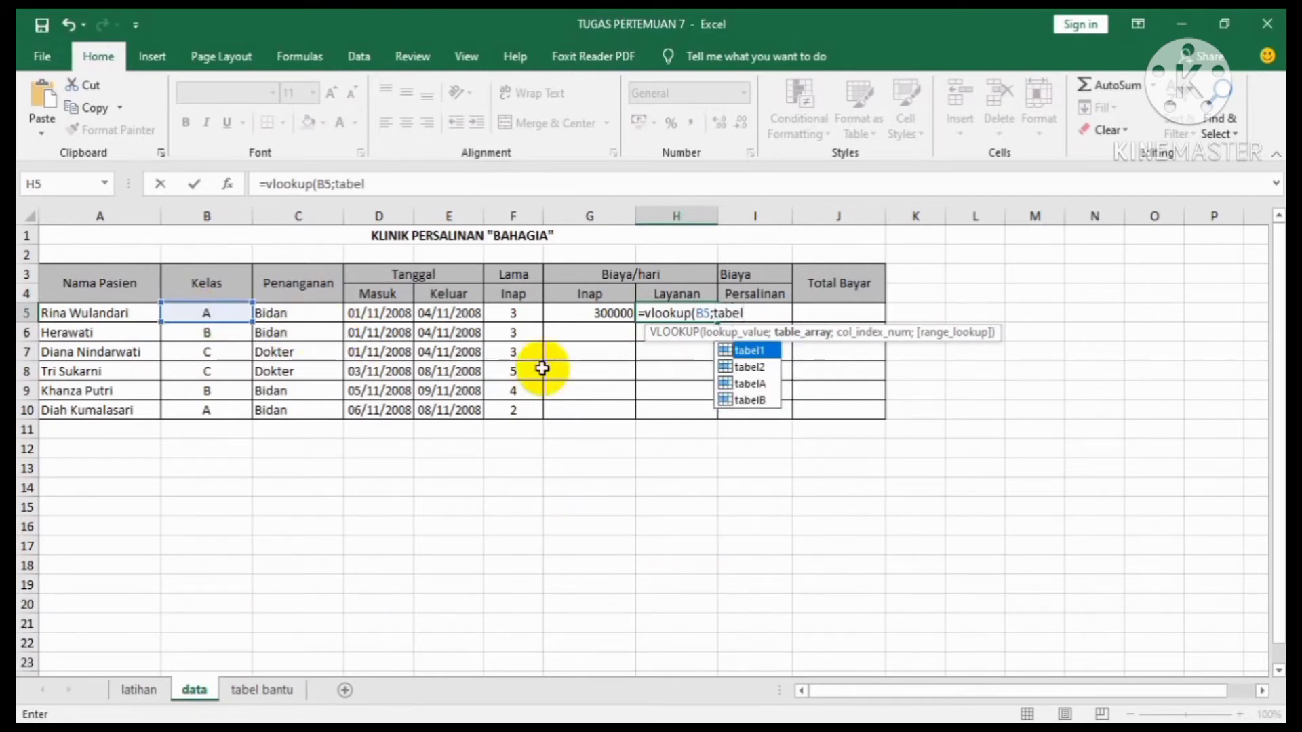
{"action": "double_click", "coordinate": [762, 381]}
{"action": "type", "text": ";"}
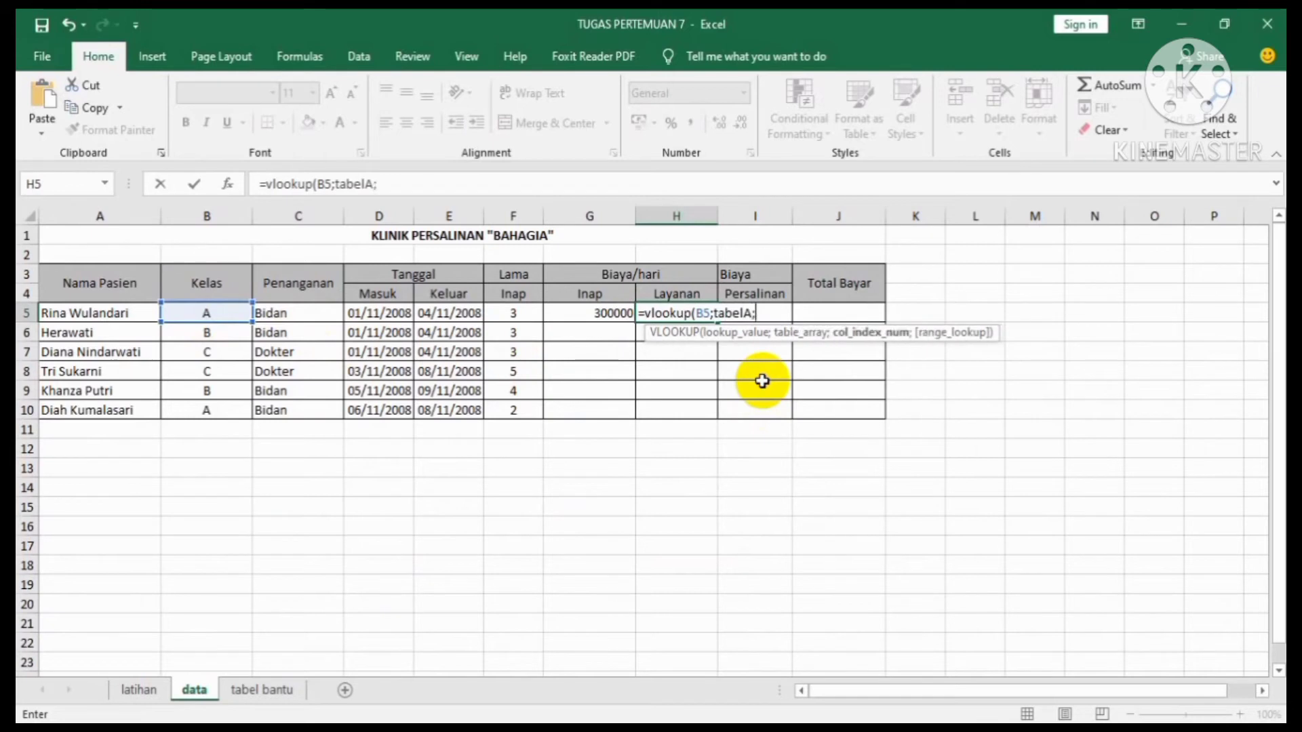
{"action": "type", "text": "3;false"}
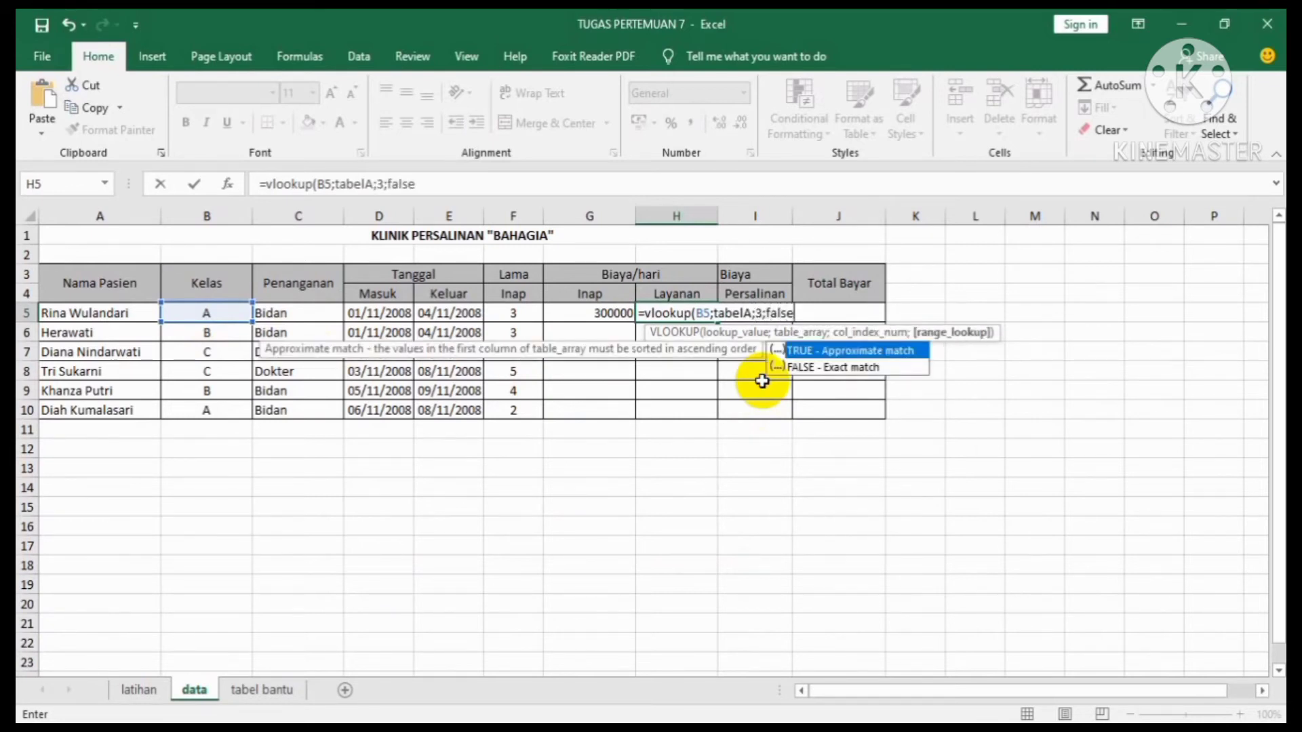
{"action": "type", "text": ")"}
{"action": "key", "text": "Return"}
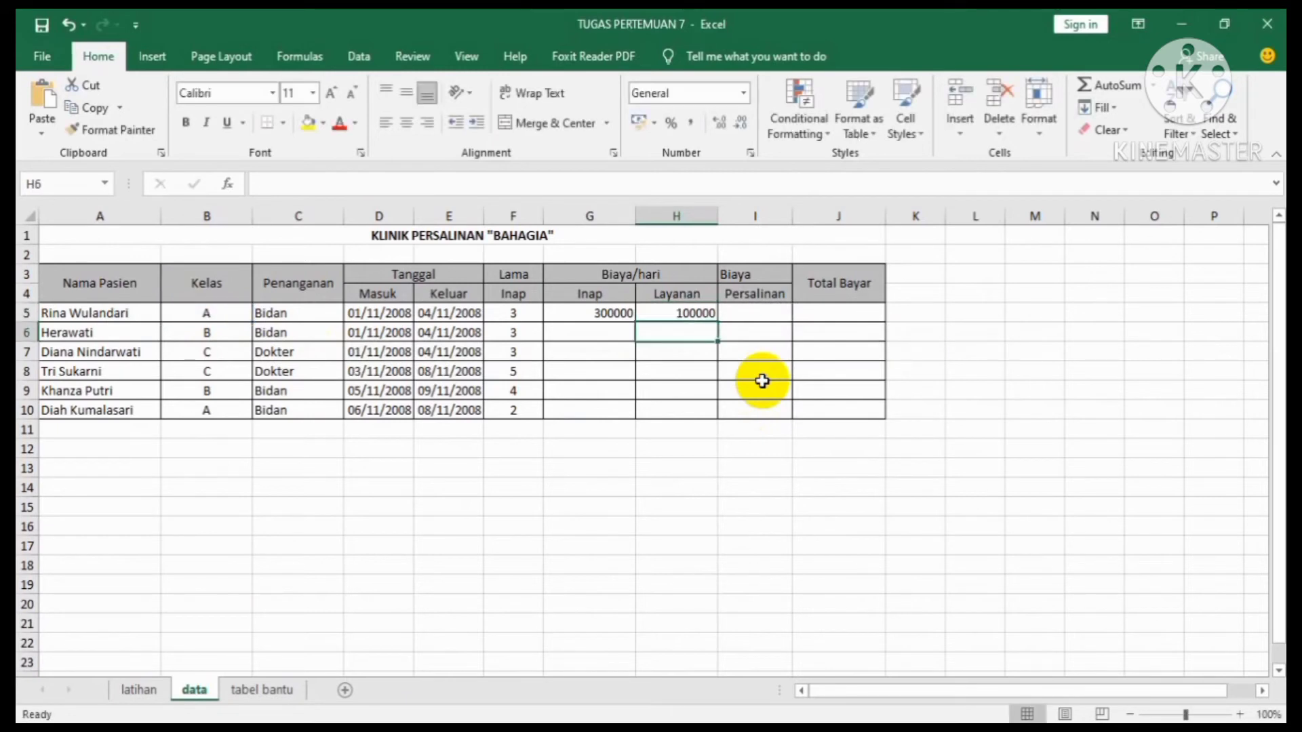
Step: Examine the classes and the Dokter and Bidan cost columns of the persalinan helper table on the tabel bantu sheet, then return to the data sheet
{"action": "left_click", "coordinate": [701, 313]}
{"action": "left_click", "coordinate": [283, 676]}
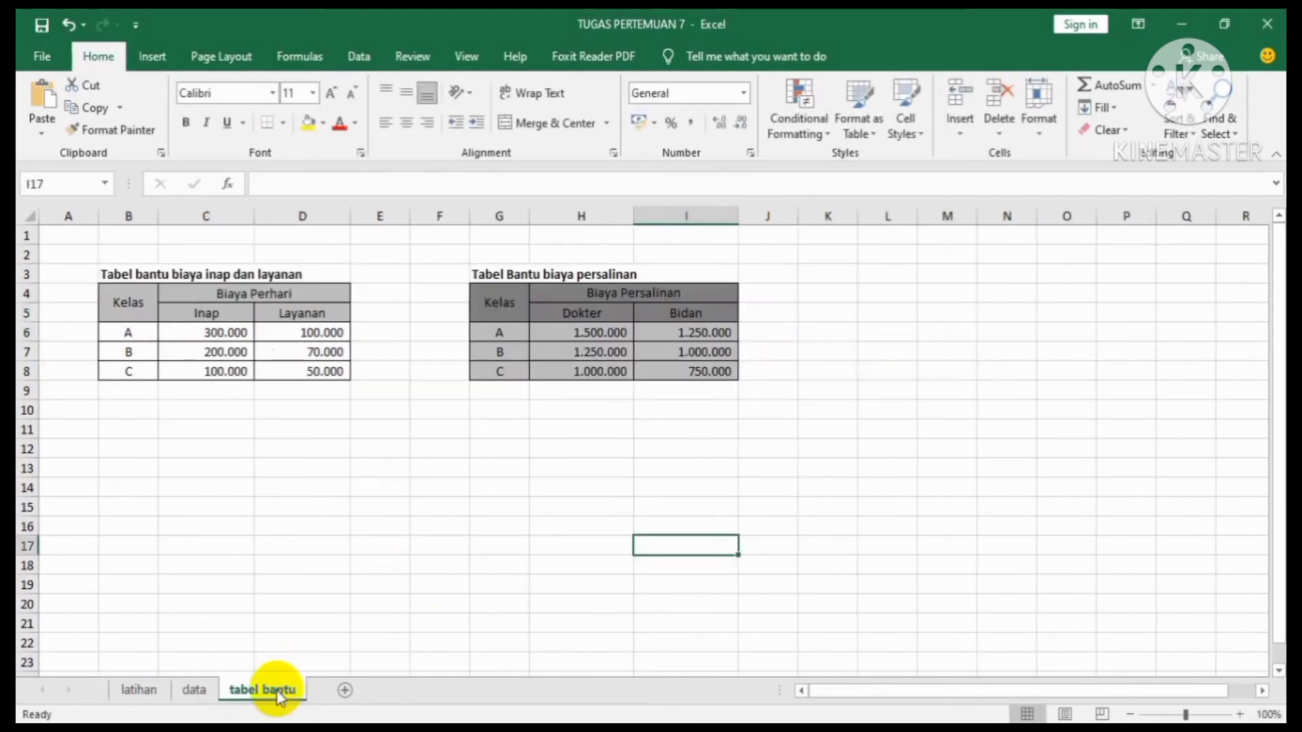
{"action": "left_click", "coordinate": [594, 354]}
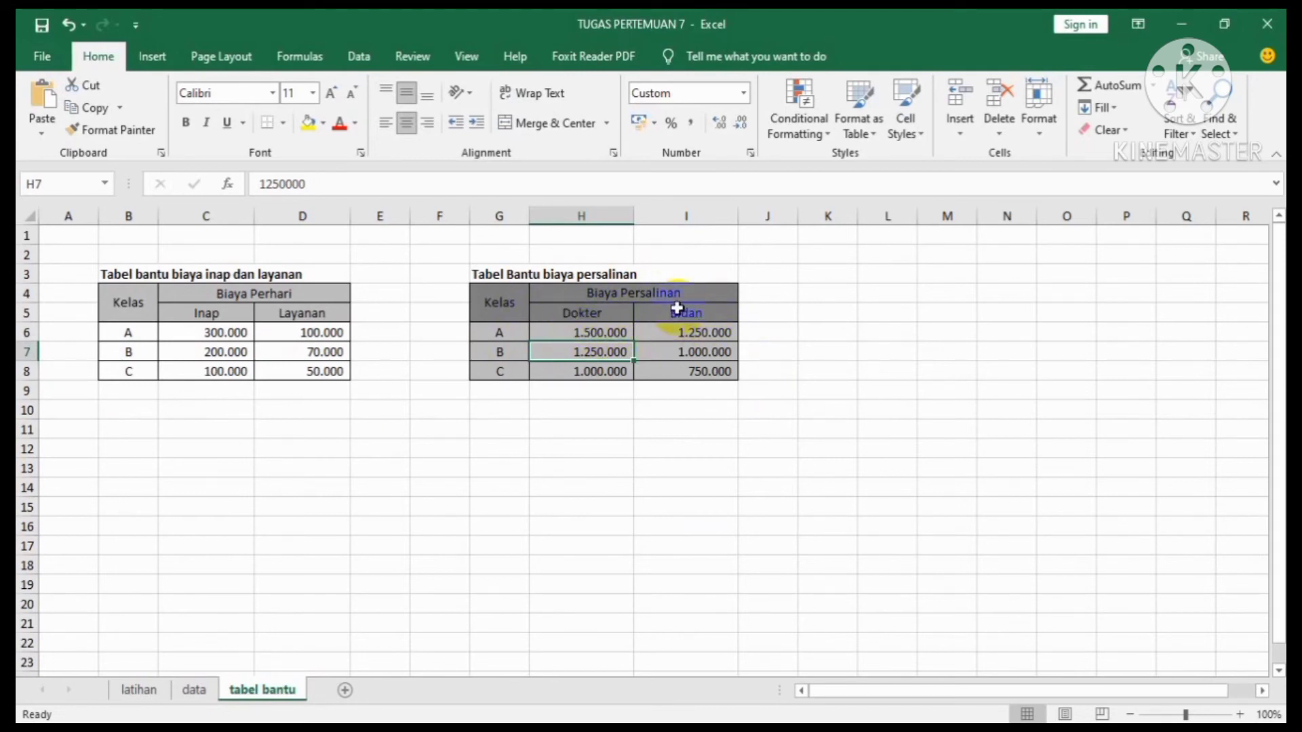
{"action": "left_click_drag", "start_coordinate": [502, 331], "coordinate": [509, 373]}
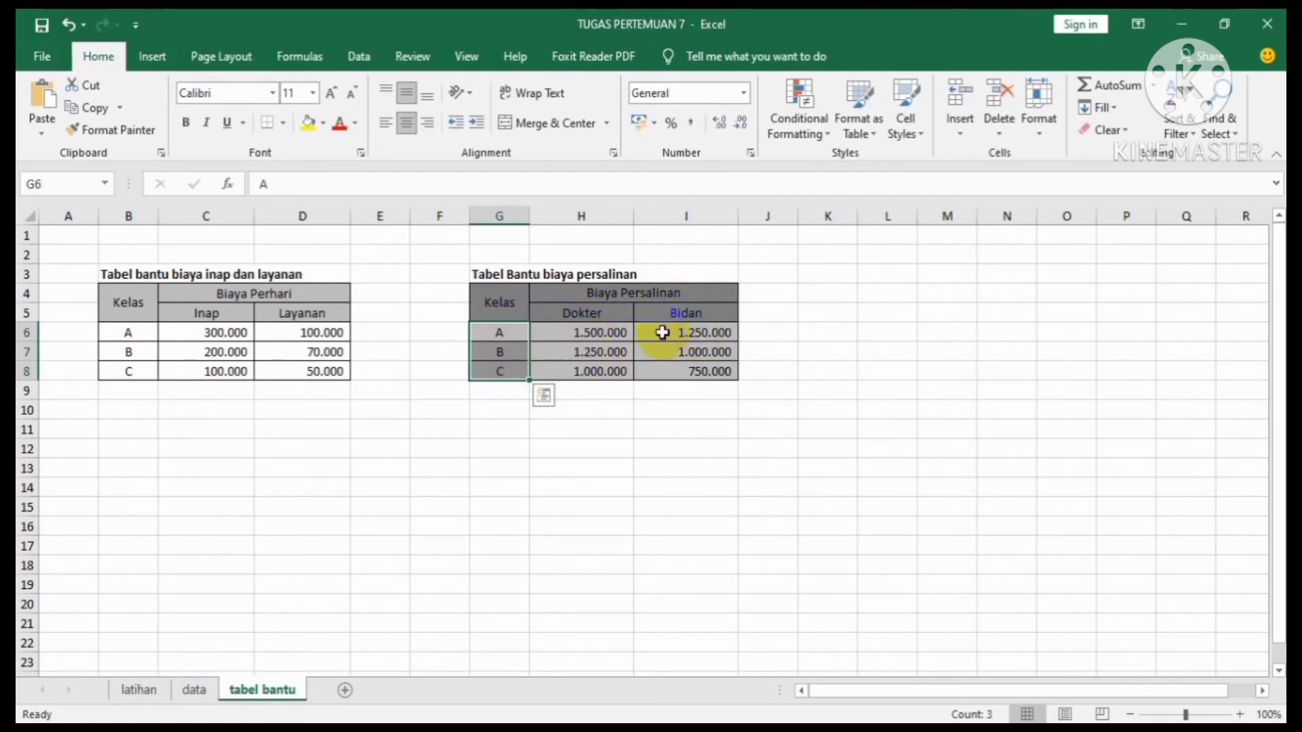
{"action": "left_click_drag", "start_coordinate": [499, 332], "coordinate": [683, 370]}
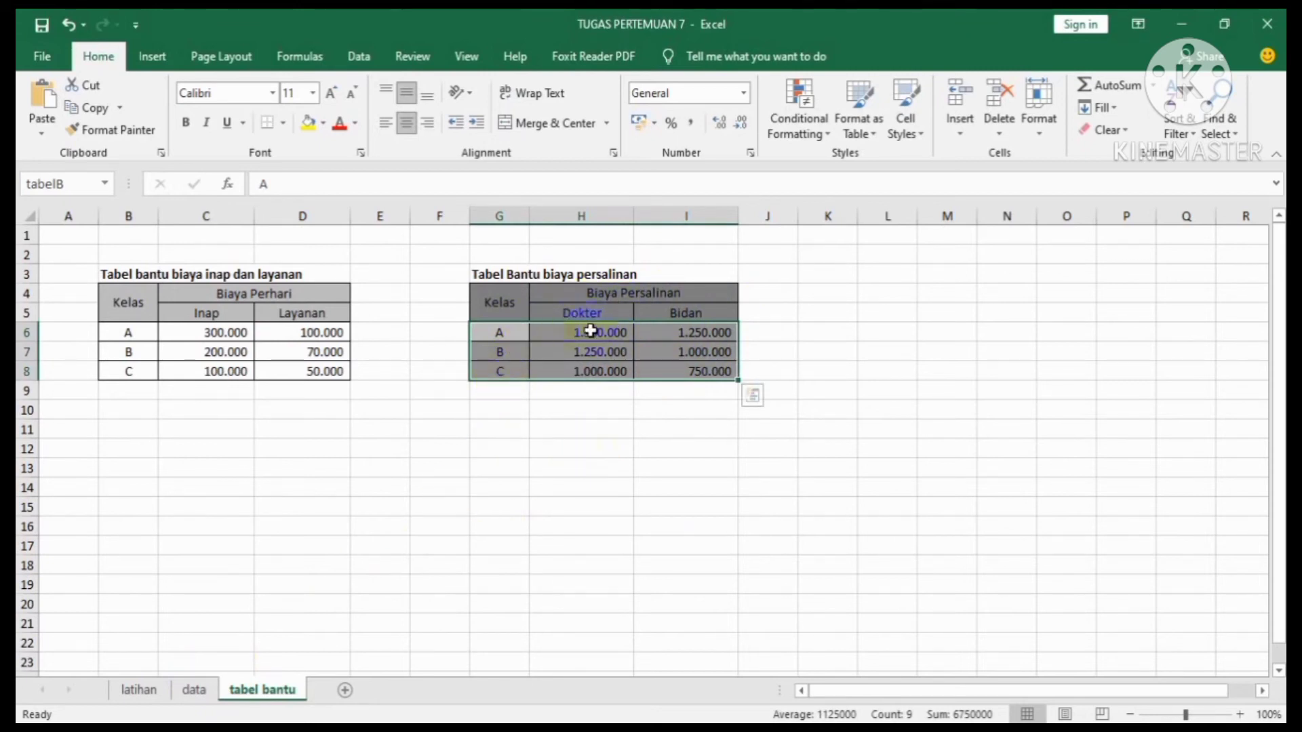
{"action": "left_click", "coordinate": [195, 690]}
{"action": "left_click", "coordinate": [772, 315]}
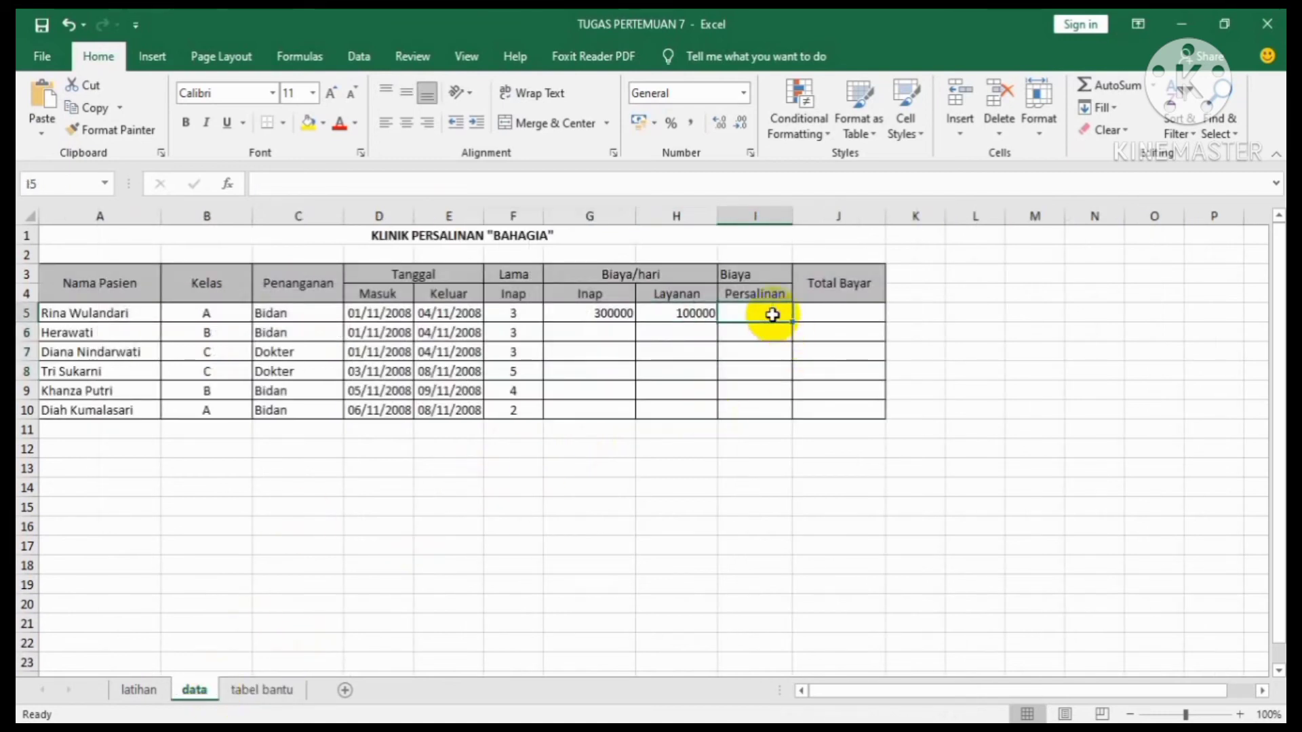
{"action": "type", "text": "="}
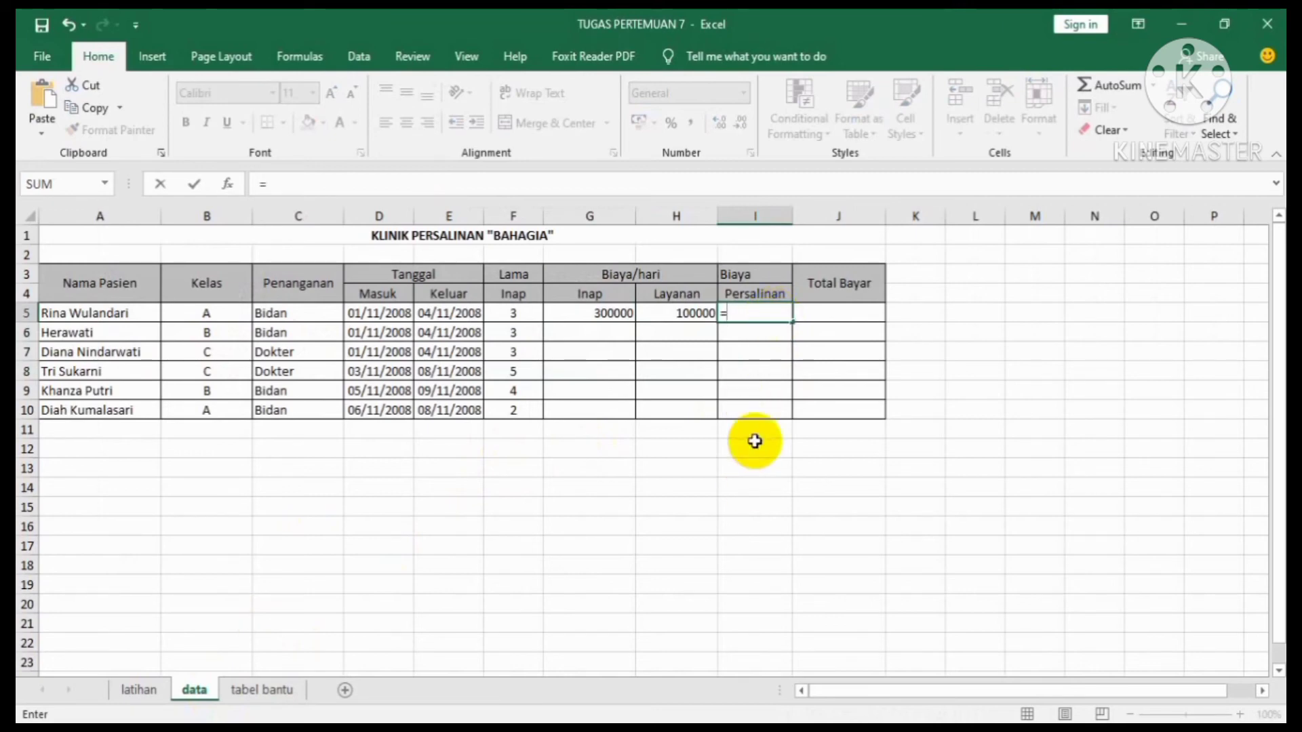
{"action": "key", "text": "BackSpace"}
{"action": "left_click", "coordinate": [763, 603]}
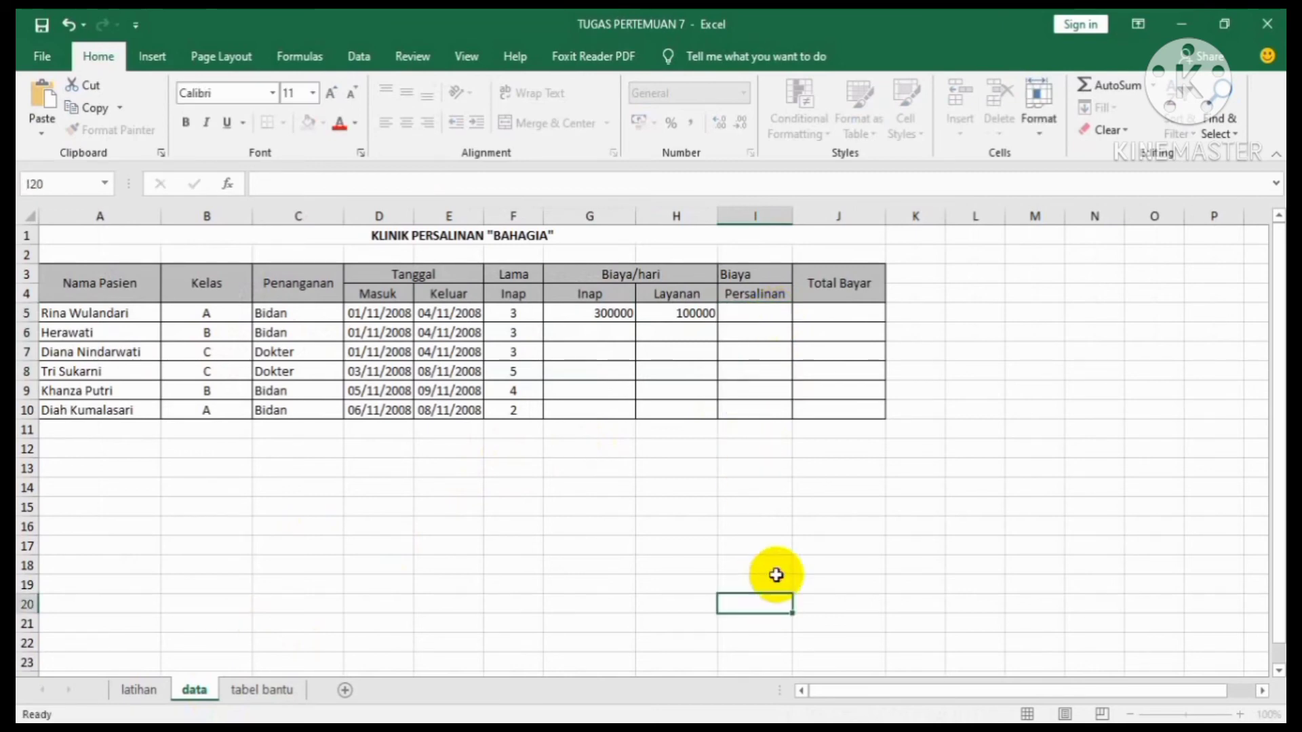
Step: Start an IF formula in the first patient's Persalinan cell I5, testing whether the Penanganan in C5 equals Dokter
{"action": "scroll", "coordinate": [779, 552], "scroll_direction": "up", "scroll_amount": 3}
{"action": "scroll", "coordinate": [782, 555], "scroll_direction": "up", "scroll_amount": 1}
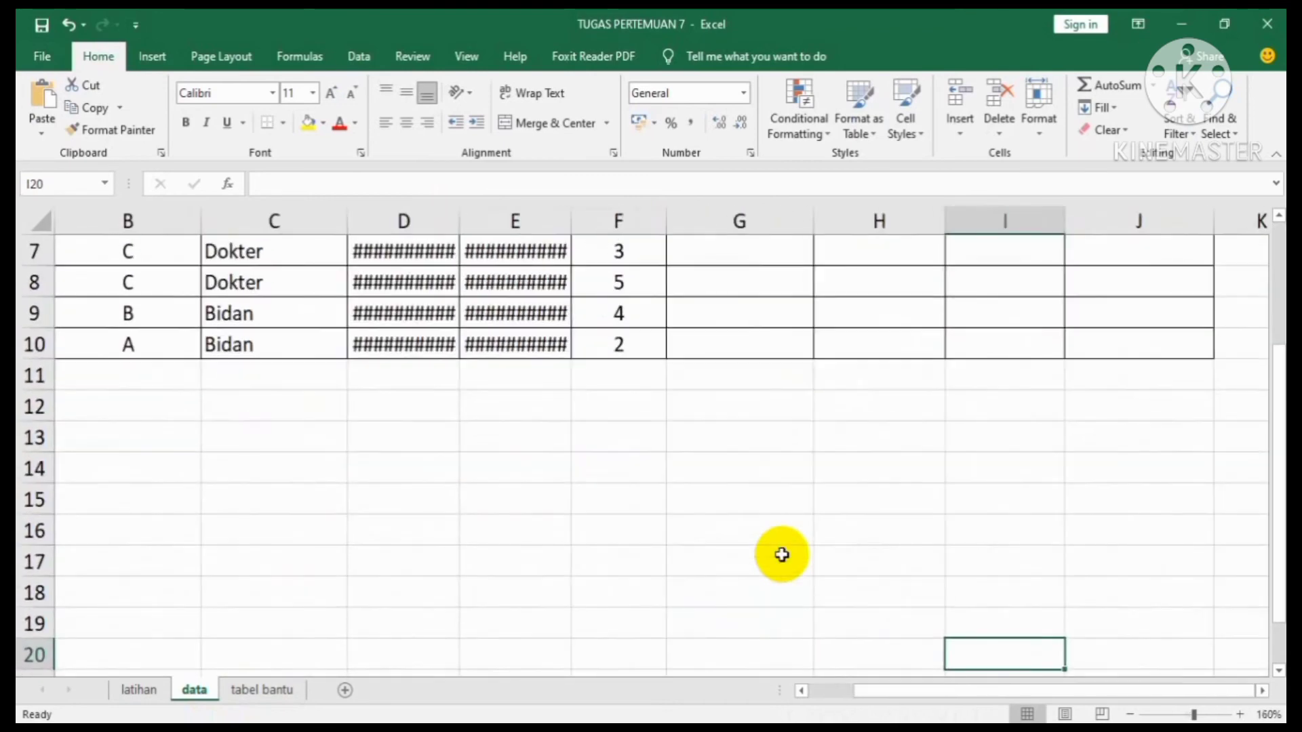
{"action": "scroll", "coordinate": [782, 555], "scroll_direction": "down", "scroll_amount": 1}
{"action": "left_click_drag", "start_coordinate": [1270, 539], "coordinate": [1279, 417]}
{"action": "left_click", "coordinate": [876, 359]}
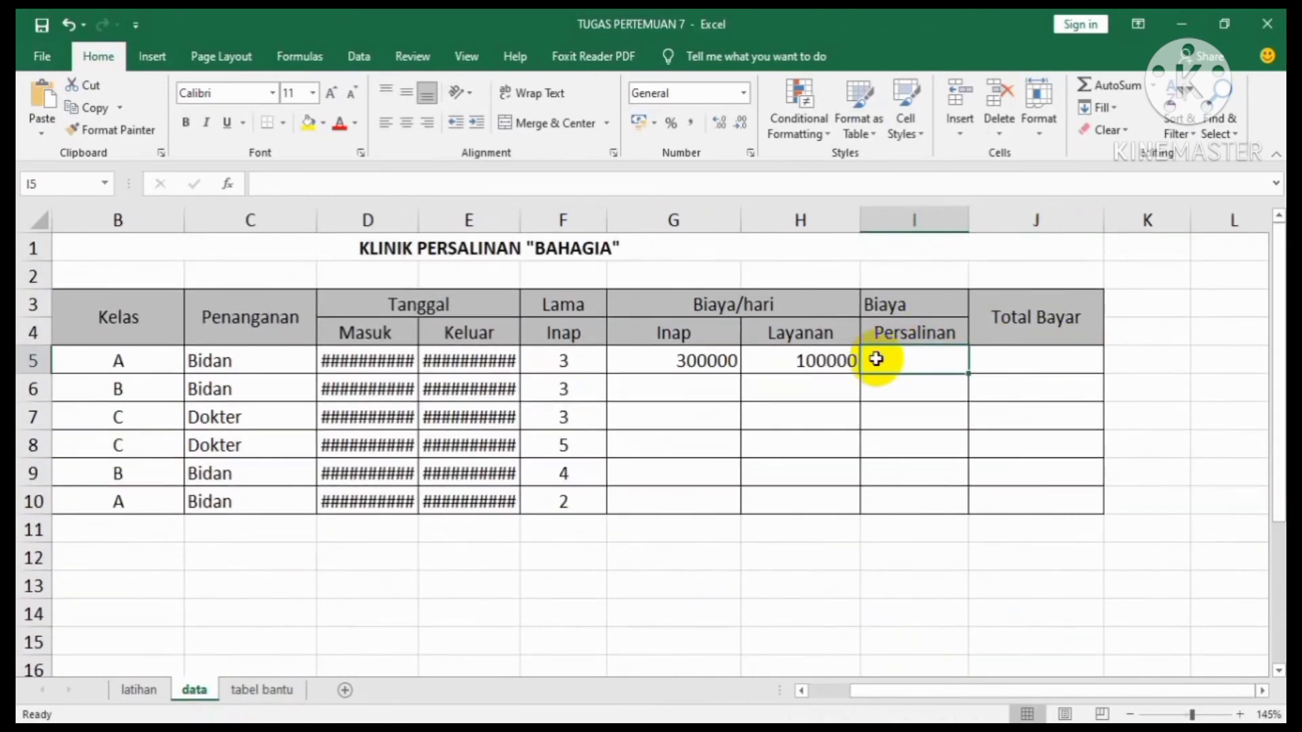
{"action": "type", "text": "=if("}
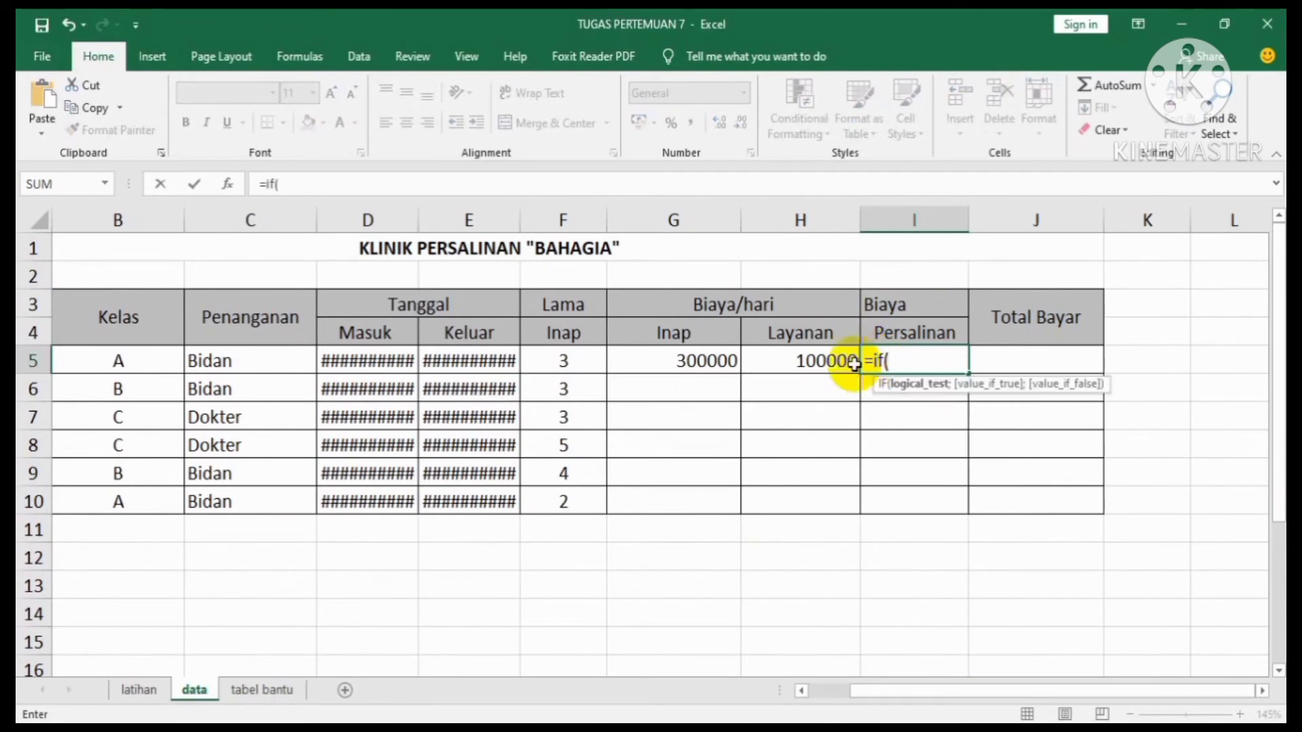
{"action": "left_click", "coordinate": [246, 359]}
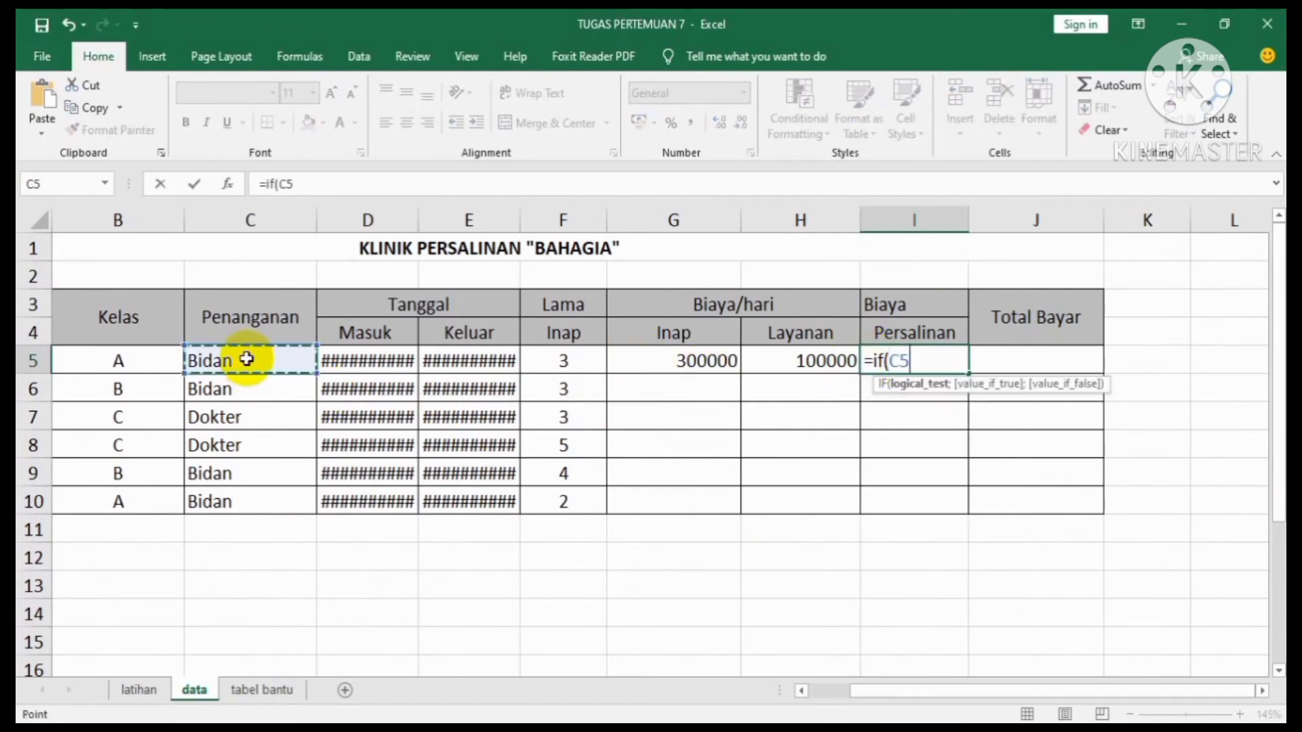
{"action": "type", "text": "=Dok"}
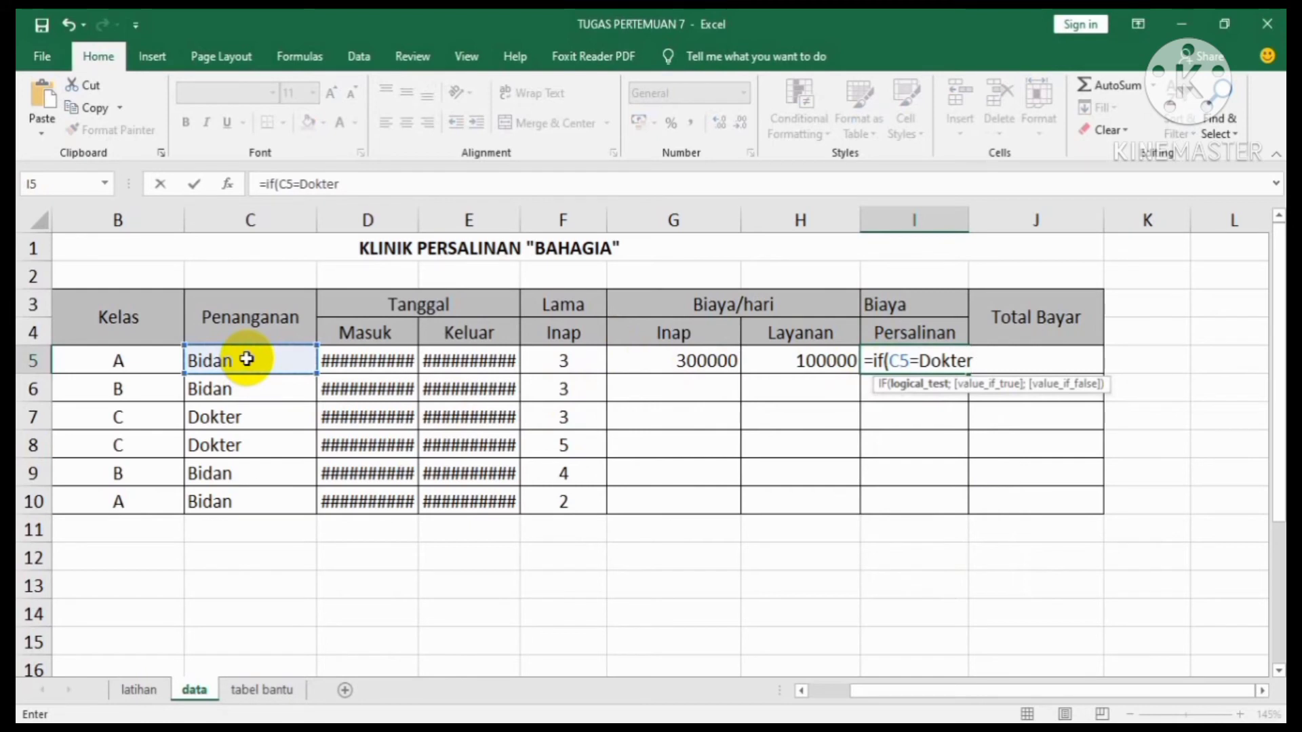
Step: Add vlookup(B5;tabelB;2;FALSE) to the I5 formula as the value returned when the Dokter test is true
{"action": "type", "text": "ter;vloo"}
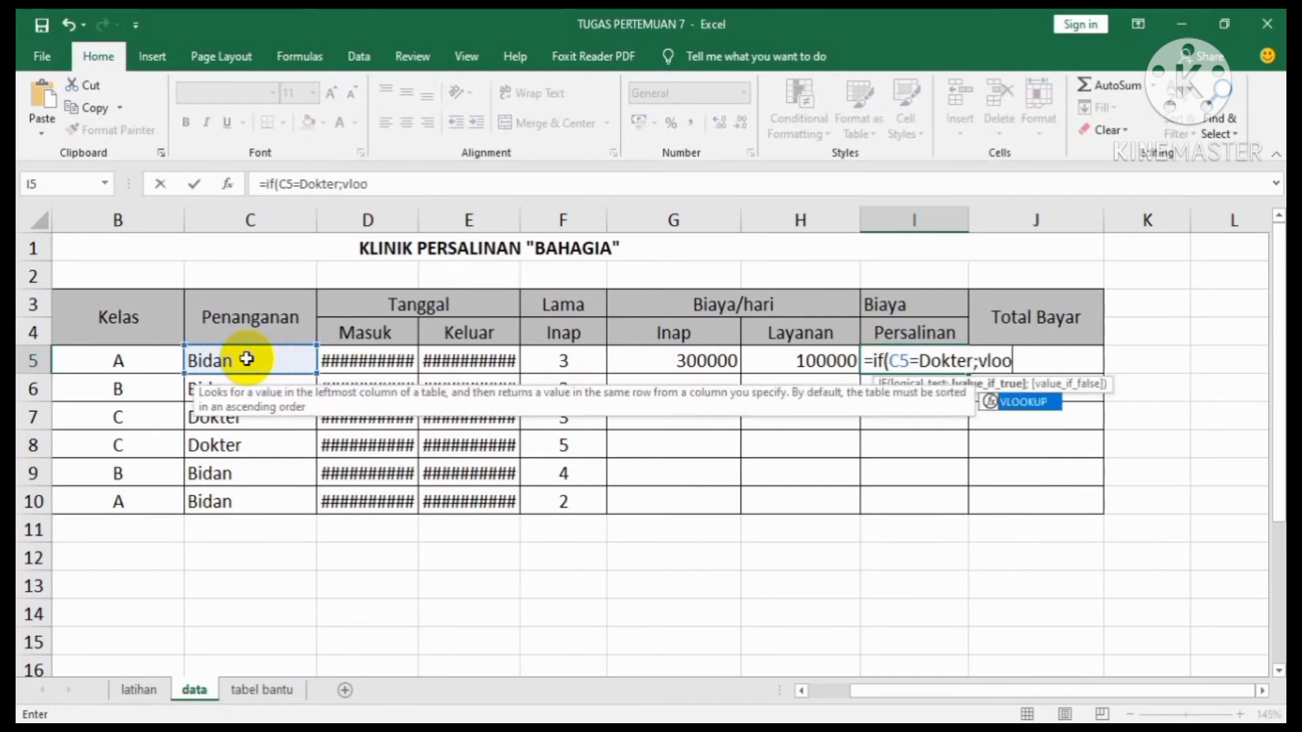
{"action": "type", "text": "kup("}
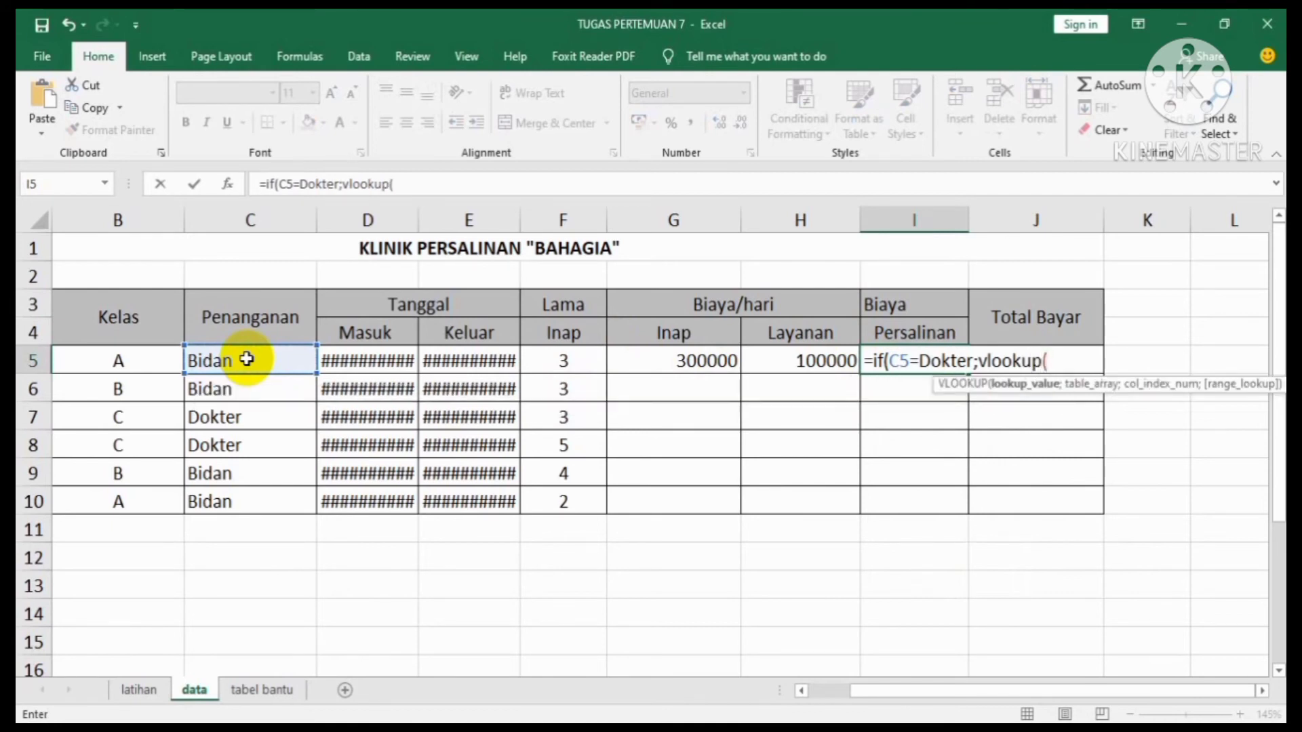
{"action": "left_click", "coordinate": [101, 363]}
{"action": "type", "text": ";"}
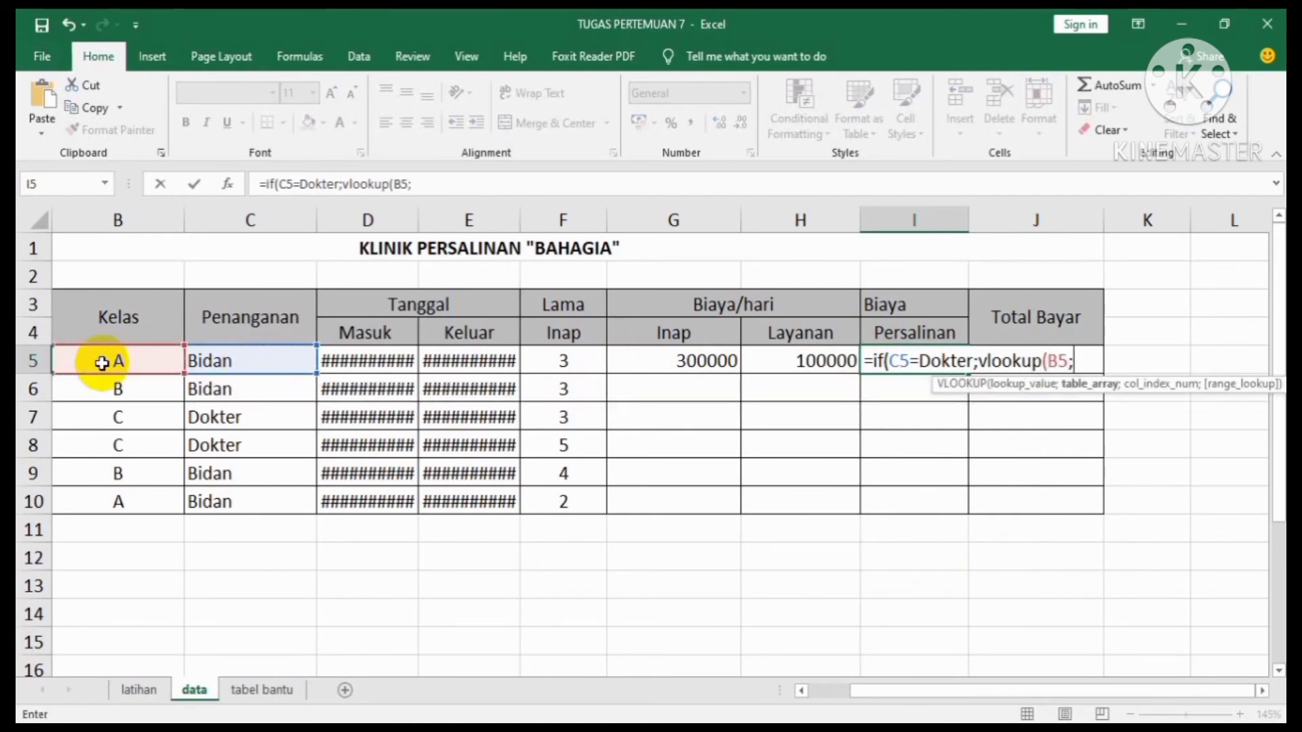
{"action": "type", "text": "tab"}
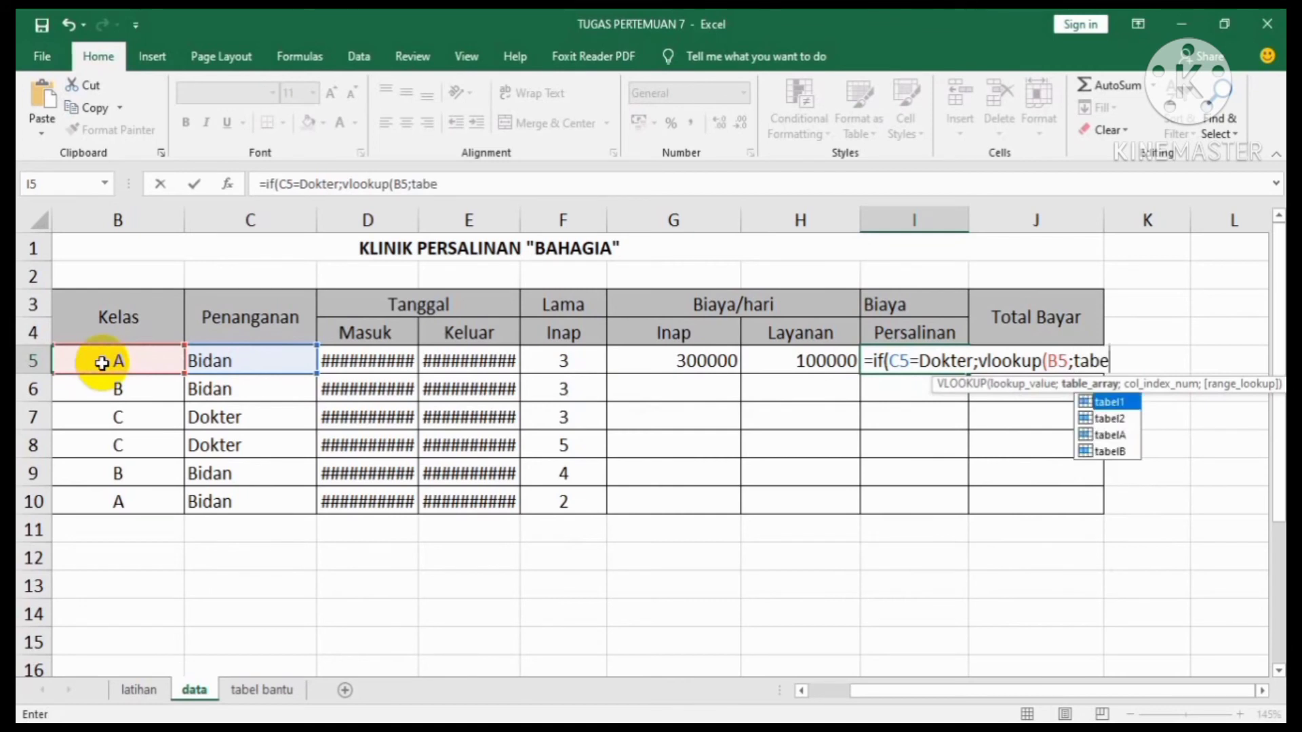
{"action": "type", "text": "e"}
{"action": "double_click", "coordinate": [1107, 450]}
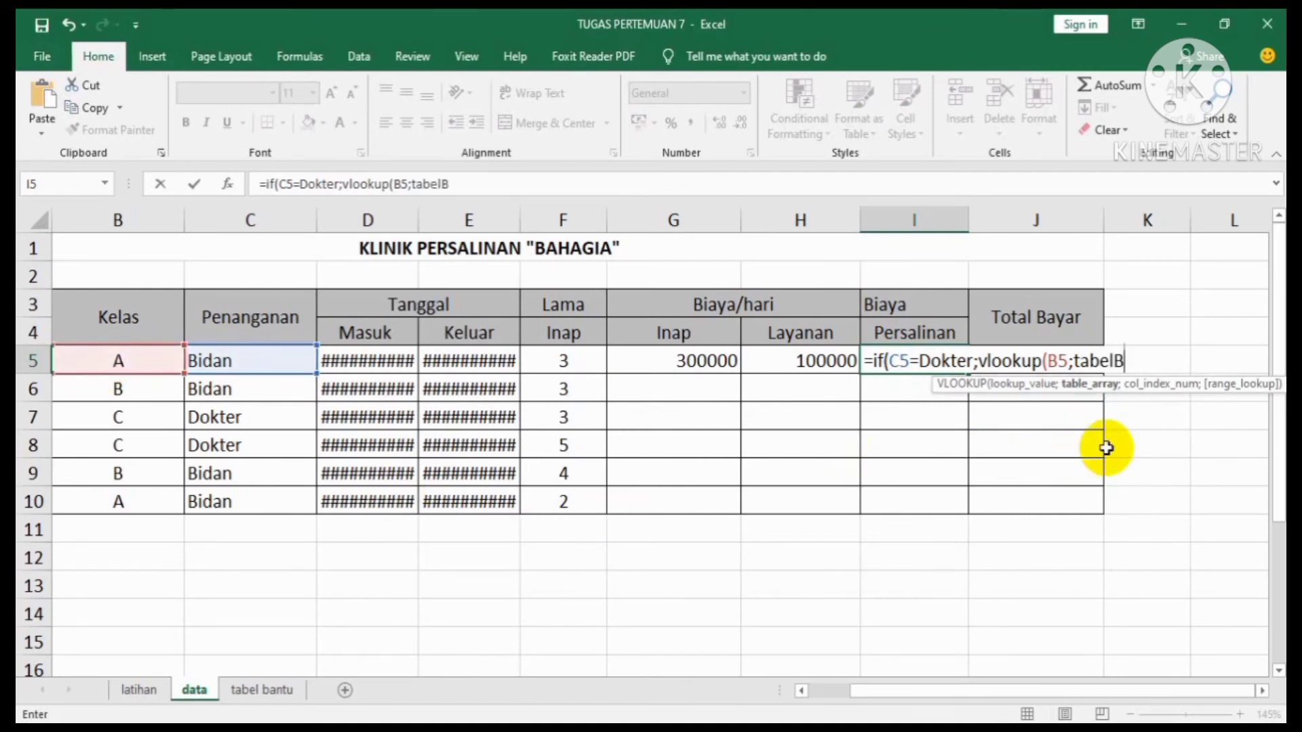
{"action": "type", "text": ";"}
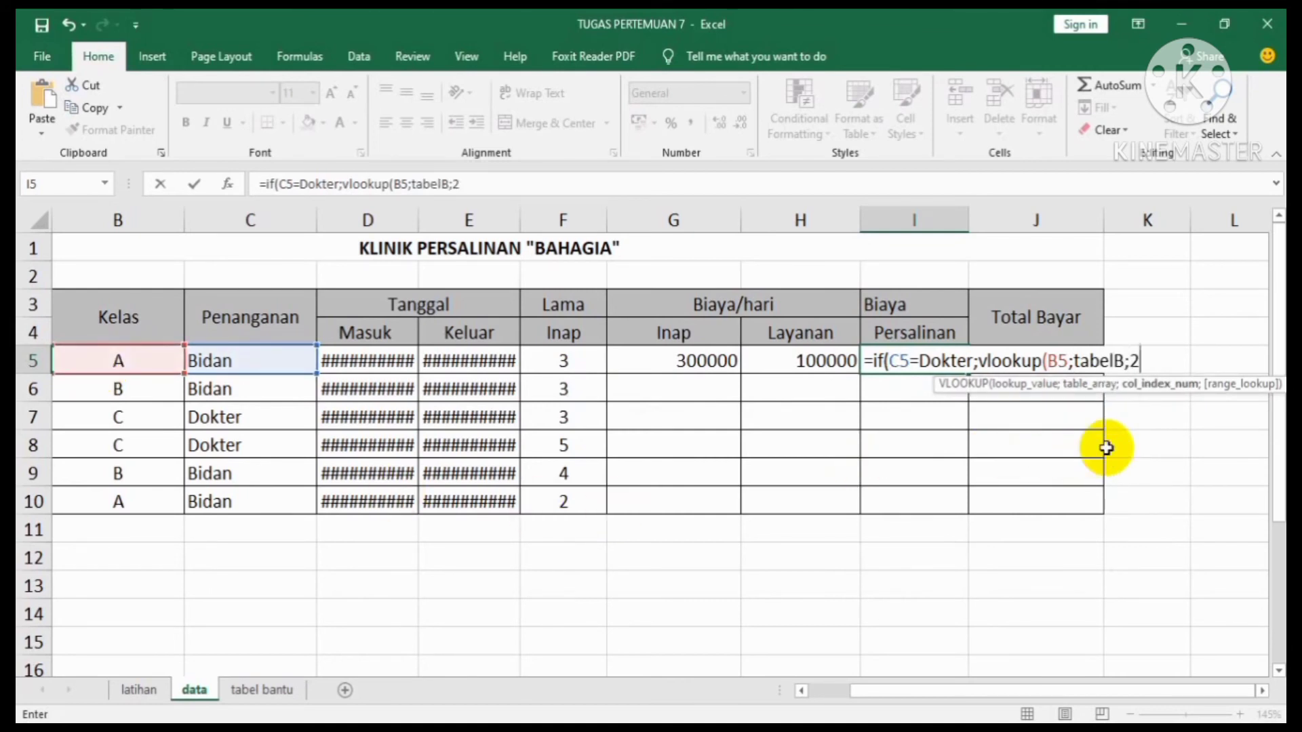
{"action": "type", "text": "2;"}
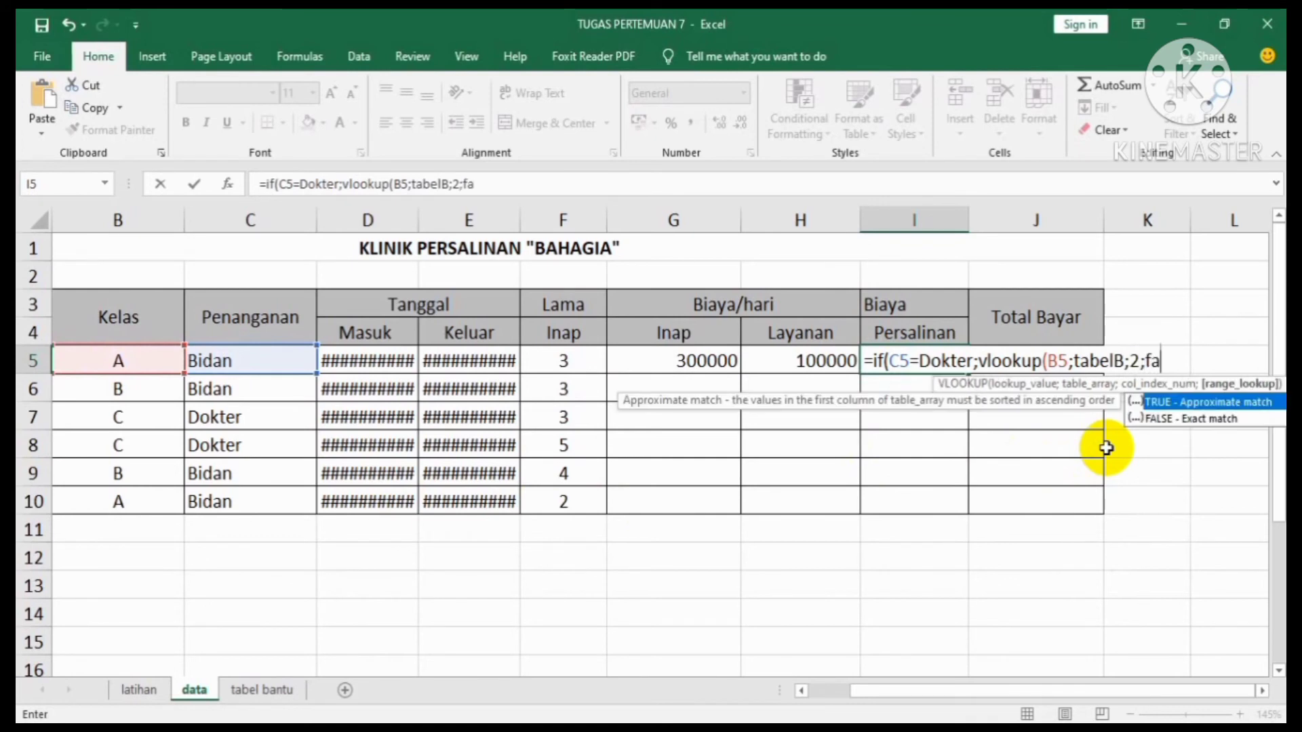
{"action": "type", "text": "fa"}
{"action": "double_click", "coordinate": [1188, 419]}
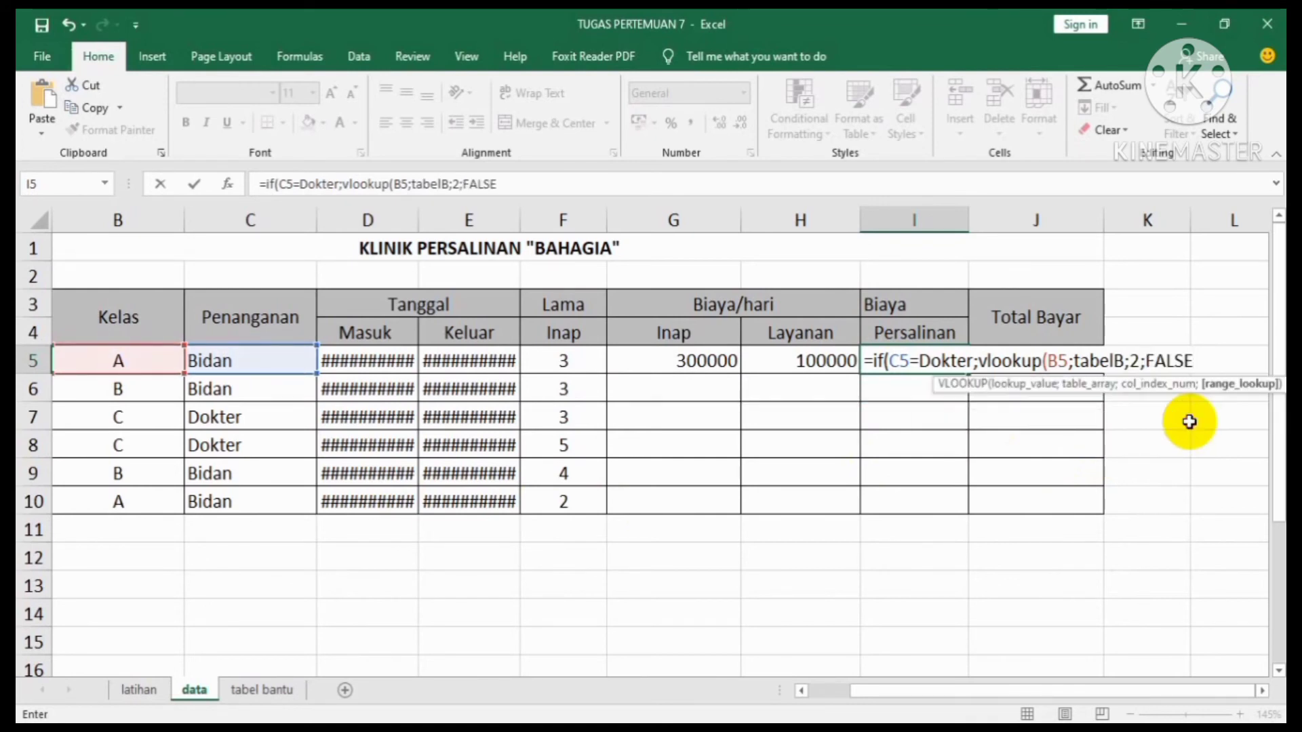
{"action": "type", "text": ")"}
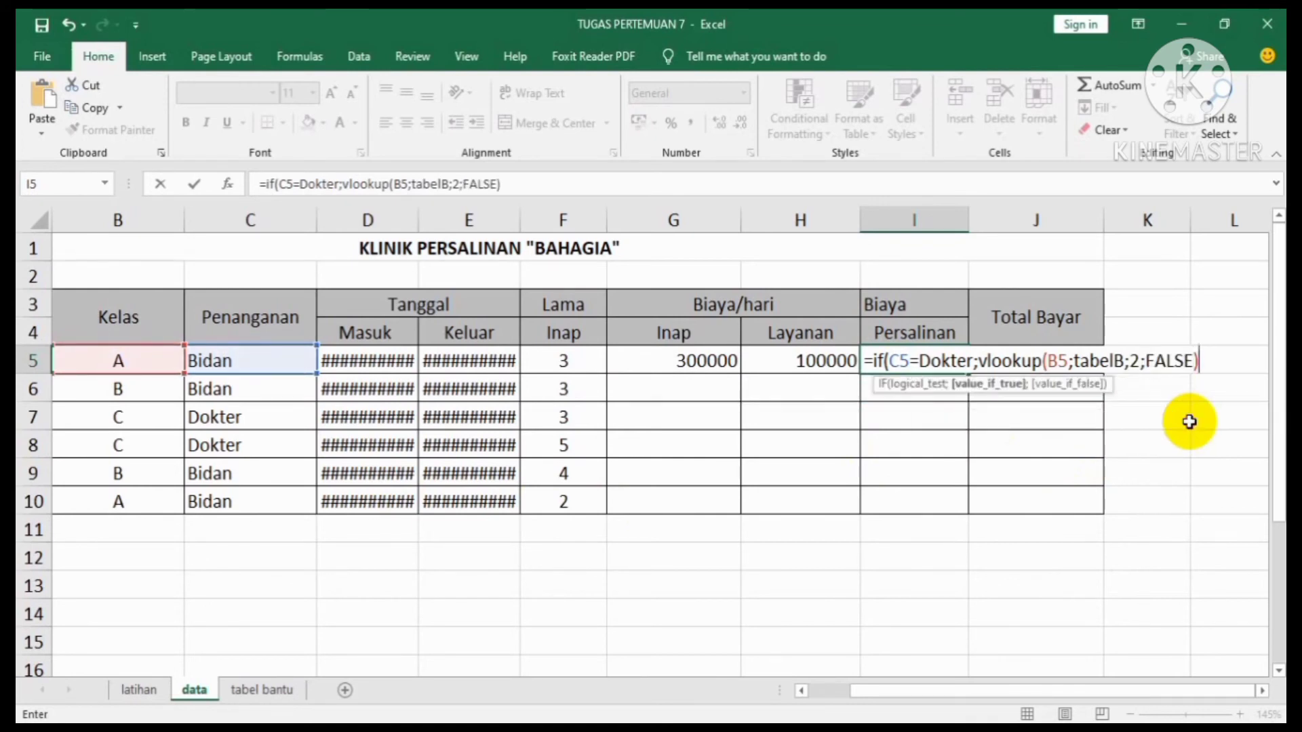
Step: Complete the I5 formula with vlookup(B5;tabelB;3;FALSE) as the value returned when the Dokter test is false
{"action": "type", "text": ";"}
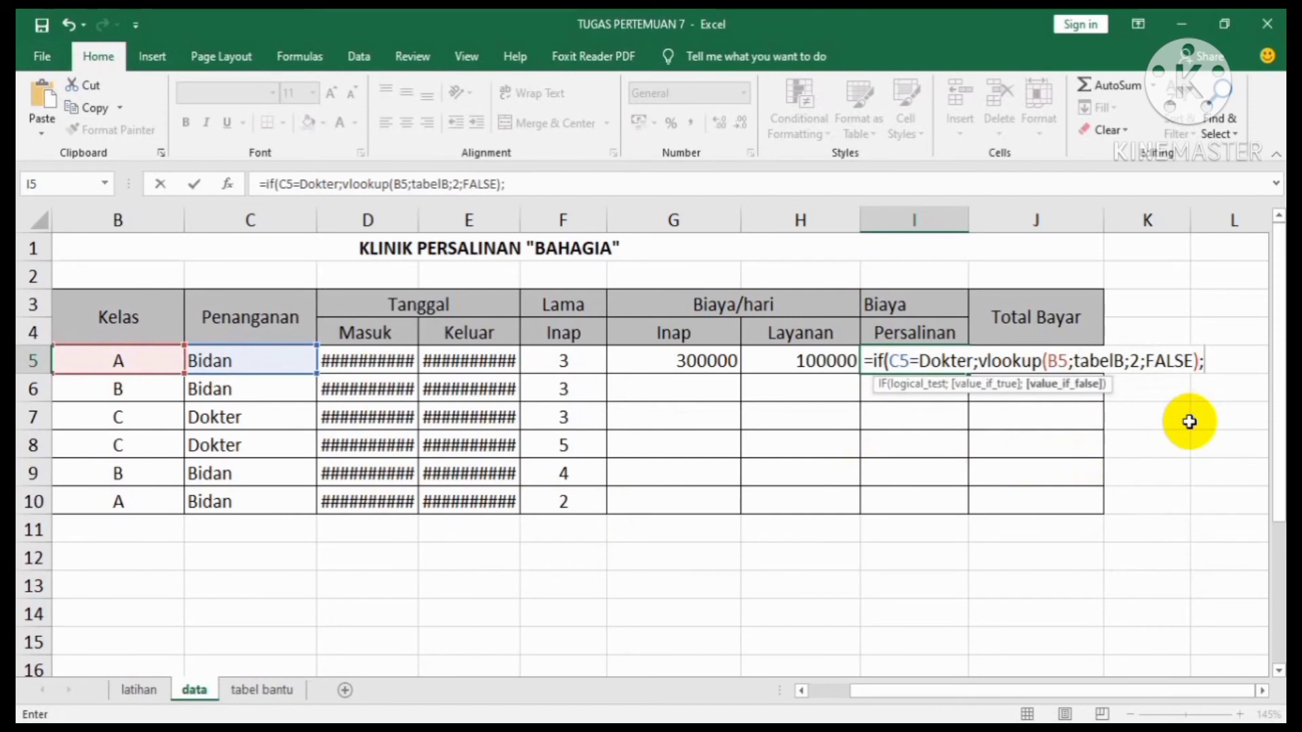
{"action": "type", "text": "vlookup("}
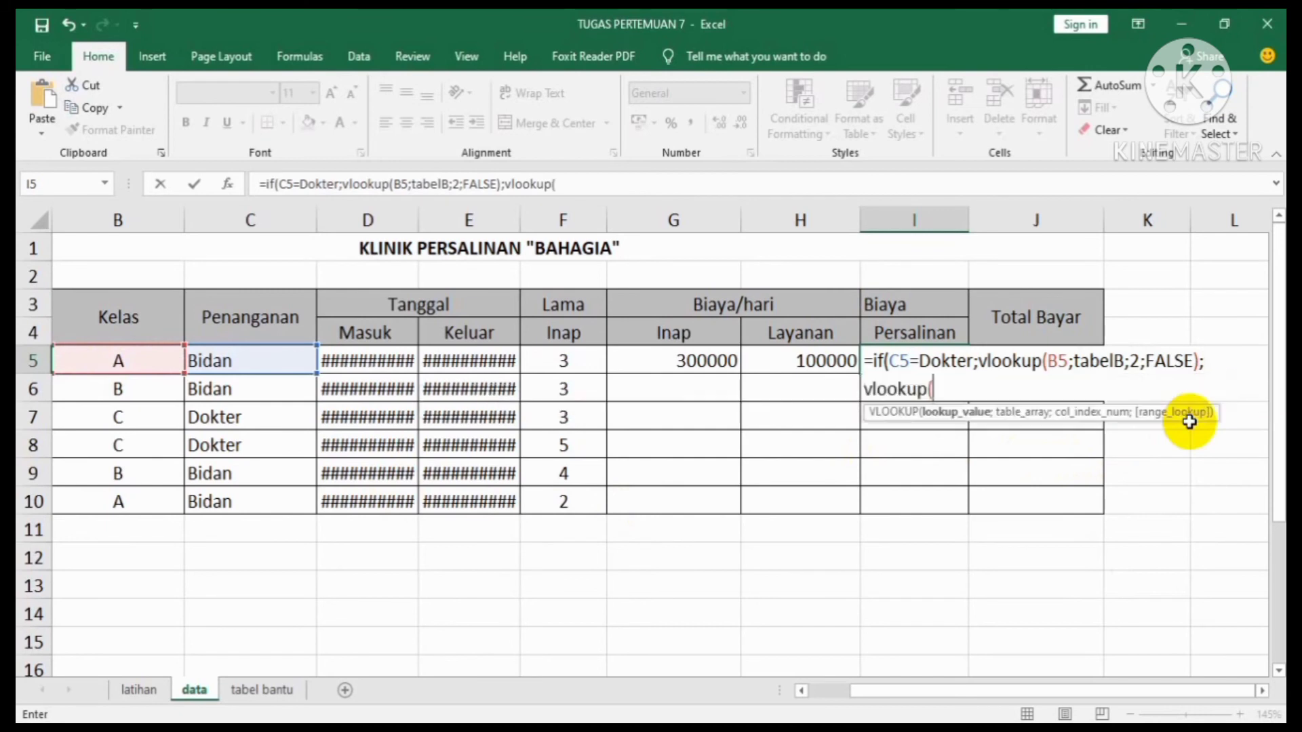
{"action": "left_click", "coordinate": [114, 365]}
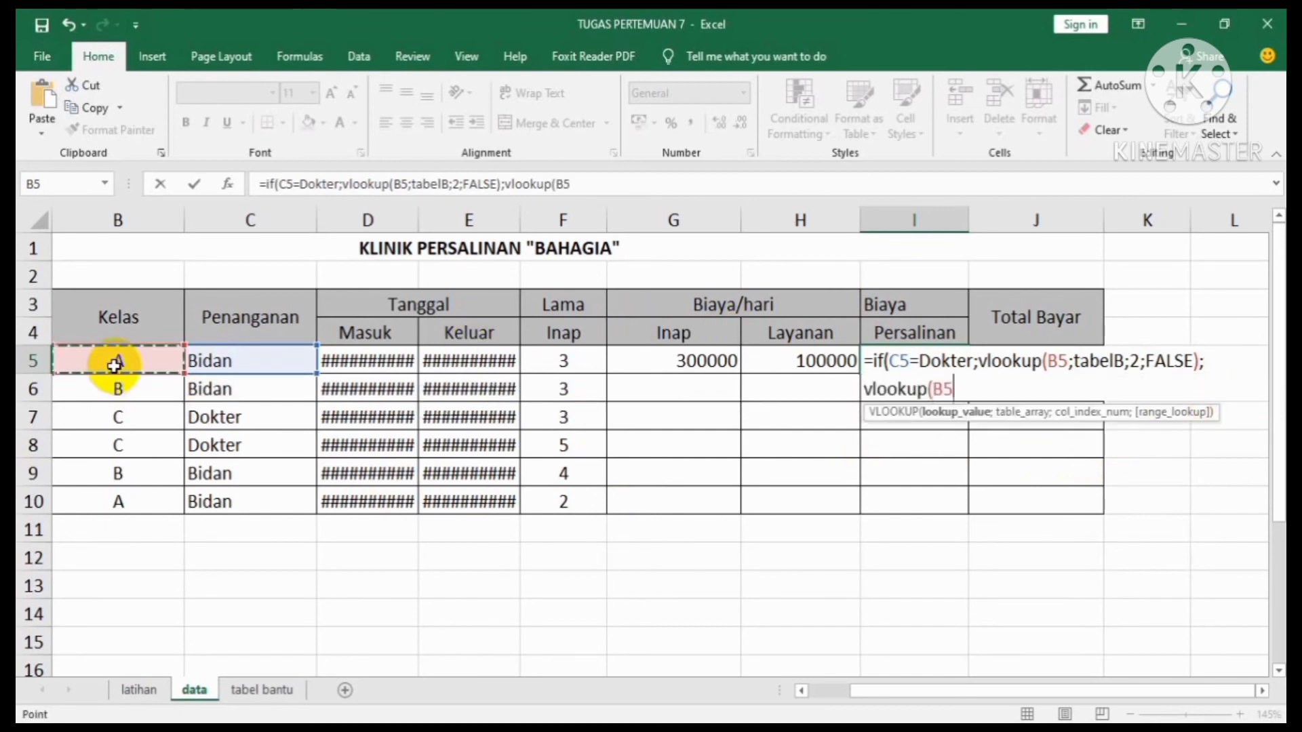
{"action": "type", "text": ";tab"}
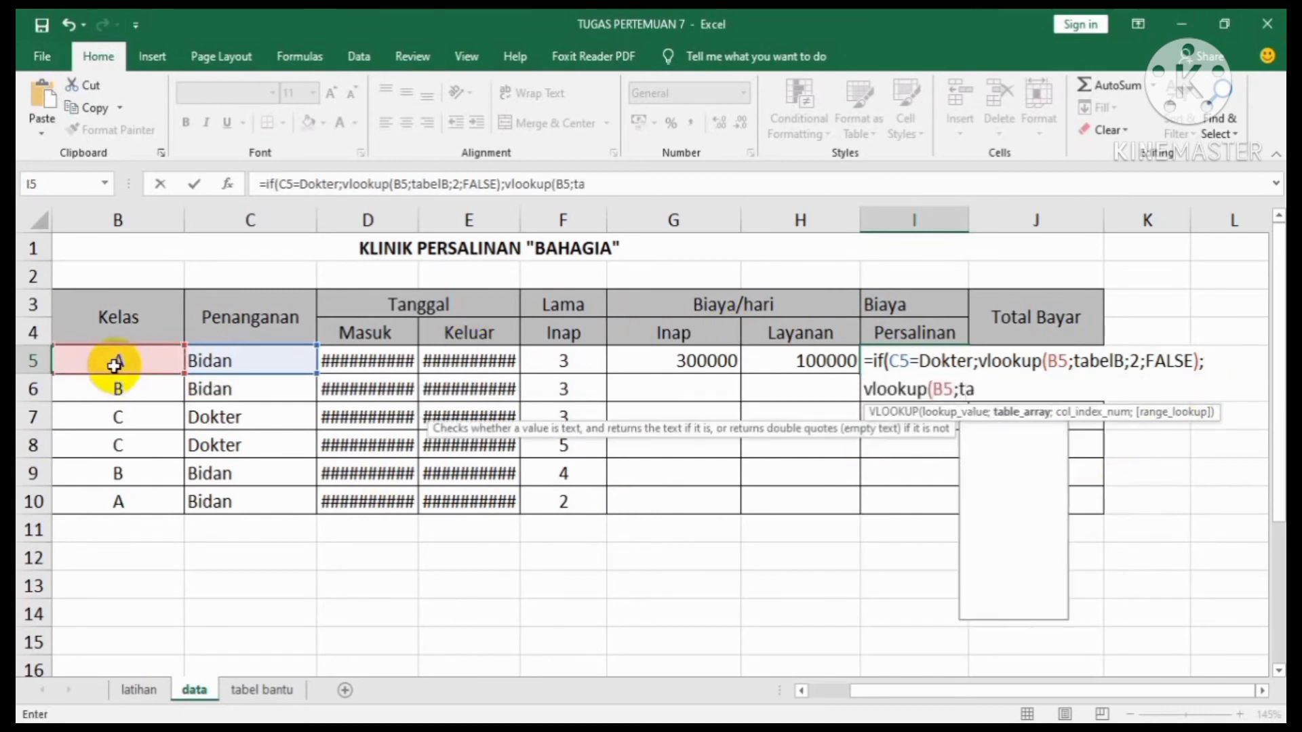
{"action": "type", "text": "el"}
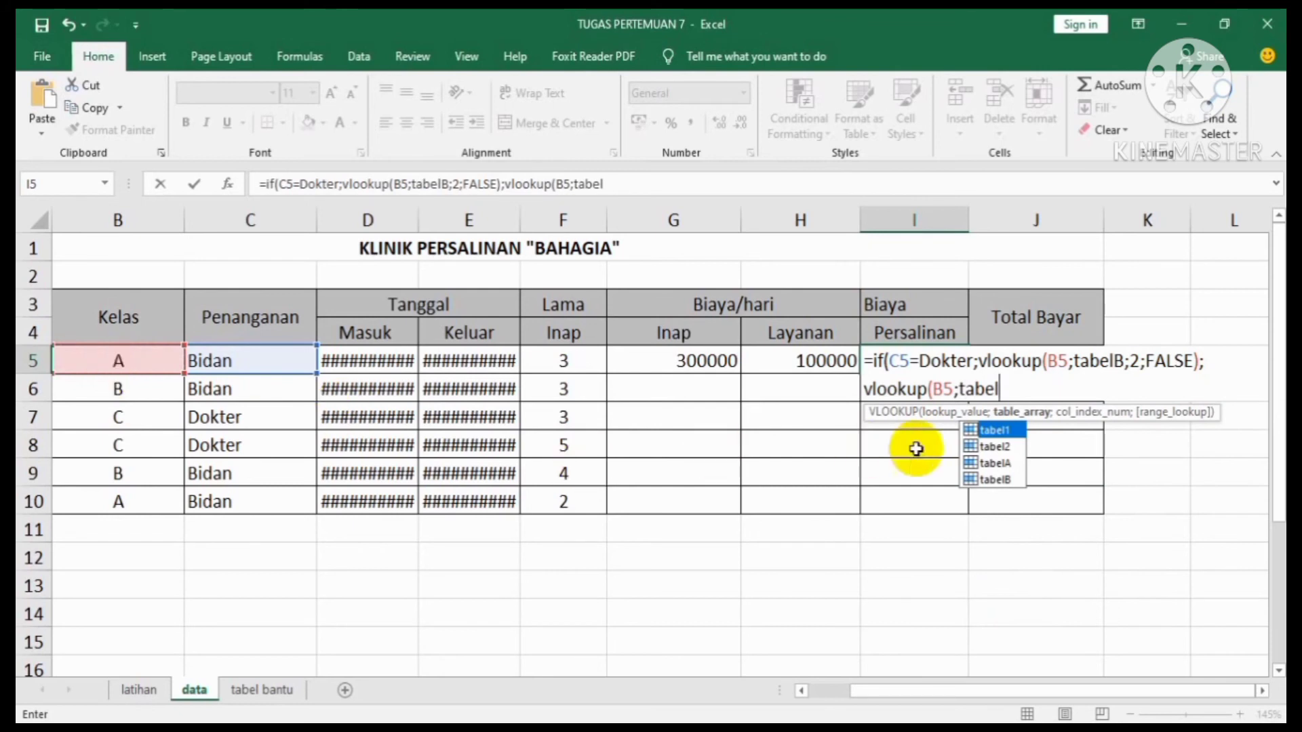
{"action": "double_click", "coordinate": [995, 479]}
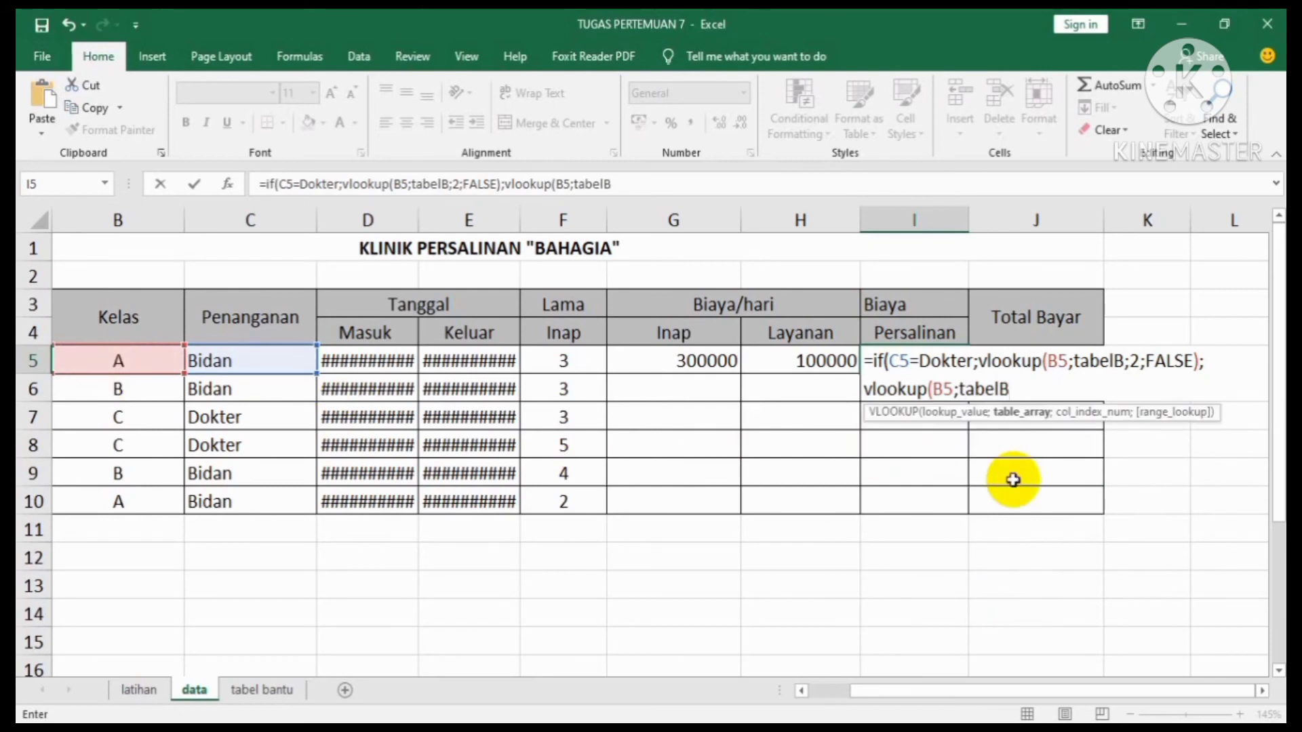
{"action": "type", "text": ";3;"}
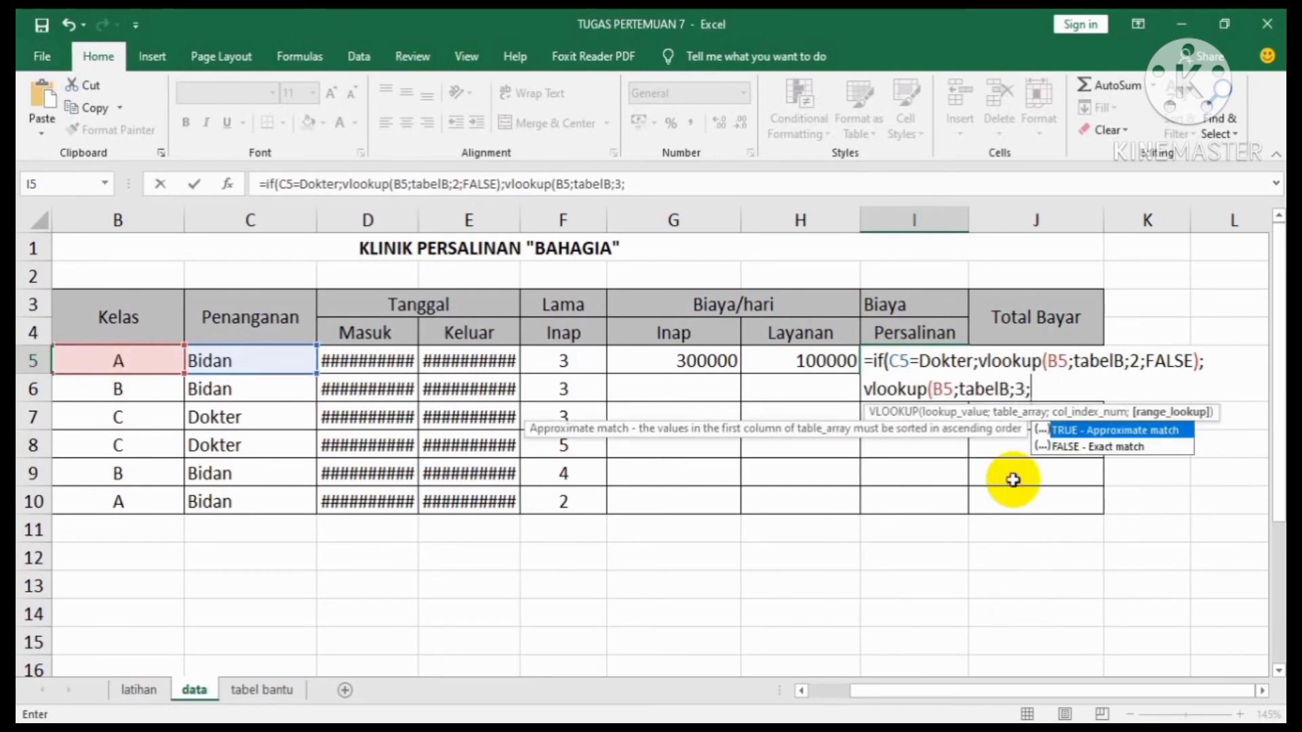
{"action": "type", "text": "false))"}
{"action": "key", "text": "Return"}
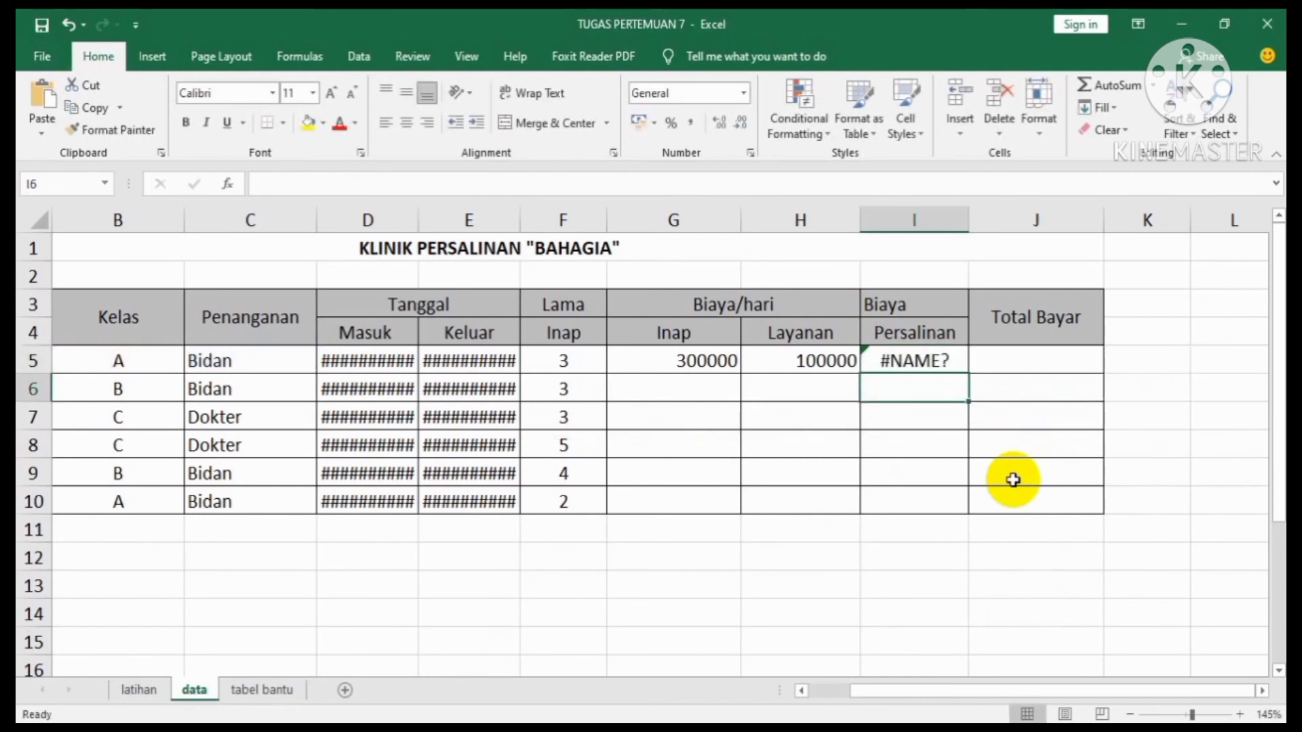
Step: Check the persalinan helper table, then correct the I5 formula by enclosing Dokter in double quotation marks
{"action": "left_click", "coordinate": [938, 360]}
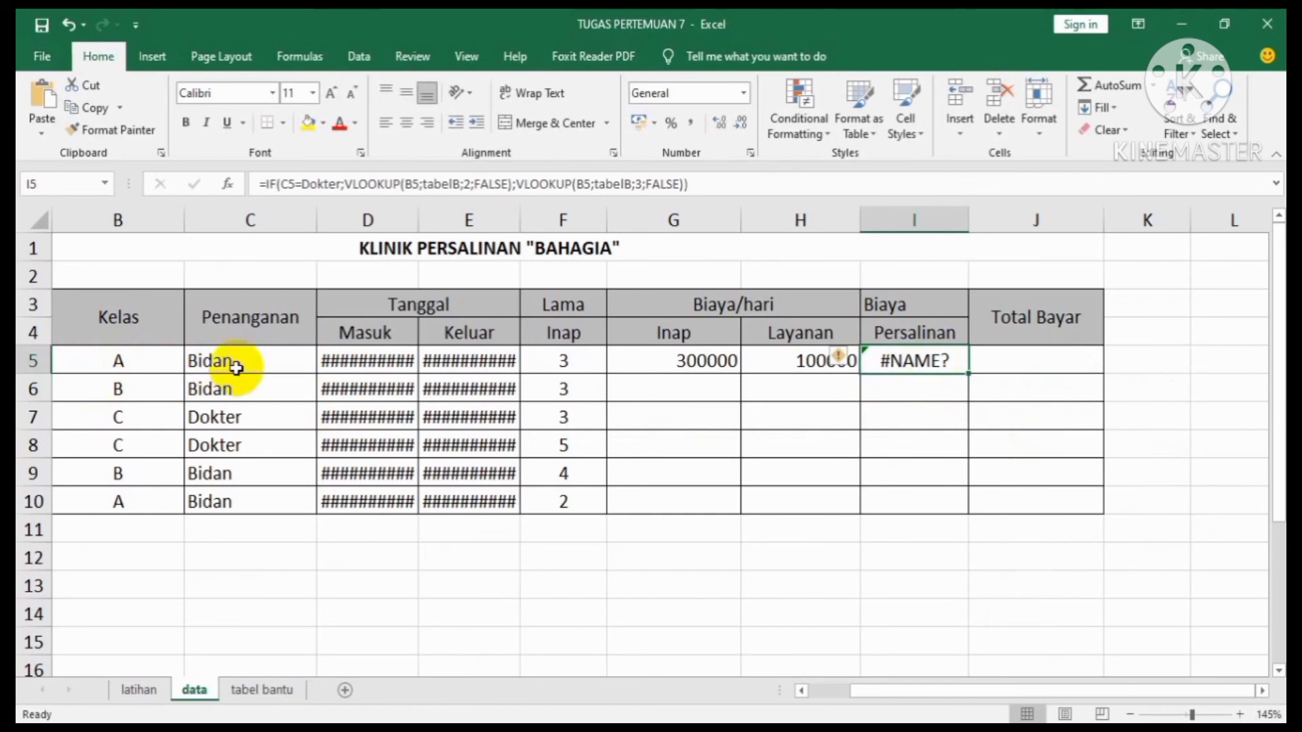
{"action": "left_click", "coordinate": [263, 695]}
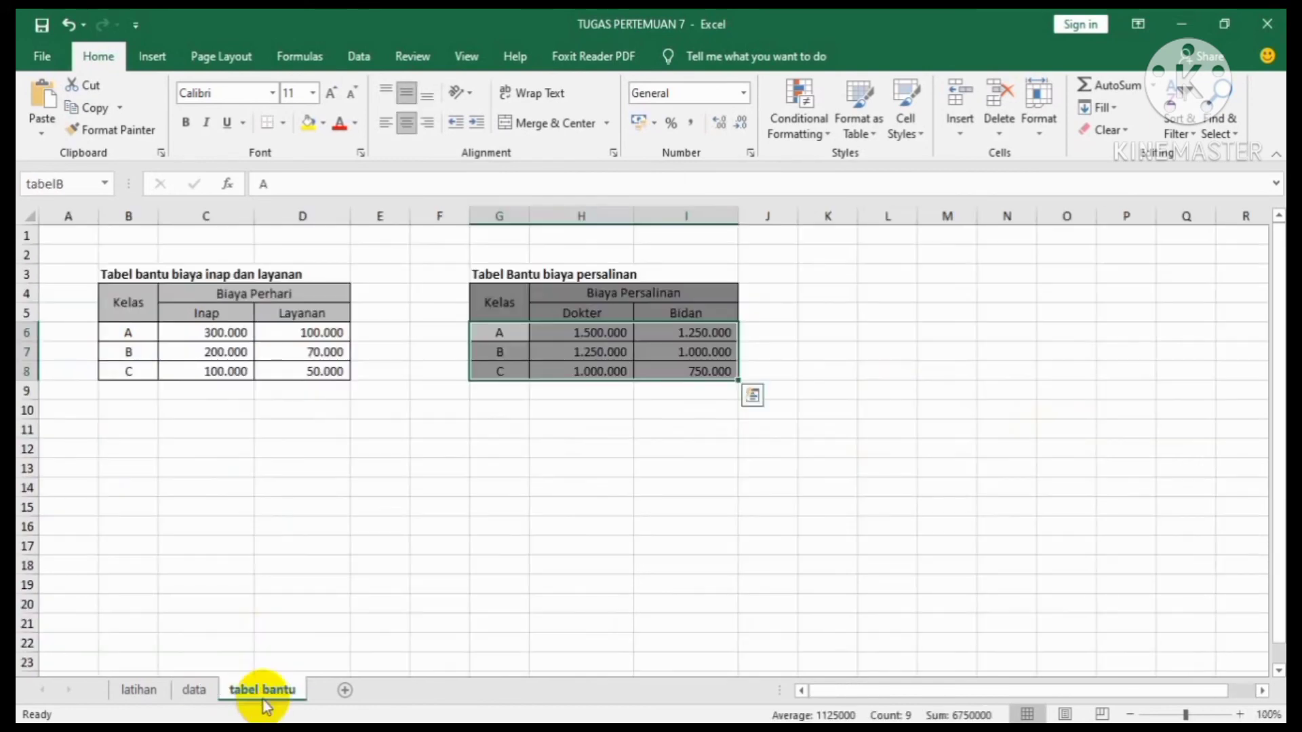
{"action": "left_click", "coordinate": [194, 690]}
{"action": "double_click", "coordinate": [907, 366]}
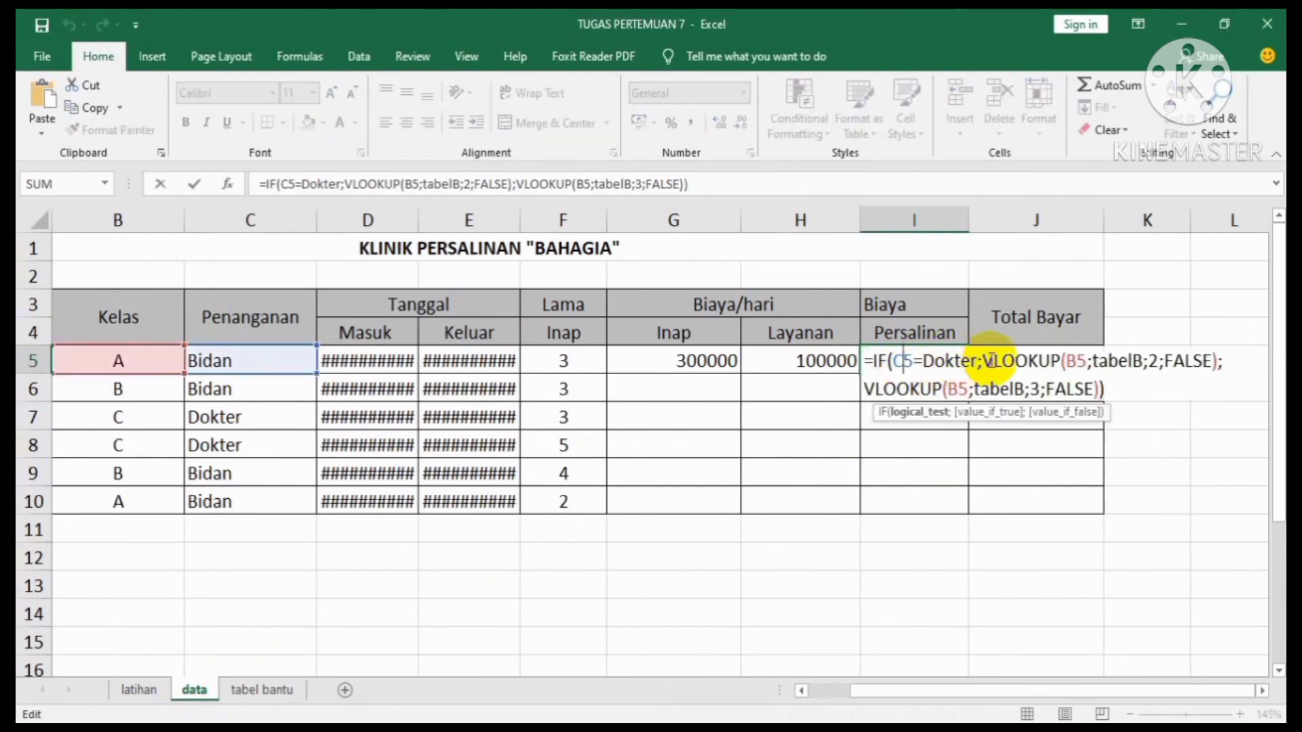
{"action": "left_click", "coordinate": [925, 364]}
{"action": "type", "text": "\""}
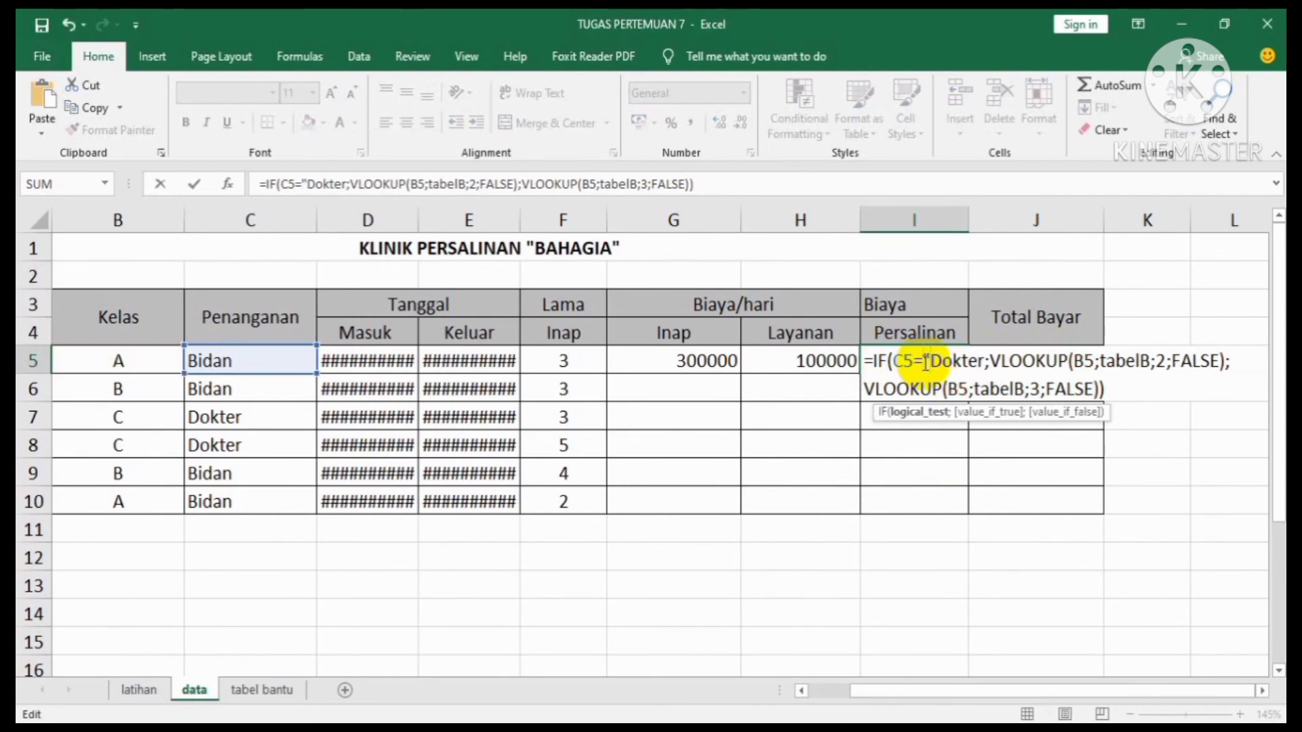
{"action": "left_click", "coordinate": [985, 364]}
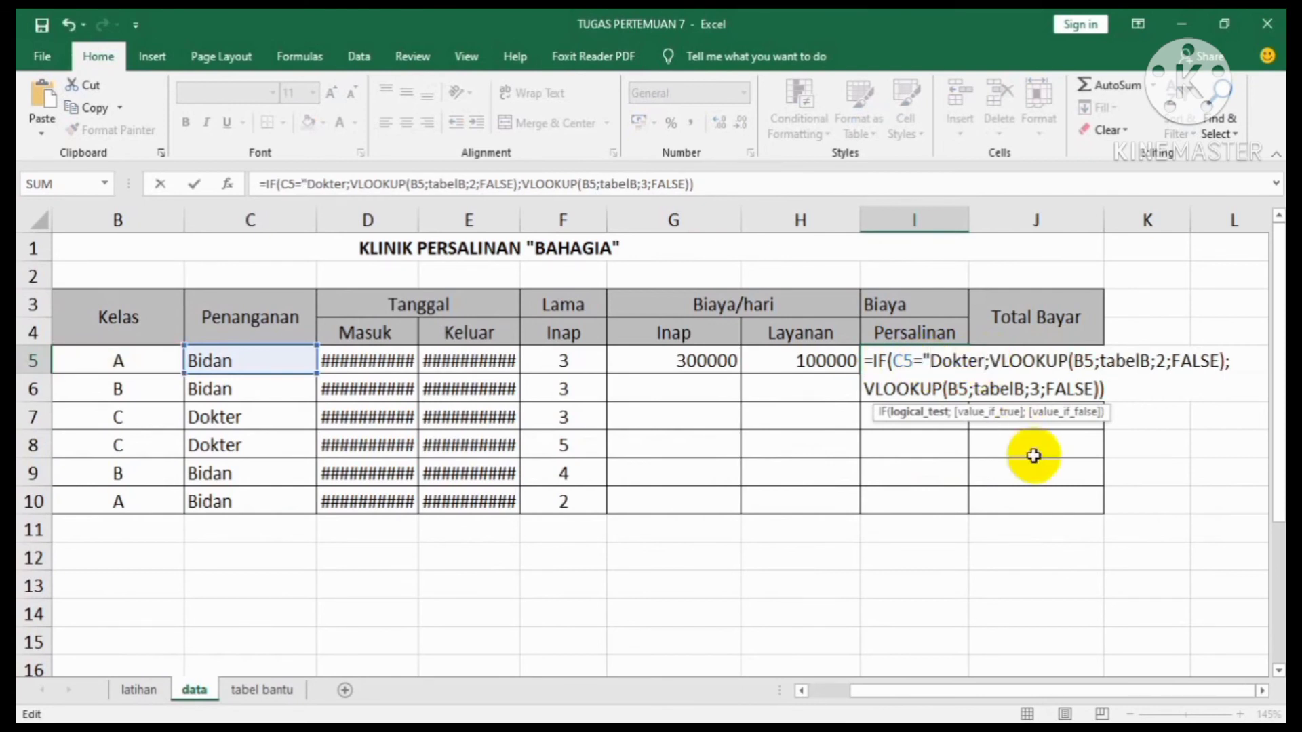
{"action": "type", "text": "\""}
{"action": "key", "text": "Return"}
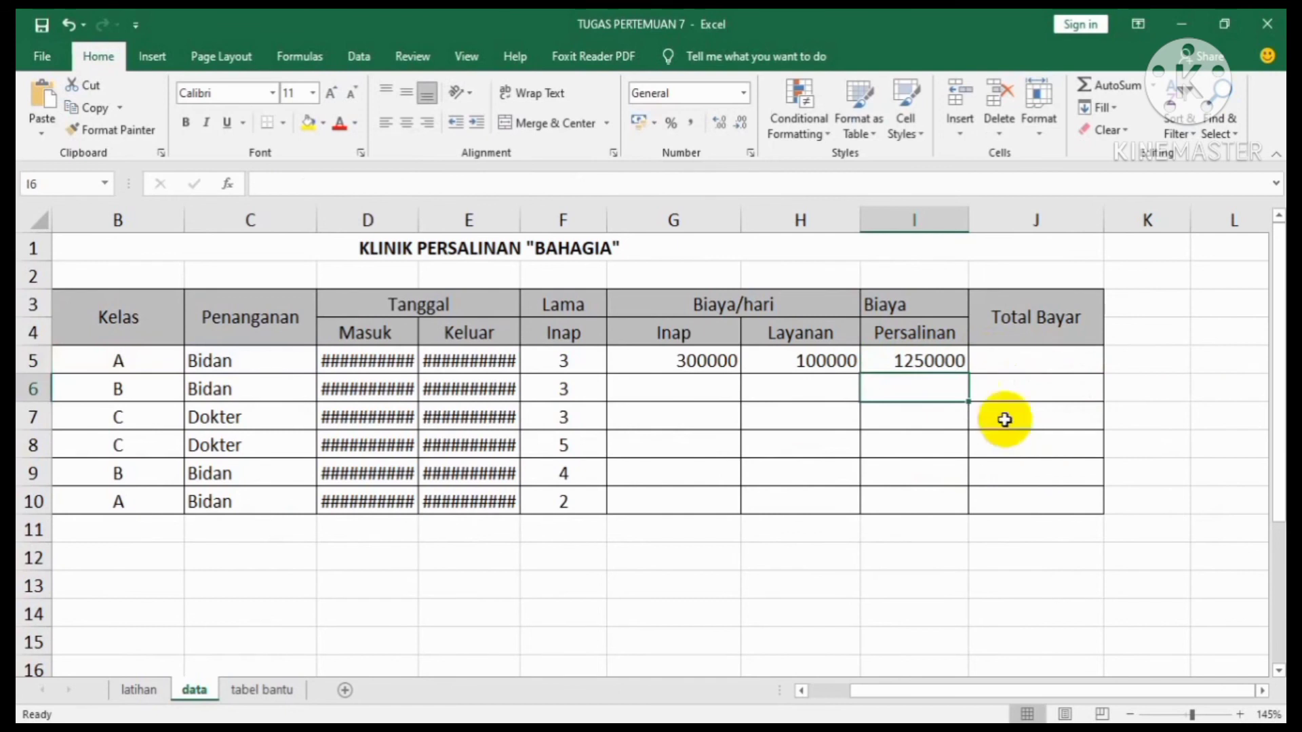
Step: Fill the G5:I5 formulas down to row 10 and format the range as Accounting with the Rp Indonesian symbol and 0 decimals
{"action": "left_click", "coordinate": [909, 358]}
{"action": "left_click_drag", "start_coordinate": [715, 360], "coordinate": [958, 512]}
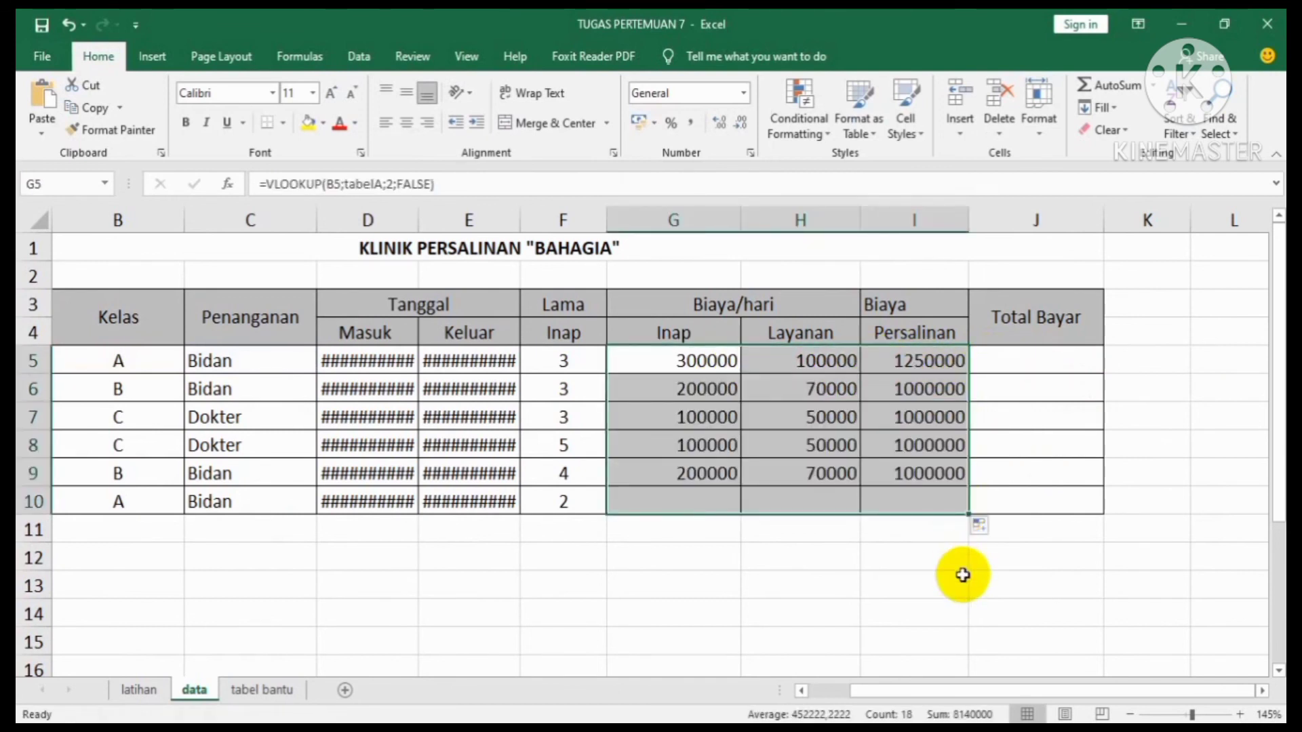
{"action": "left_click", "coordinate": [655, 125]}
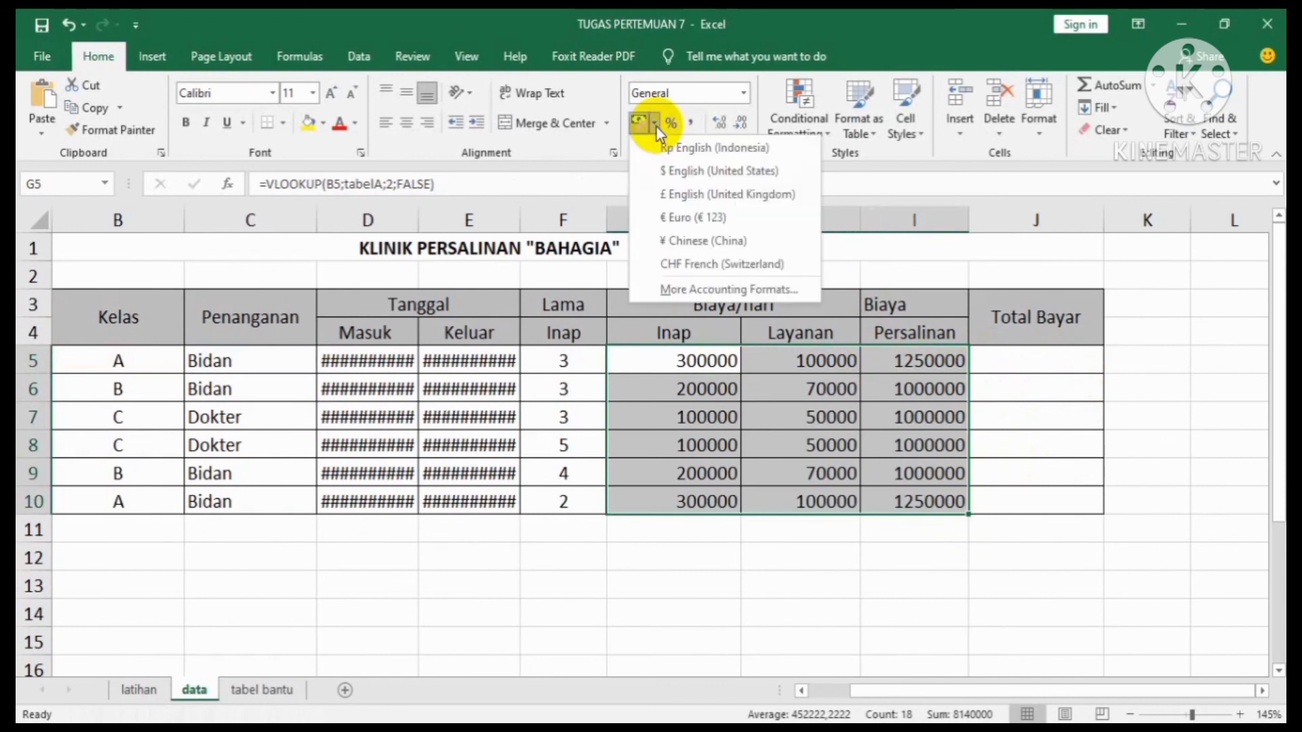
{"action": "left_click", "coordinate": [718, 292]}
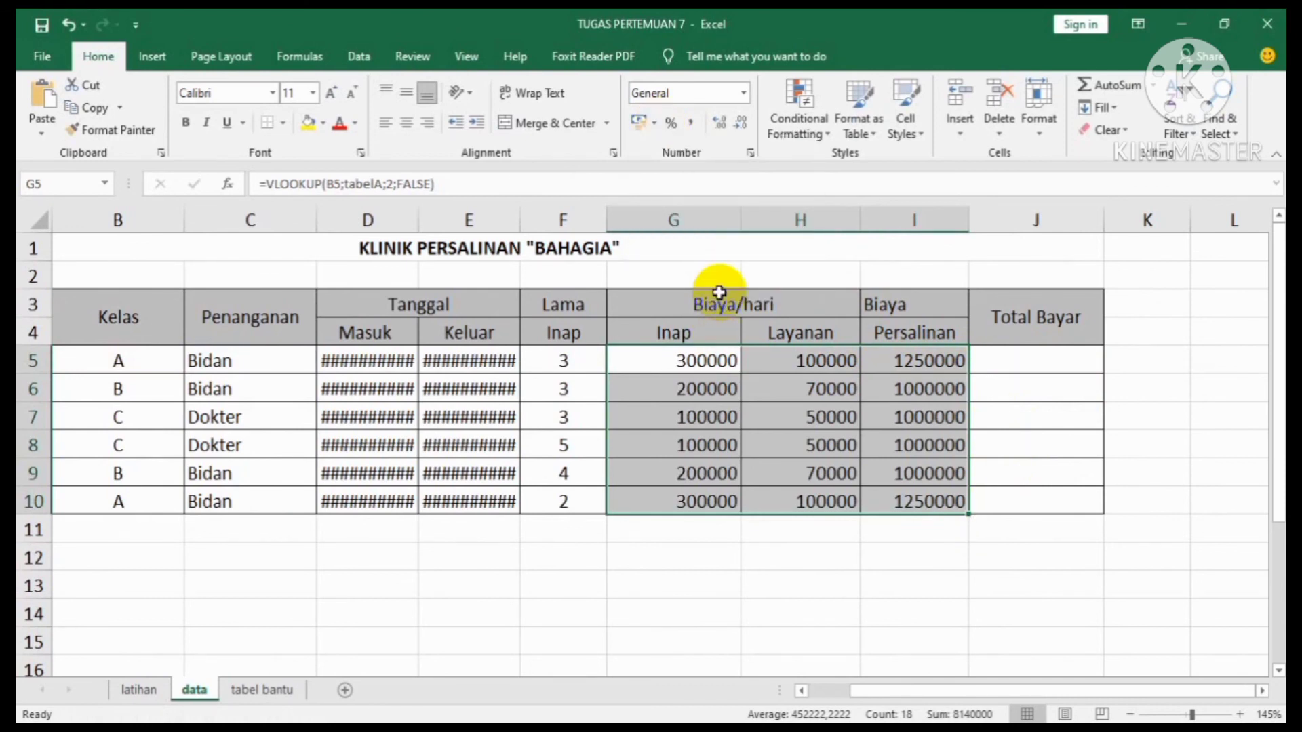
{"action": "left_click", "coordinate": [653, 278]}
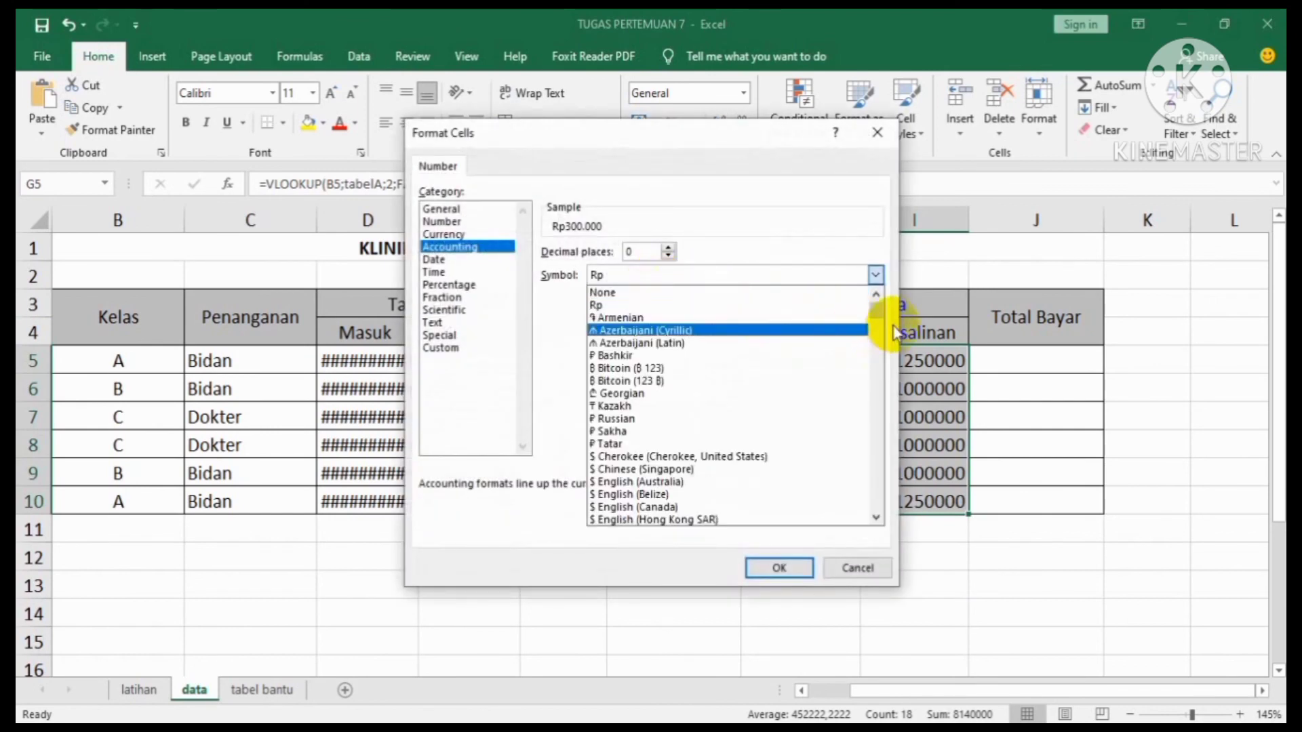
{"action": "left_click_drag", "start_coordinate": [877, 310], "coordinate": [878, 394]}
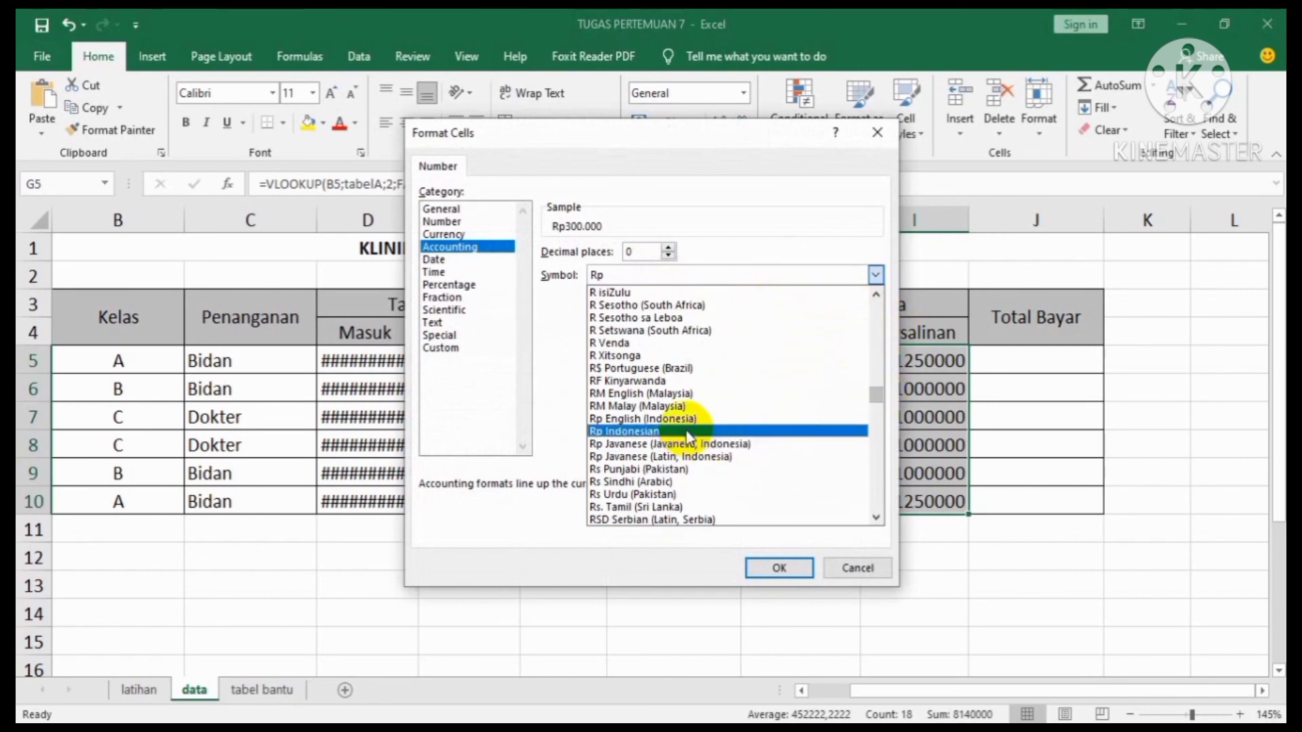
{"action": "left_click", "coordinate": [689, 438]}
{"action": "left_click", "coordinate": [763, 567]}
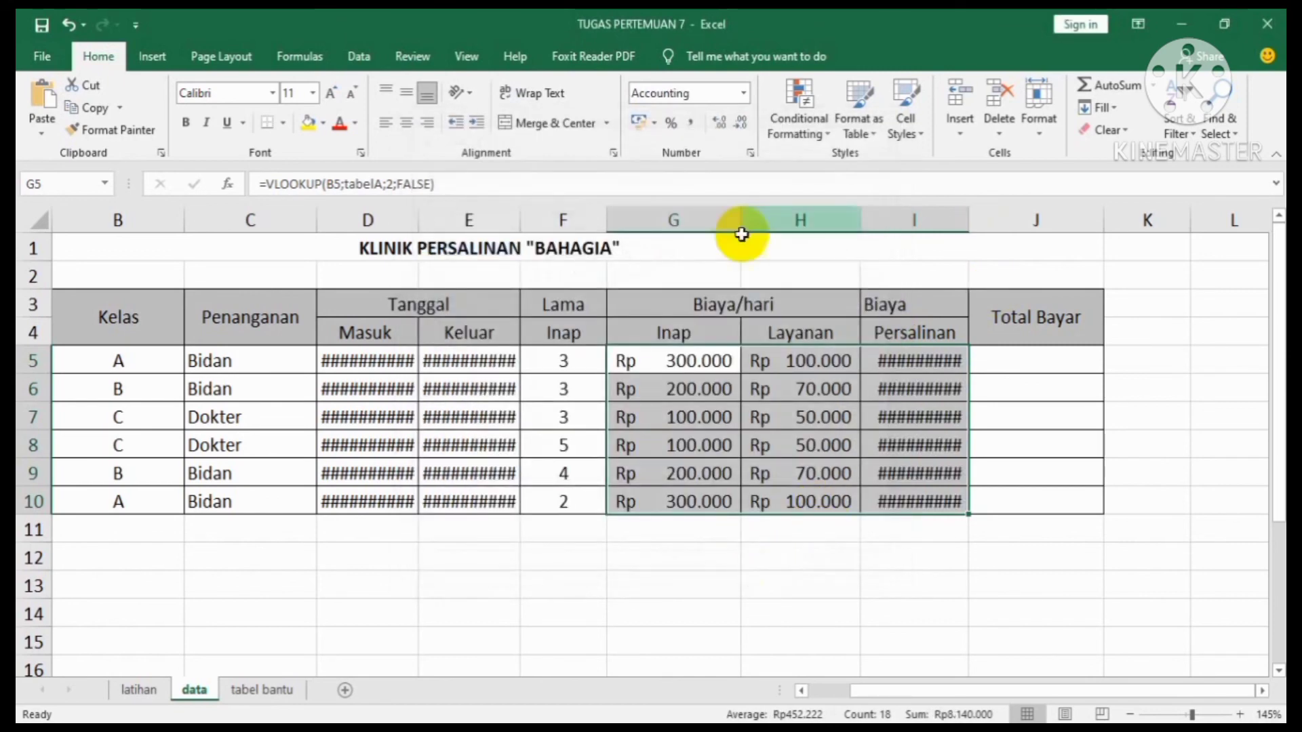
Step: Widen date columns D and E and Persalinan column I to fit their values, and center the Biaya heading in I3
{"action": "left_click", "coordinate": [684, 283]}
{"action": "left_click_drag", "start_coordinate": [407, 217], "coordinate": [452, 215]}
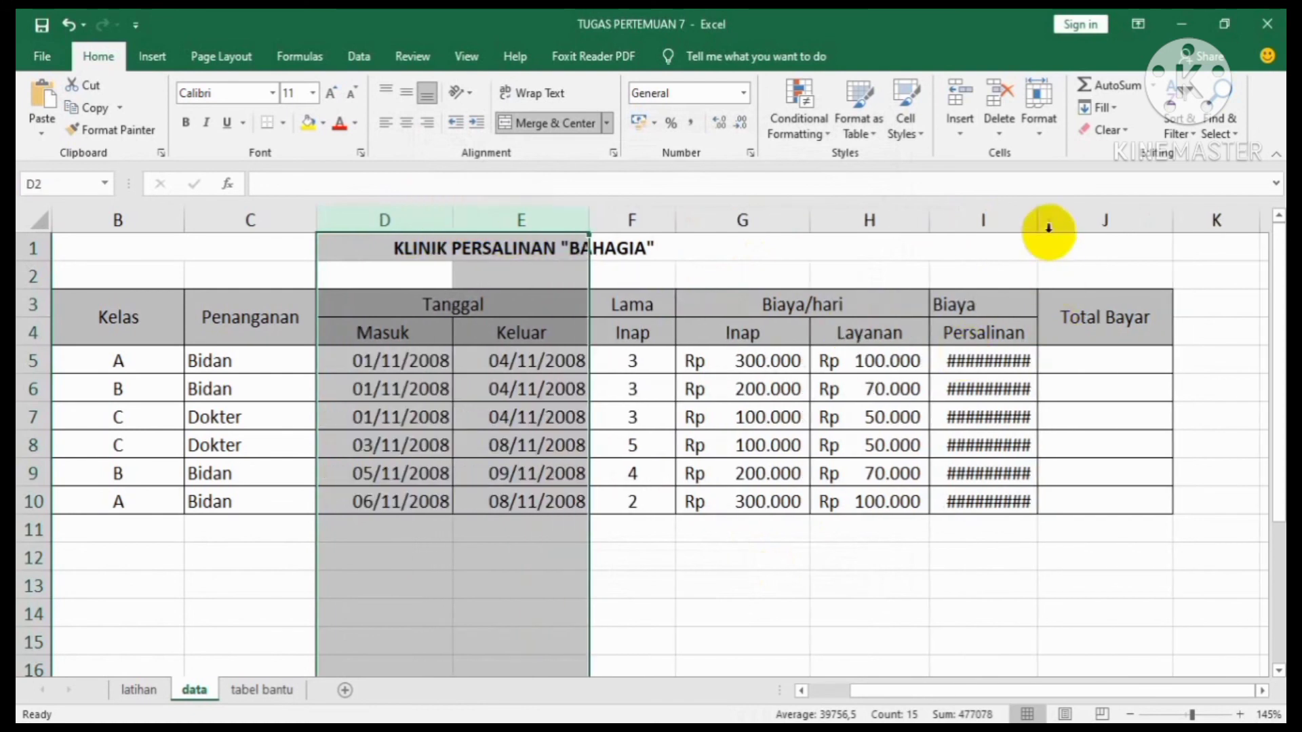
{"action": "left_click_drag", "start_coordinate": [1049, 228], "coordinate": [1091, 224]}
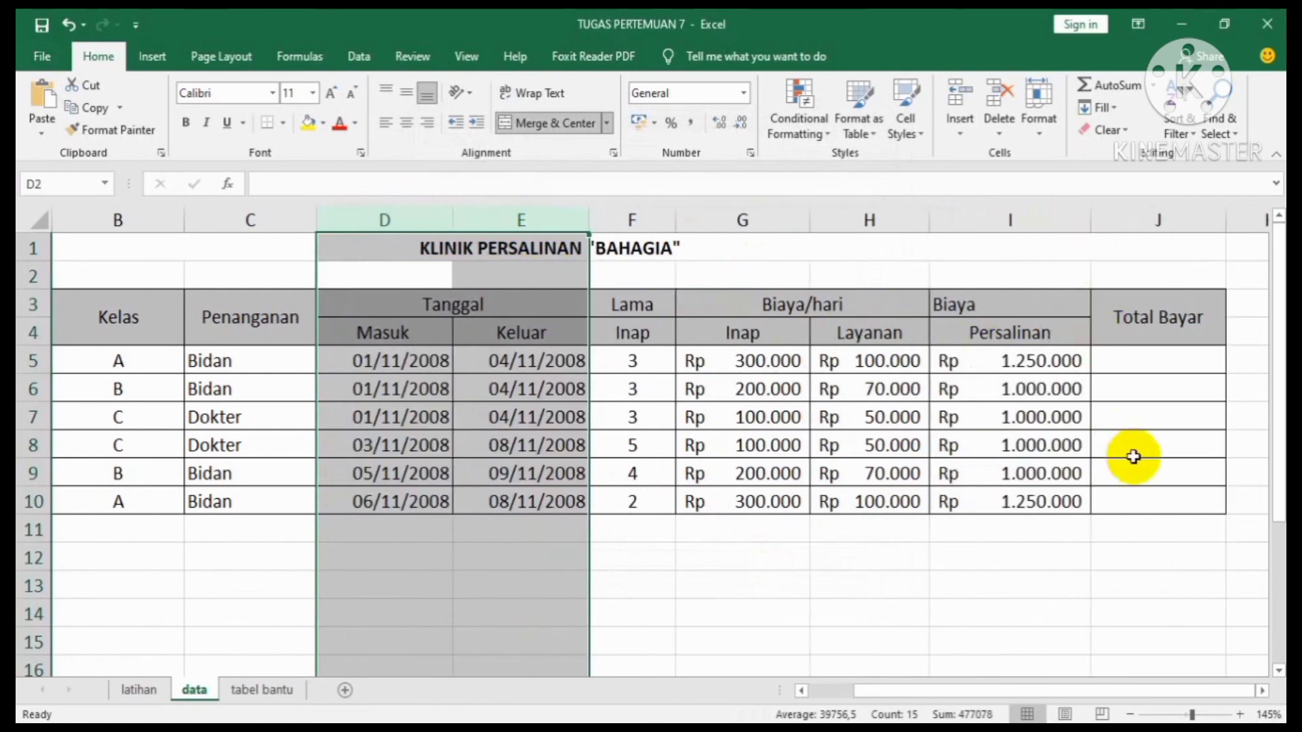
{"action": "left_click", "coordinate": [978, 310]}
{"action": "left_click", "coordinate": [406, 123]}
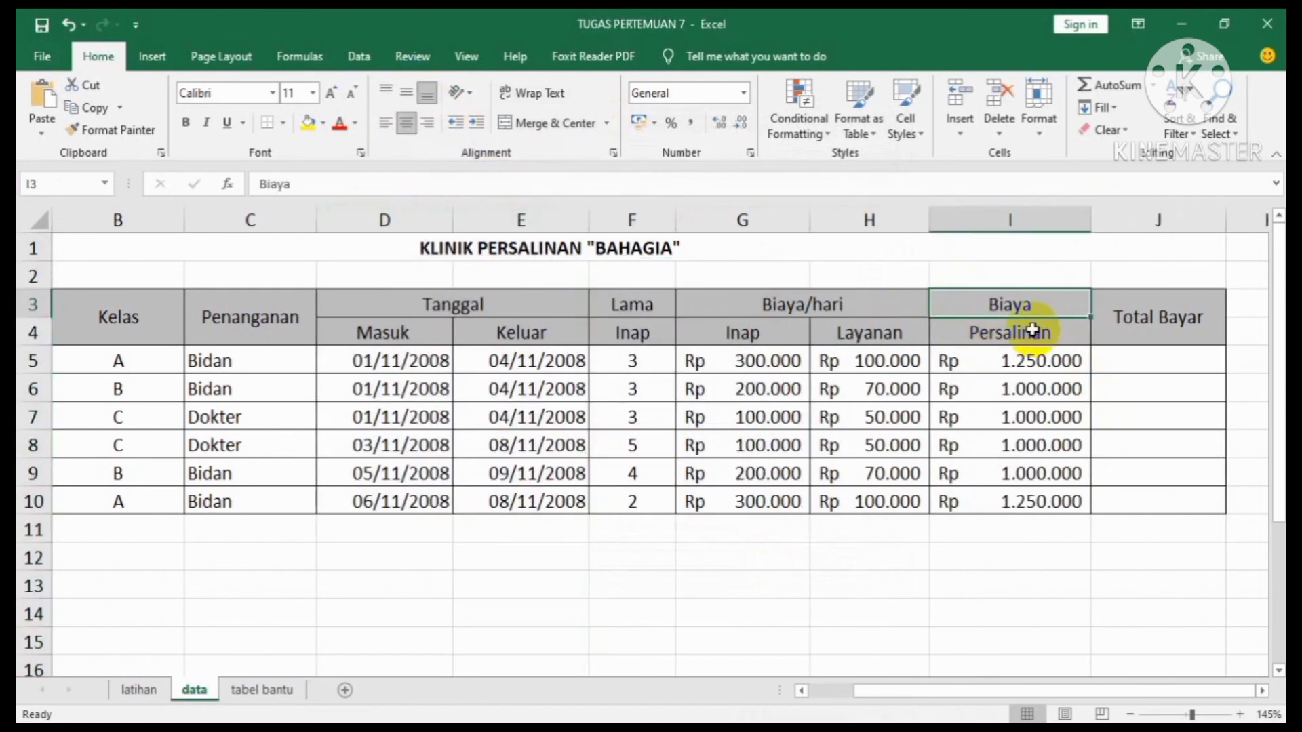
Step: Start the first patient's Total Bayar formula in J5 with the Inap cost multiplied by the length of stay, =(G5*F5)+
{"action": "left_click", "coordinate": [1126, 364]}
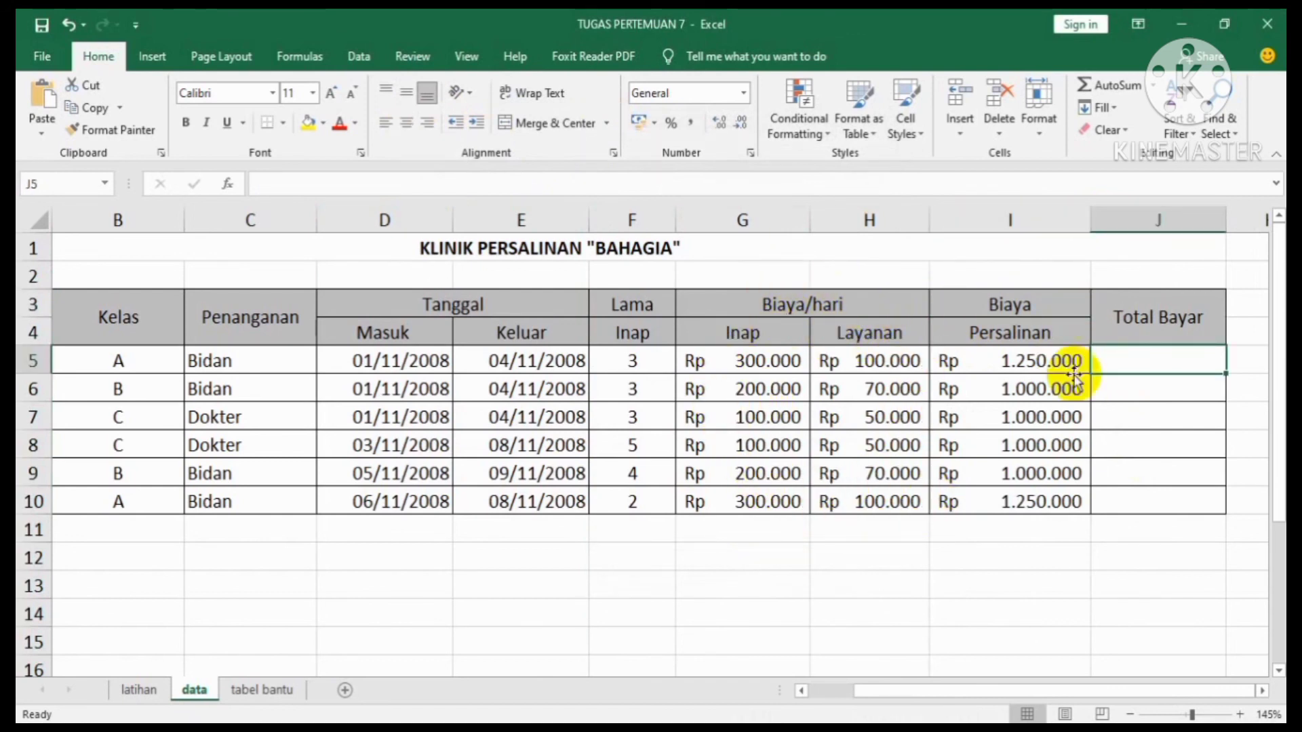
{"action": "type", "text": "="}
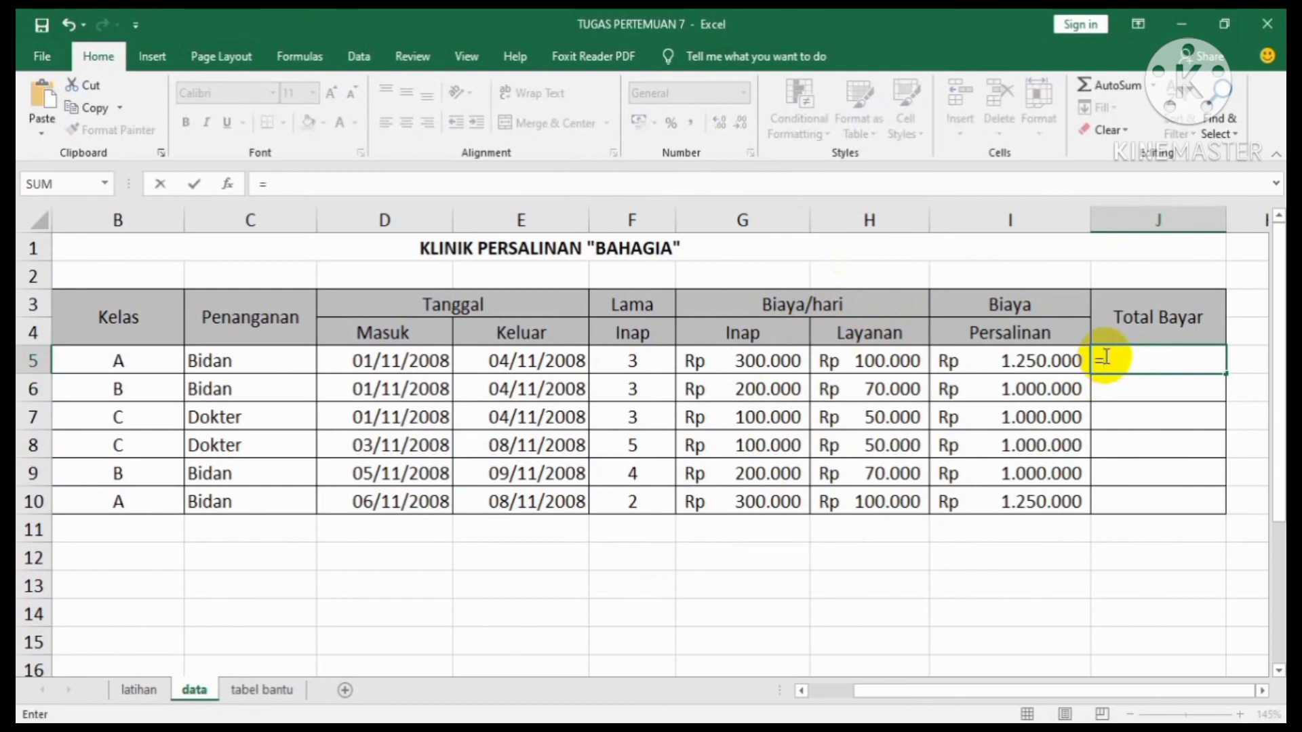
{"action": "type", "text": "("}
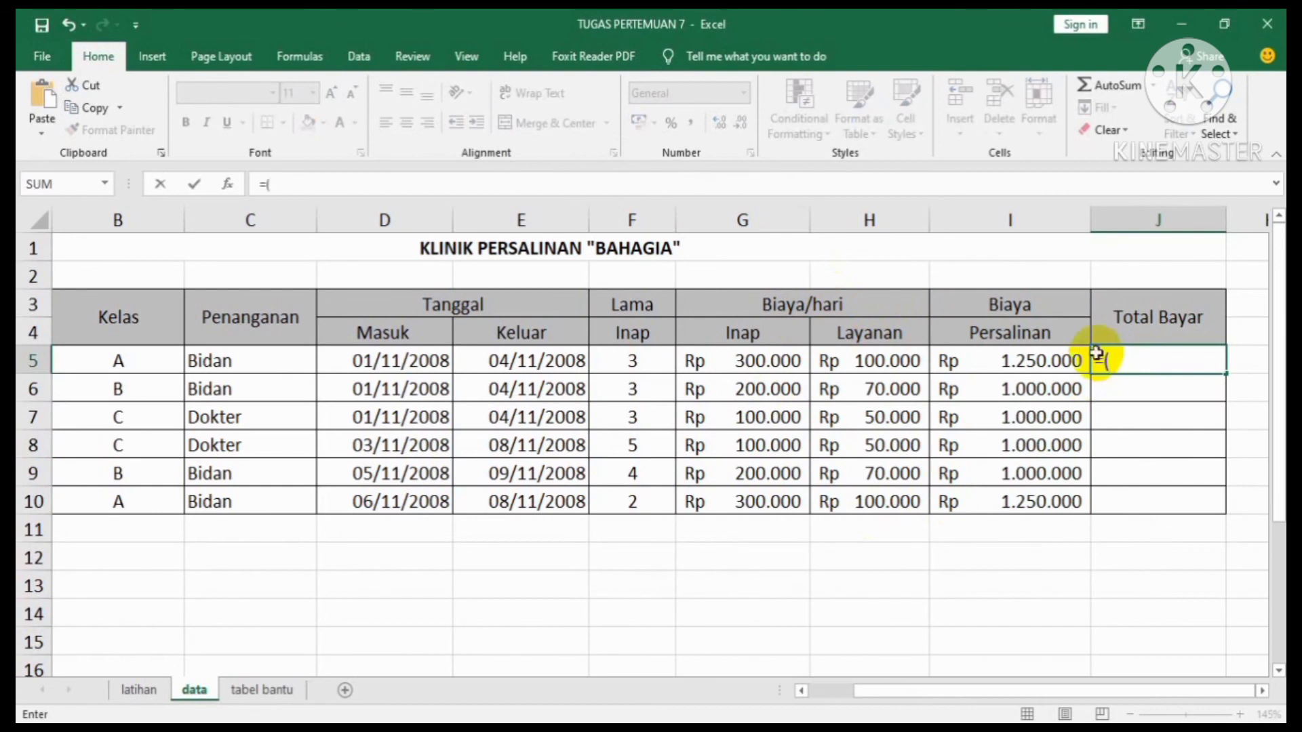
{"action": "left_click", "coordinate": [727, 359]}
{"action": "type", "text": "*"}
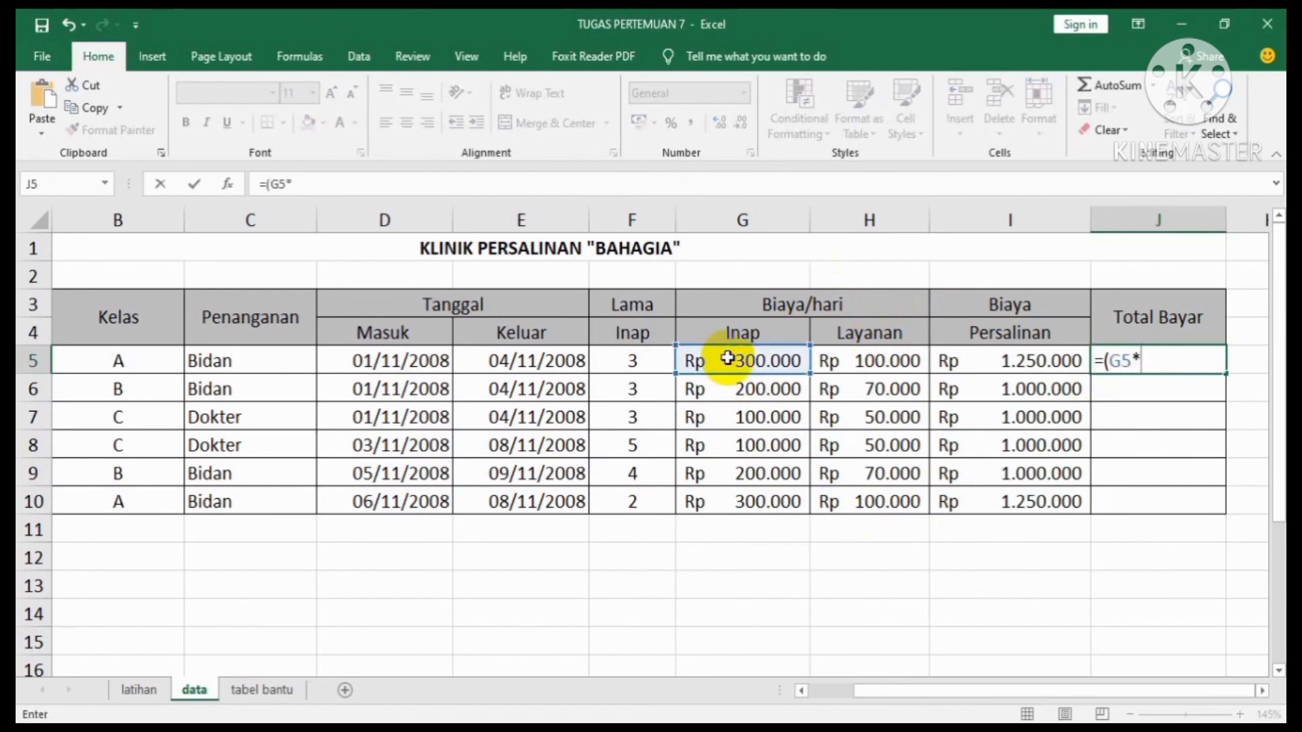
{"action": "left_click", "coordinate": [619, 357]}
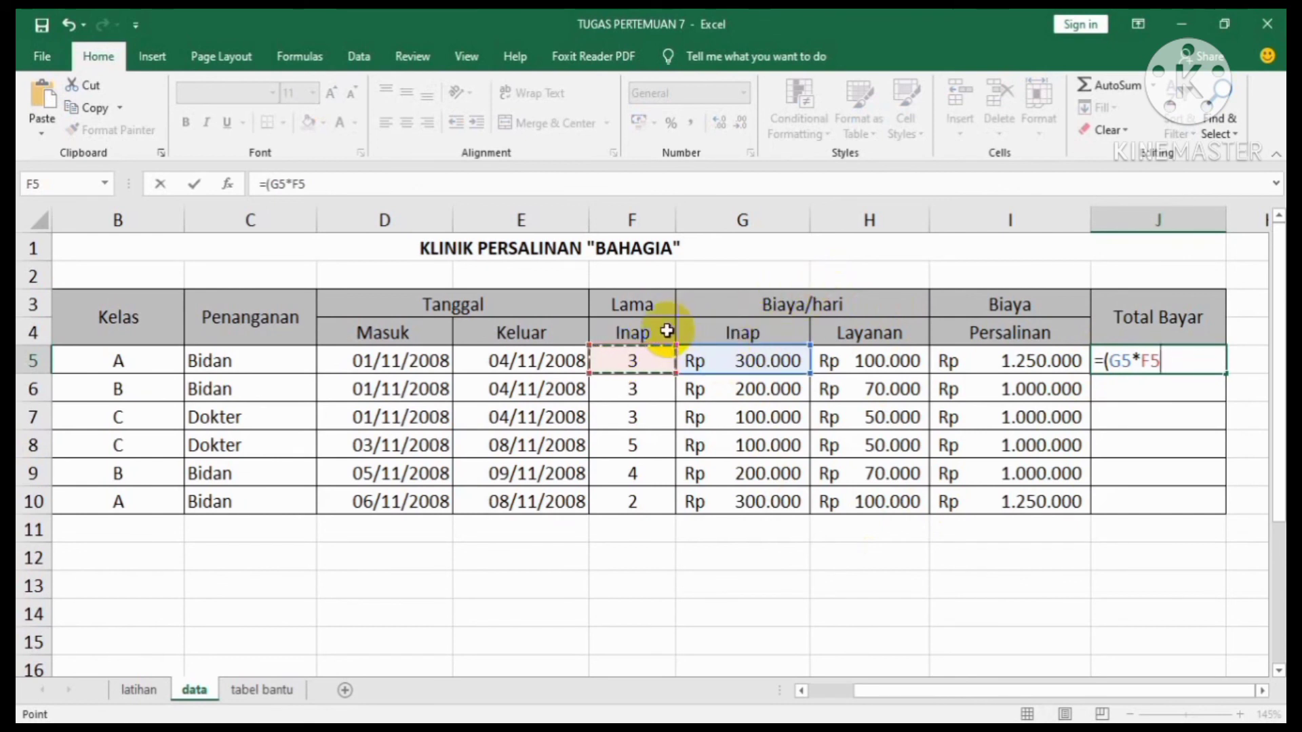
{"action": "type", "text": ")+"}
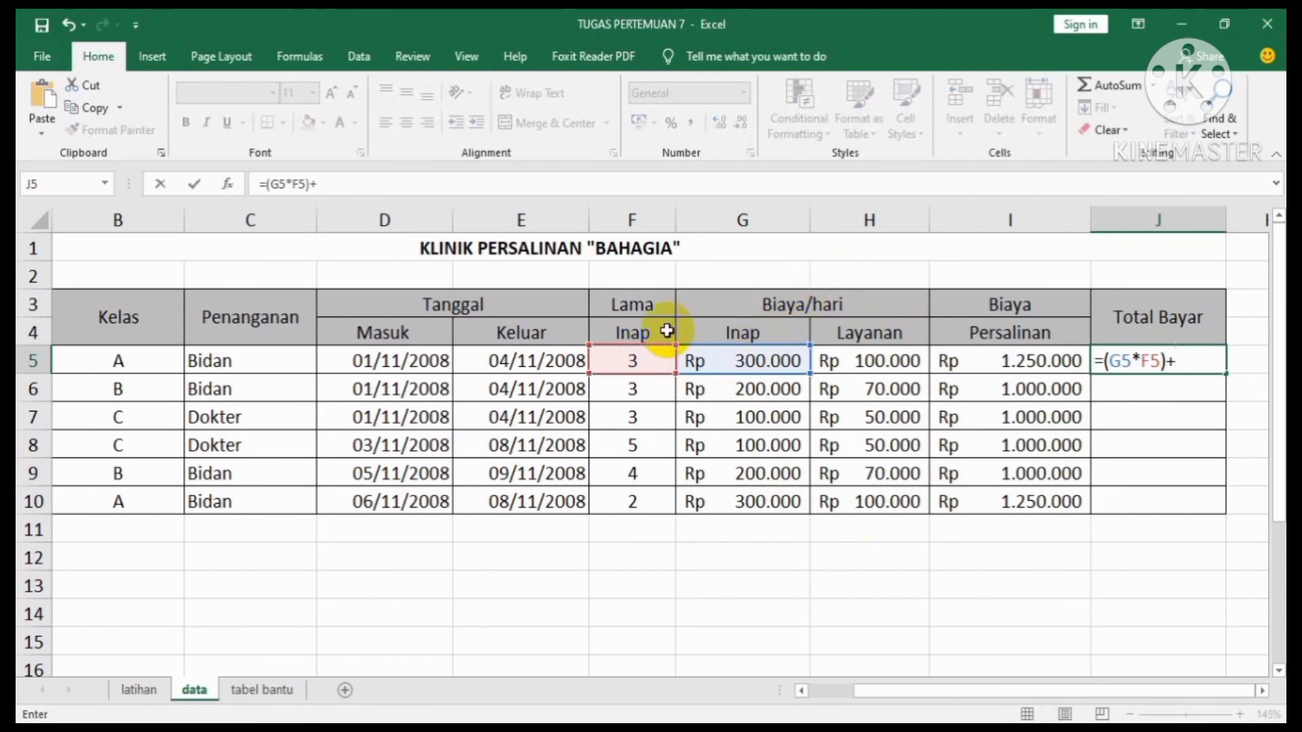
Step: Complete the J5 formula by adding the Layanan cost times the length of stay and the Persalinan cost, (H5*F5)+I5
{"action": "type", "text": "("}
{"action": "left_click", "coordinate": [880, 366]}
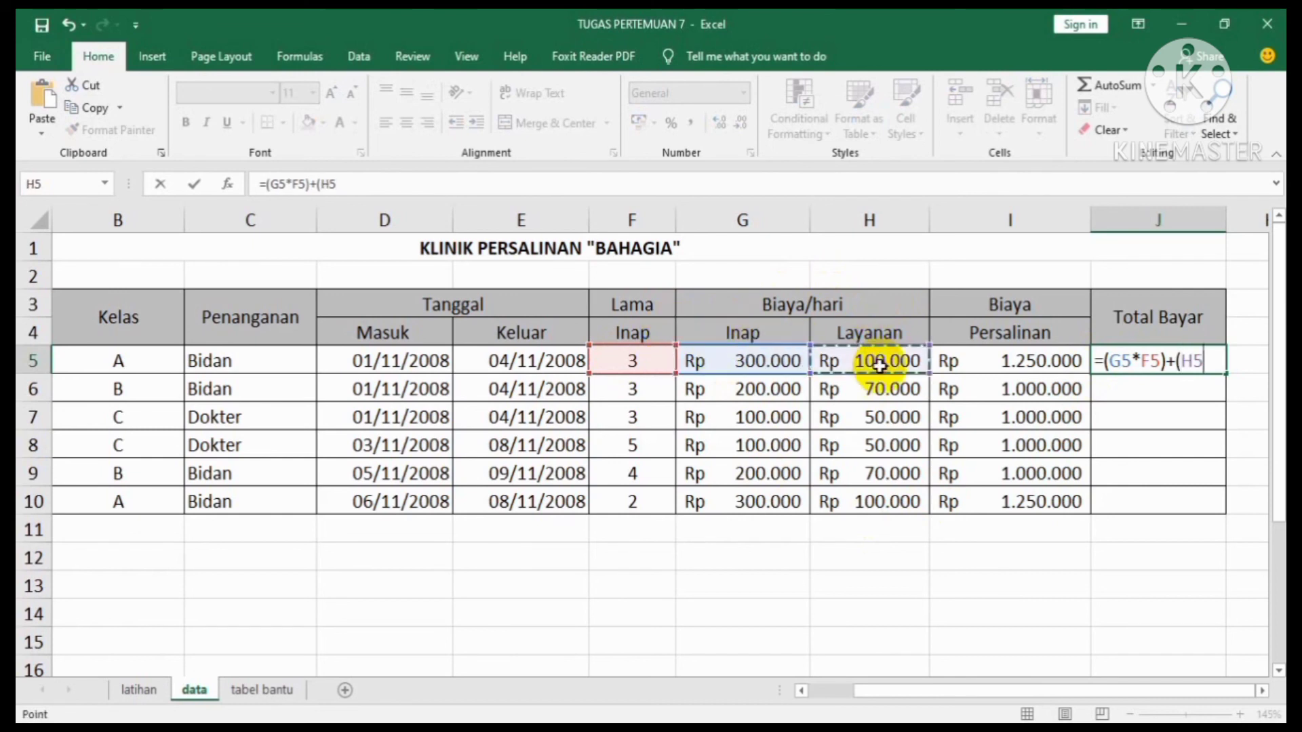
{"action": "type", "text": "*"}
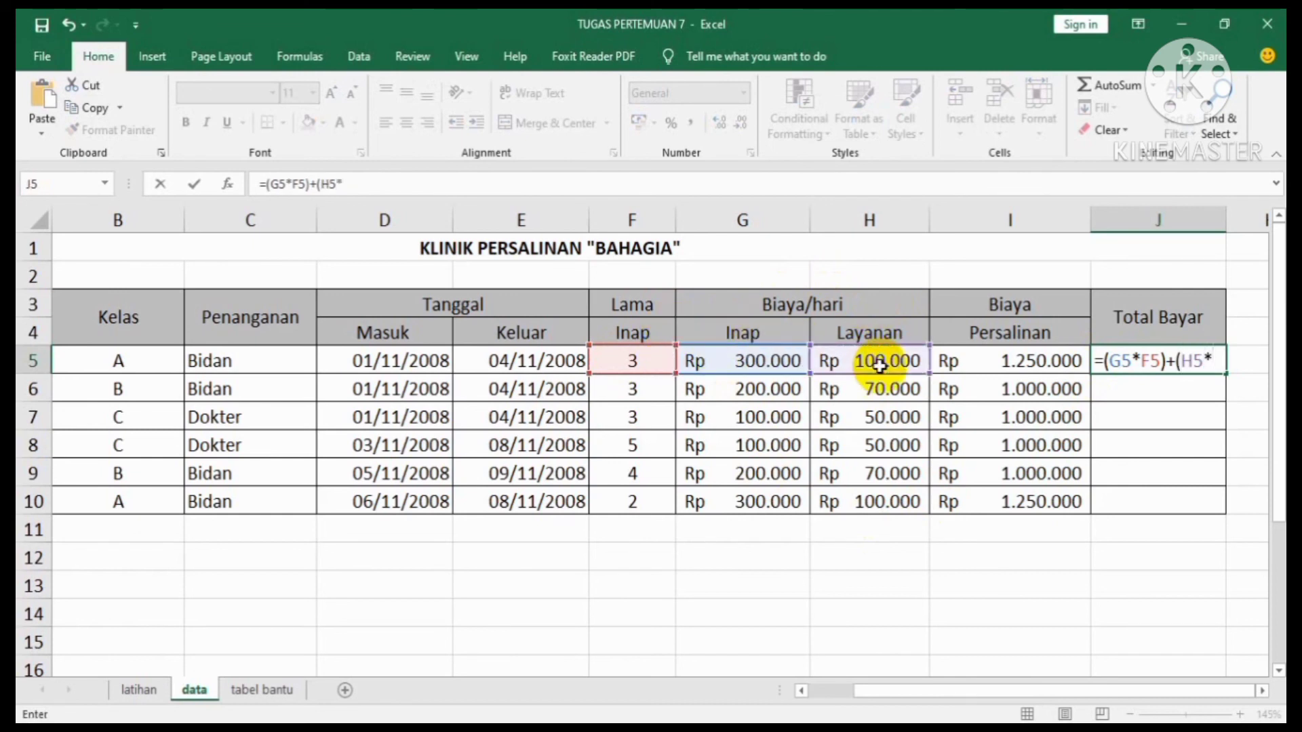
{"action": "left_click", "coordinate": [644, 360]}
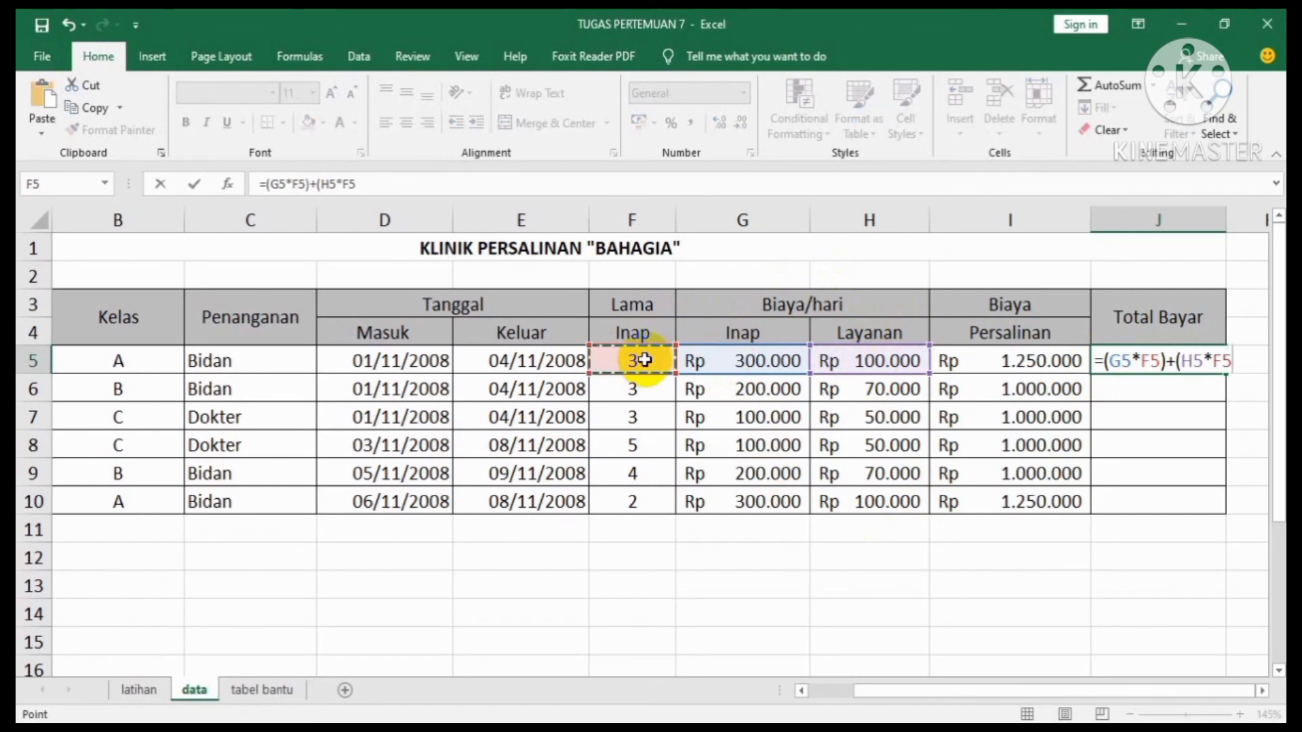
{"action": "type", "text": ")+"}
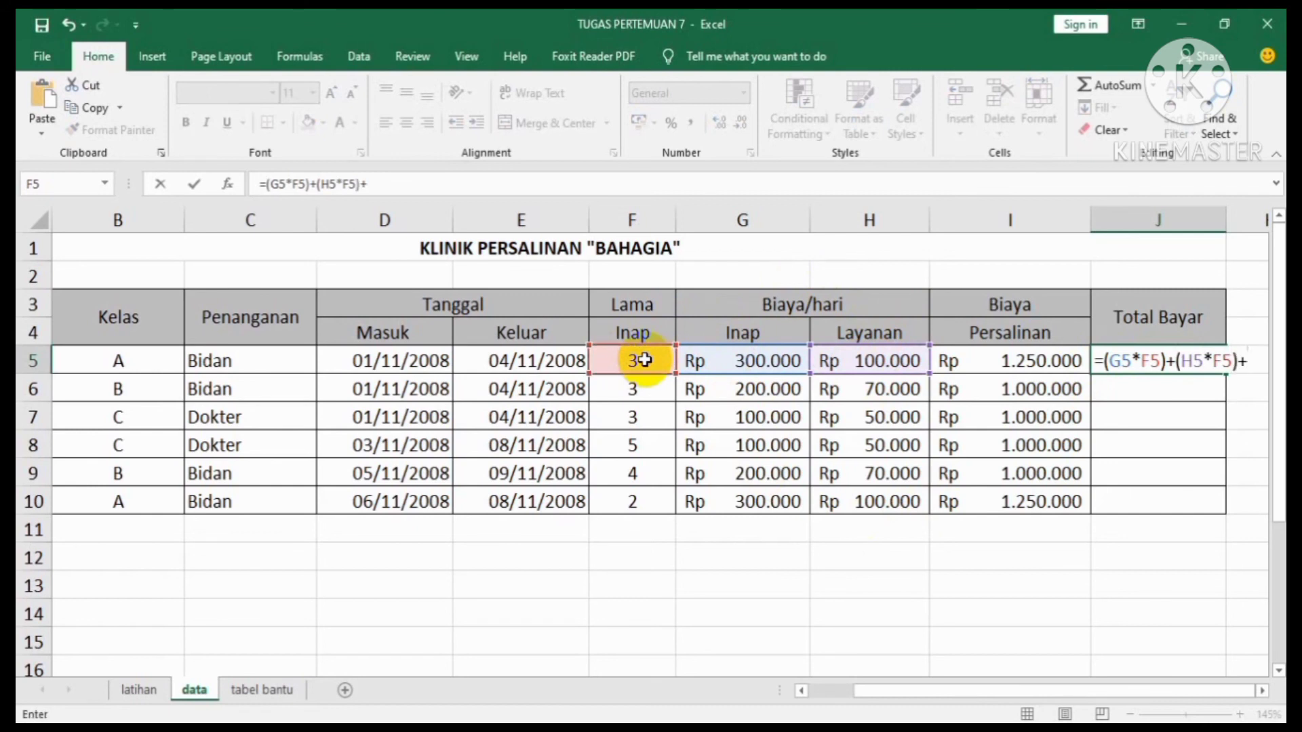
{"action": "left_click", "coordinate": [965, 360]}
{"action": "key", "text": "Return"}
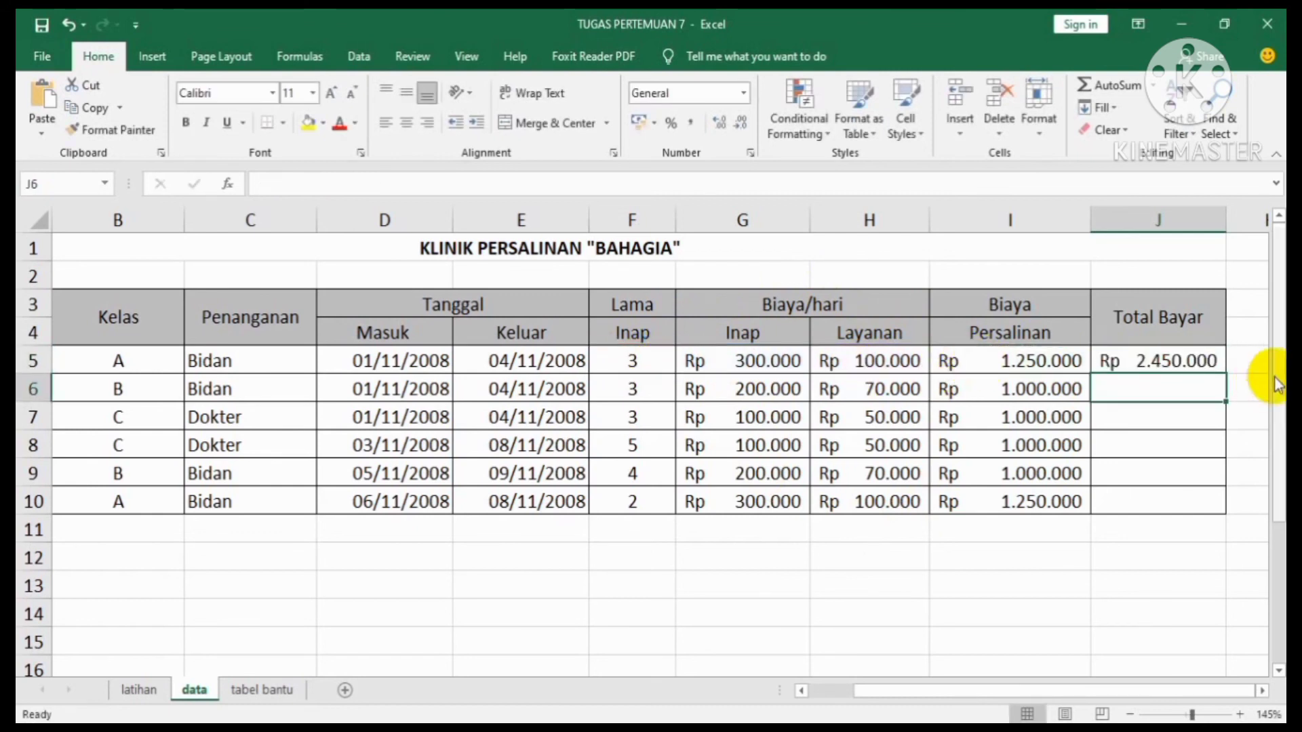
Step: Fill the Total Bayar formula from J5 down through J10 for the remaining patients
{"action": "left_click", "coordinate": [1191, 361]}
{"action": "left_click_drag", "start_coordinate": [1223, 372], "coordinate": [1221, 507]}
{"action": "left_click", "coordinate": [1189, 587]}
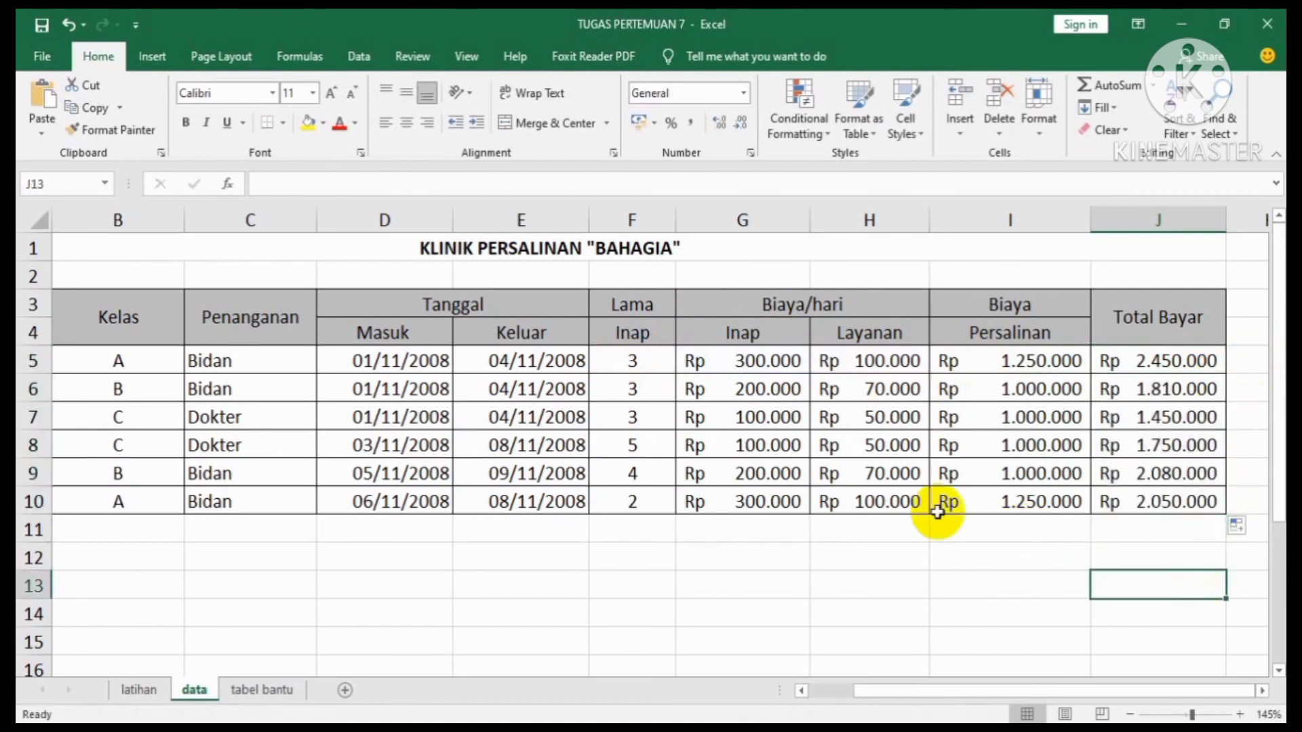